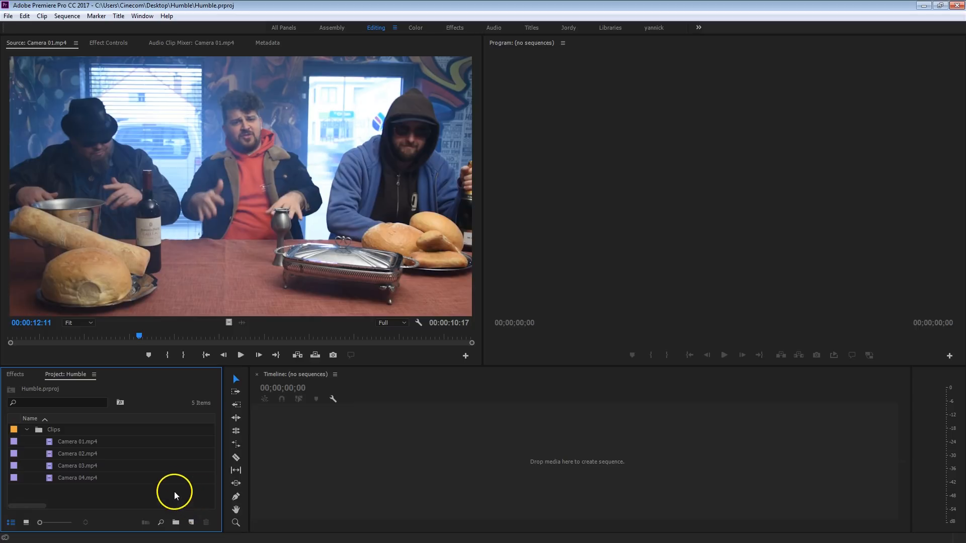
- Set an In point on Camera 01.mp4 at the sync moment near its start
{"action": "left_click", "coordinate": [69, 442]}
{"action": "left_click", "coordinate": [81, 466]}
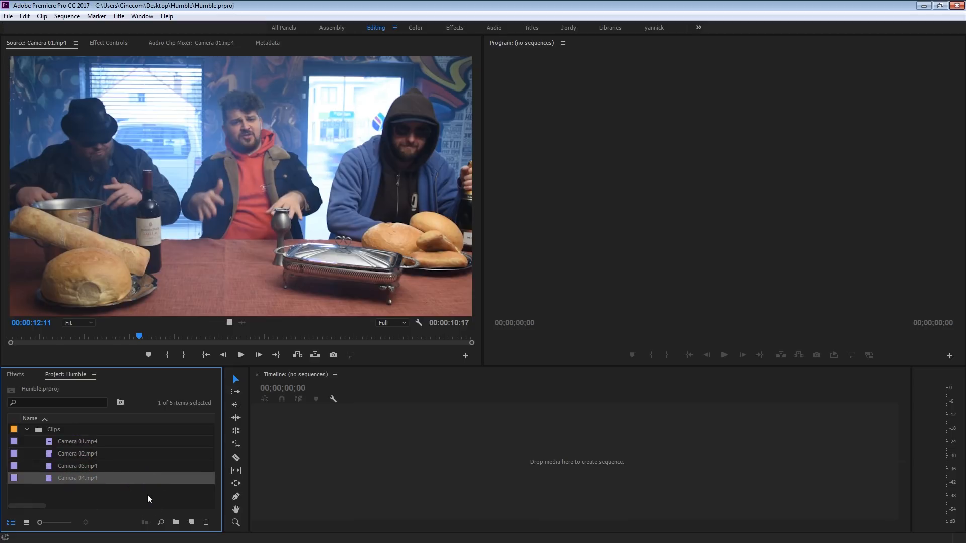
{"action": "left_click", "coordinate": [50, 444]}
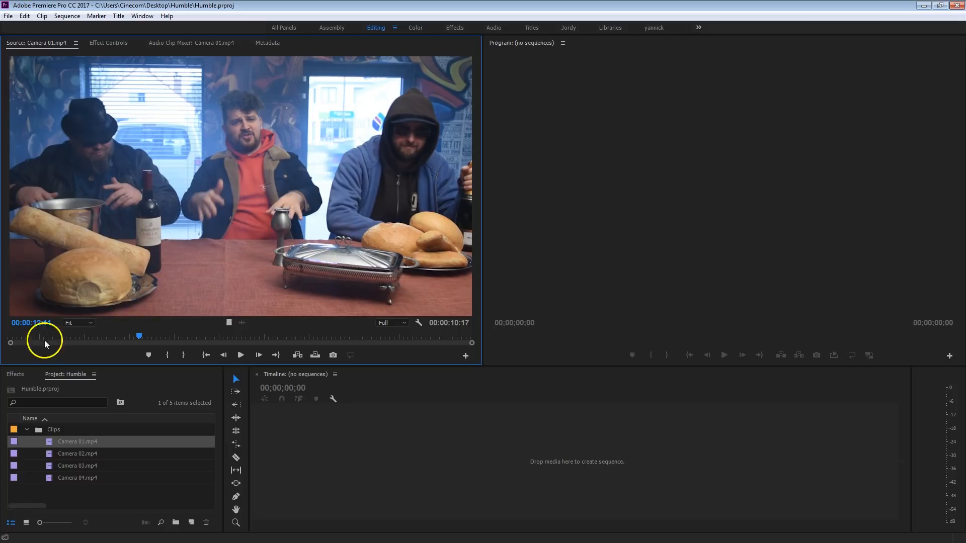
{"action": "mouse_move", "coordinate": [45, 340]}
{"action": "left_mouse_down"}
{"action": "mouse_move", "coordinate": [17, 337]}
{"action": "mouse_move", "coordinate": [62, 351]}
{"action": "left_mouse_up"}
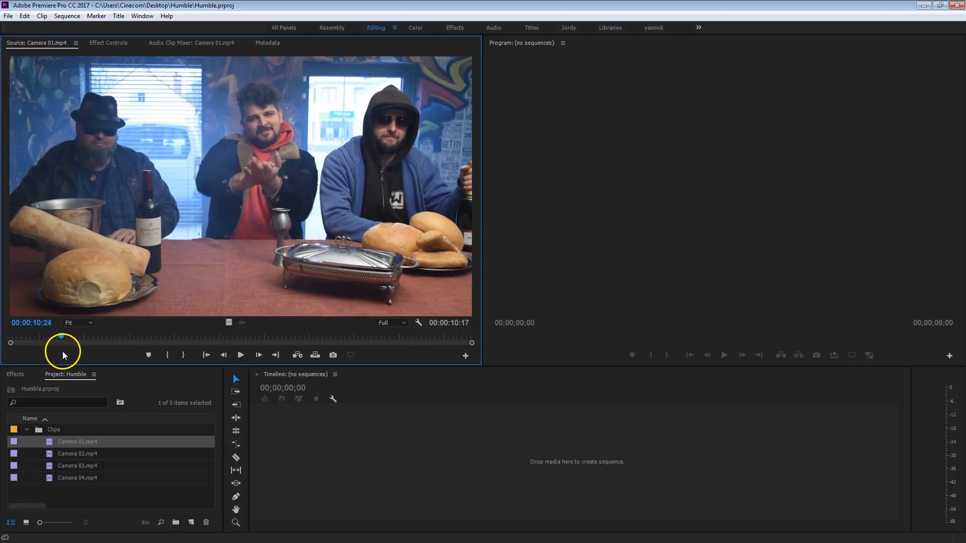
{"action": "key", "text": "Right"}
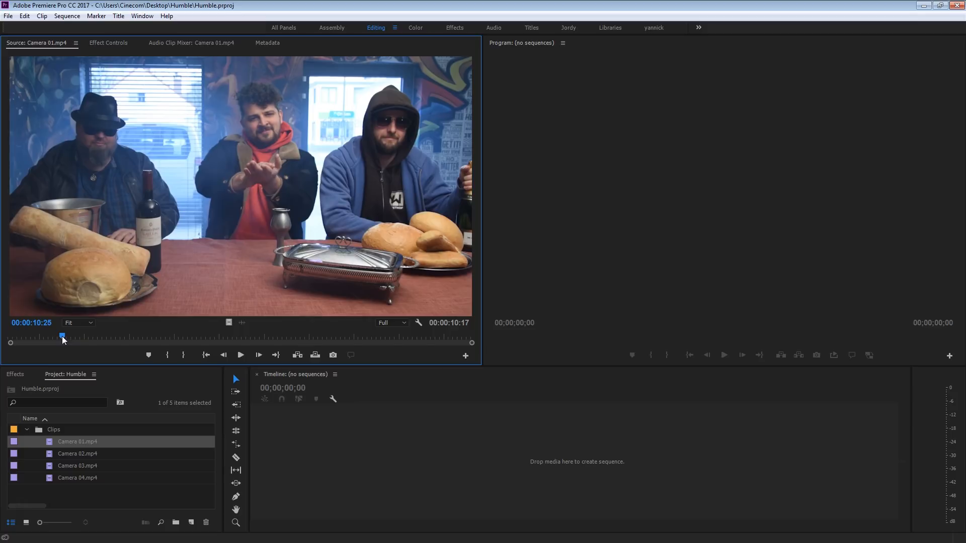
{"action": "key", "text": "Left"}
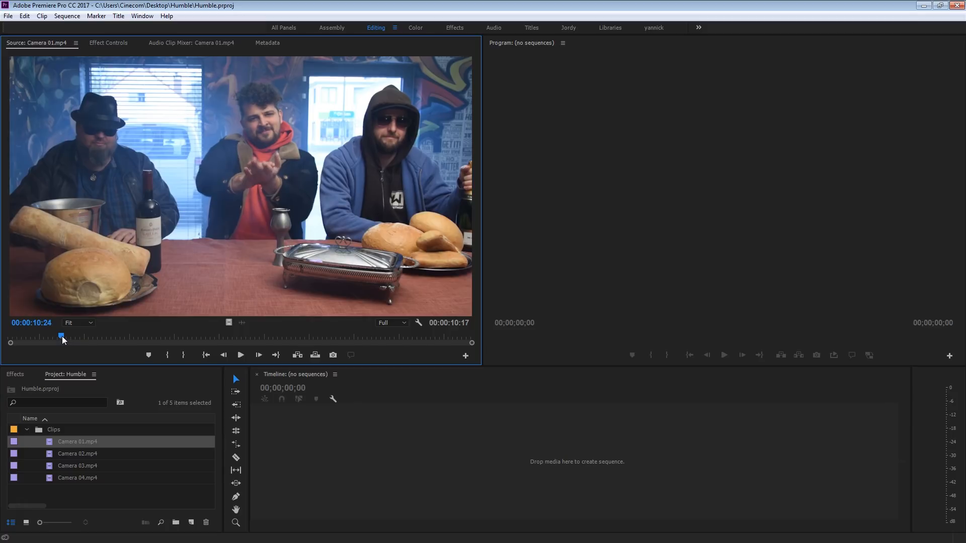
{"action": "key", "text": "Left"}
{"action": "key", "text": "Left"}
{"action": "key", "text": "Left"}
{"action": "key", "text": "Right"}
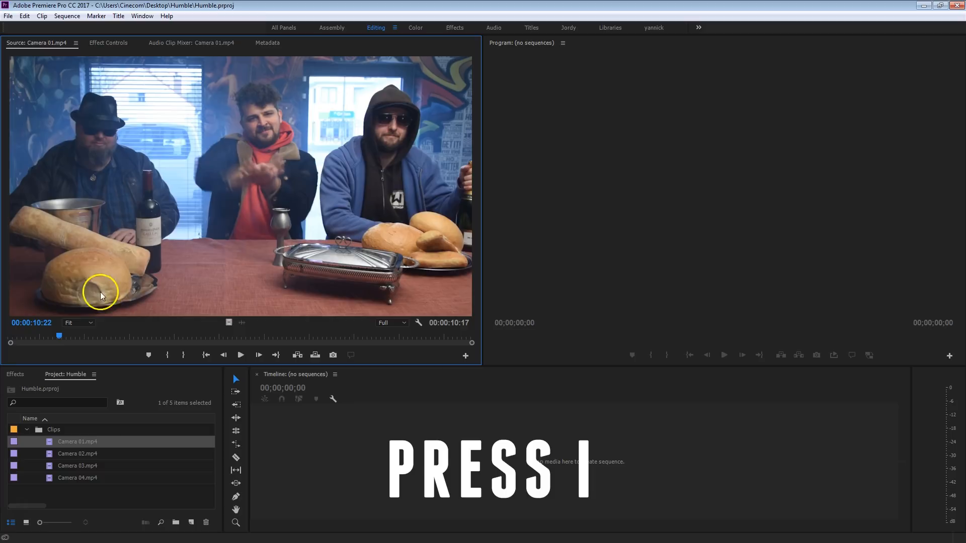
{"action": "key", "text": "i"}
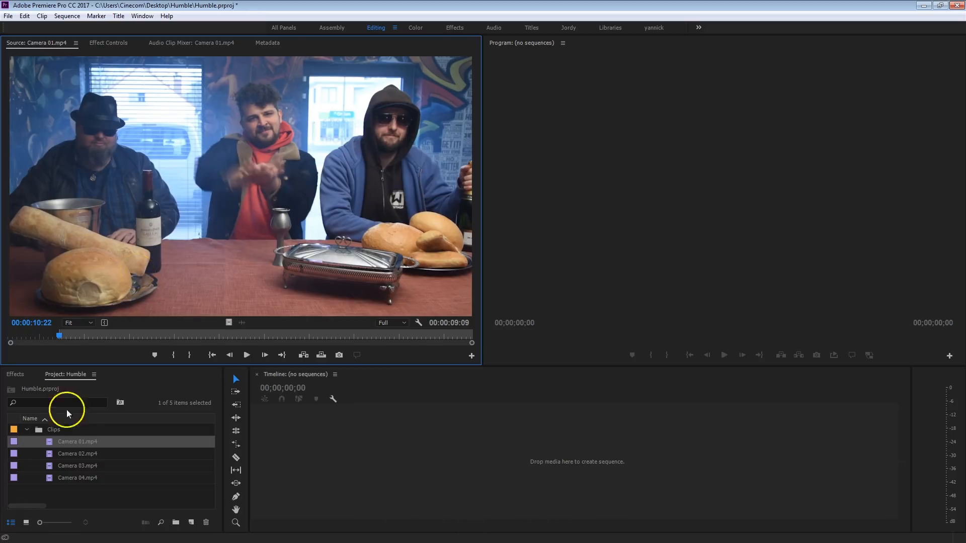
- Set an In point on Camera 02.mp4 at the matching moment
{"action": "double_click", "coordinate": [49, 453]}
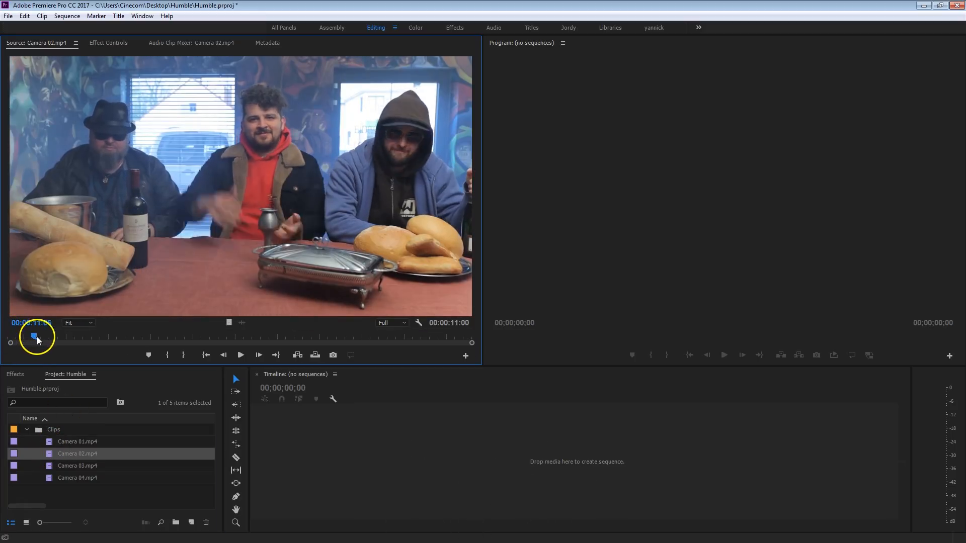
{"action": "left_click_drag", "start_coordinate": [37, 337], "coordinate": [59, 340]}
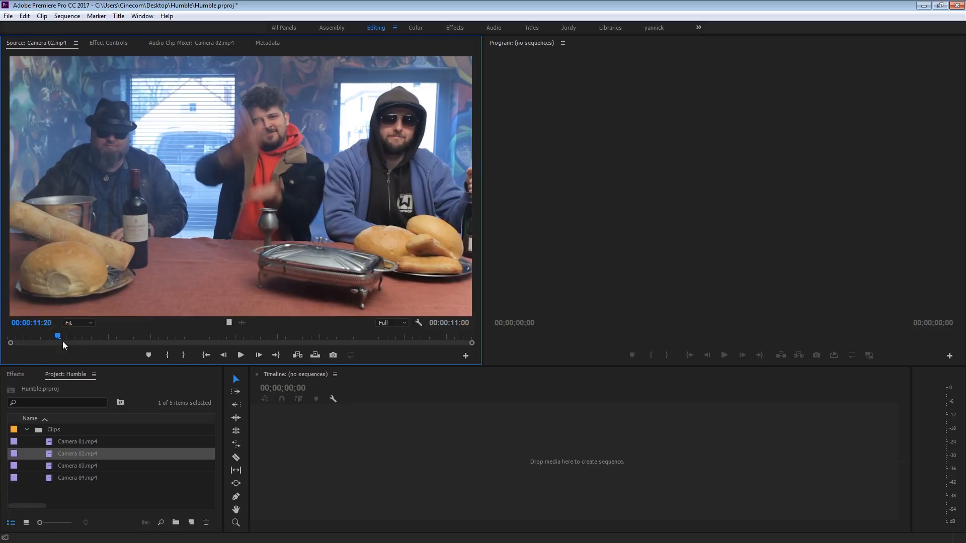
{"action": "key", "text": "Right"}
{"action": "key", "text": "i"}
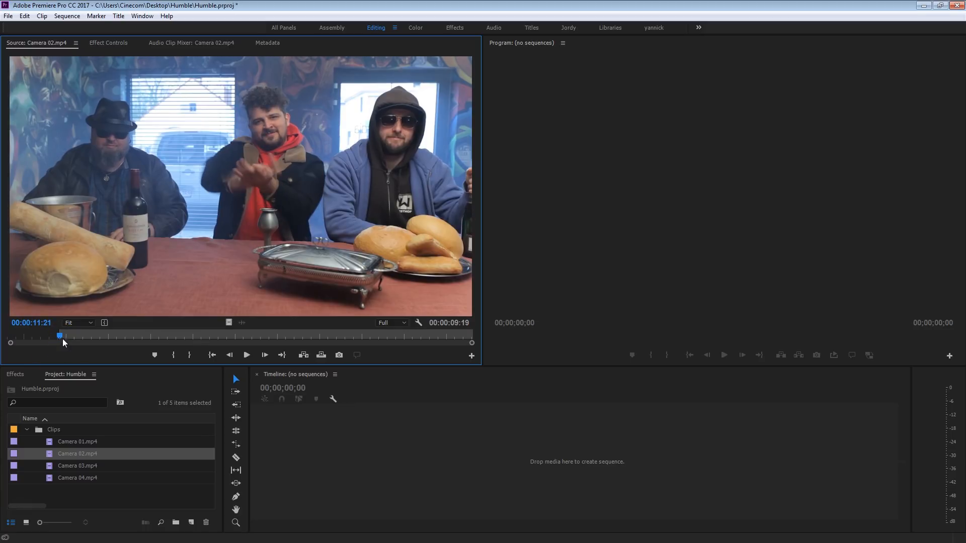
- Set In points on Camera 03.mp4 and Camera 04.mp4 at the matching moments
{"action": "double_click", "coordinate": [53, 466]}
{"action": "left_click", "coordinate": [21, 337]}
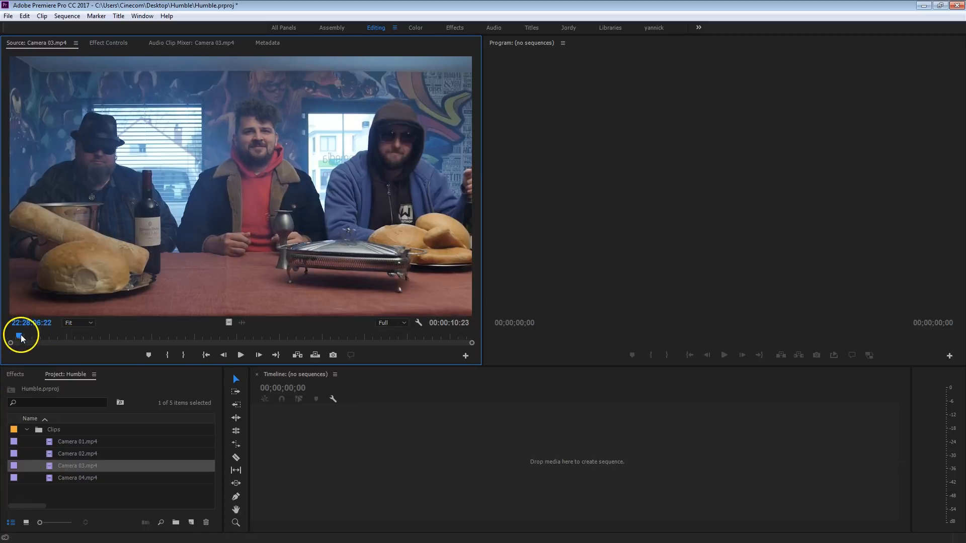
{"action": "left_click_drag", "start_coordinate": [20, 337], "coordinate": [50, 336]}
{"action": "key", "text": "i"}
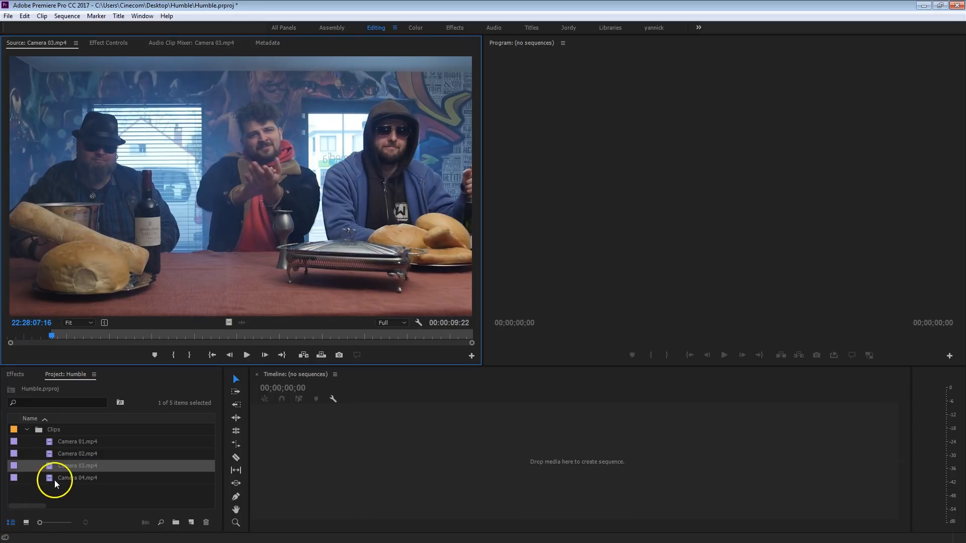
{"action": "double_click", "coordinate": [57, 478]}
{"action": "left_click", "coordinate": [50, 336]}
{"action": "key", "text": "i"}
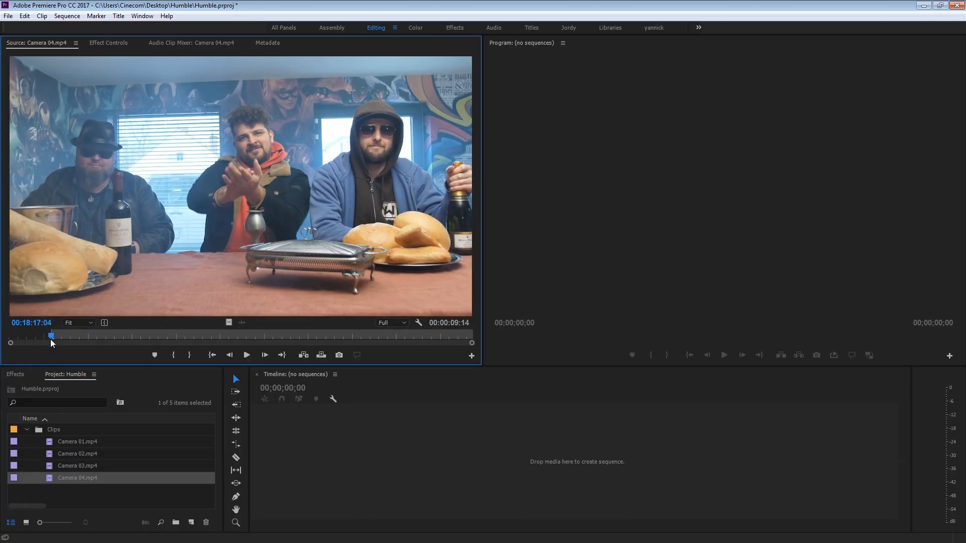
- Create new sequences from the Camera 01.mp4 and Camera 02.mp4 clips
{"action": "left_click", "coordinate": [53, 443]}
{"action": "right_click", "coordinate": [53, 442]}
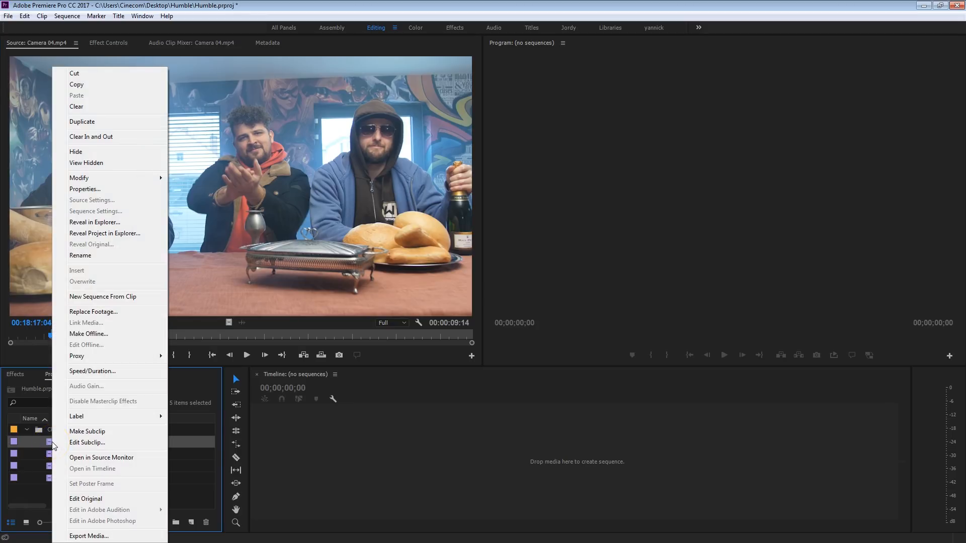
{"action": "left_click", "coordinate": [143, 296]}
{"action": "right_click", "coordinate": [49, 474]}
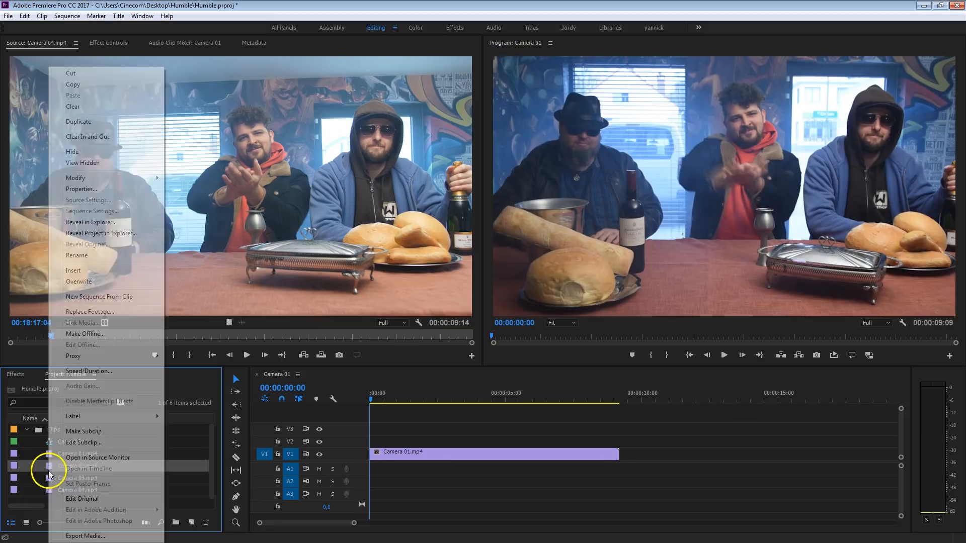
{"action": "left_click", "coordinate": [99, 296]}
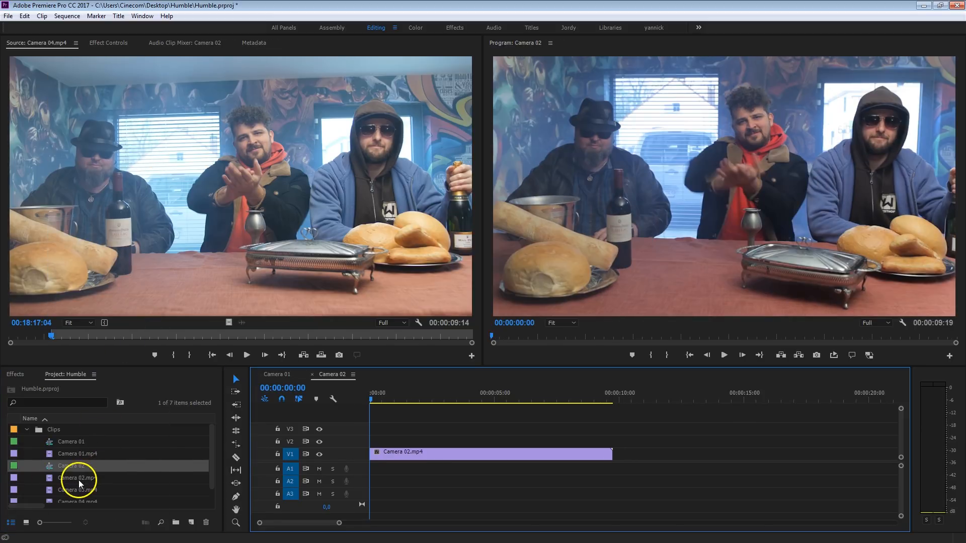
- Create new sequences from the Camera 03.mp4 and Camera 04.mp4 clips
{"action": "right_click", "coordinate": [46, 476]}
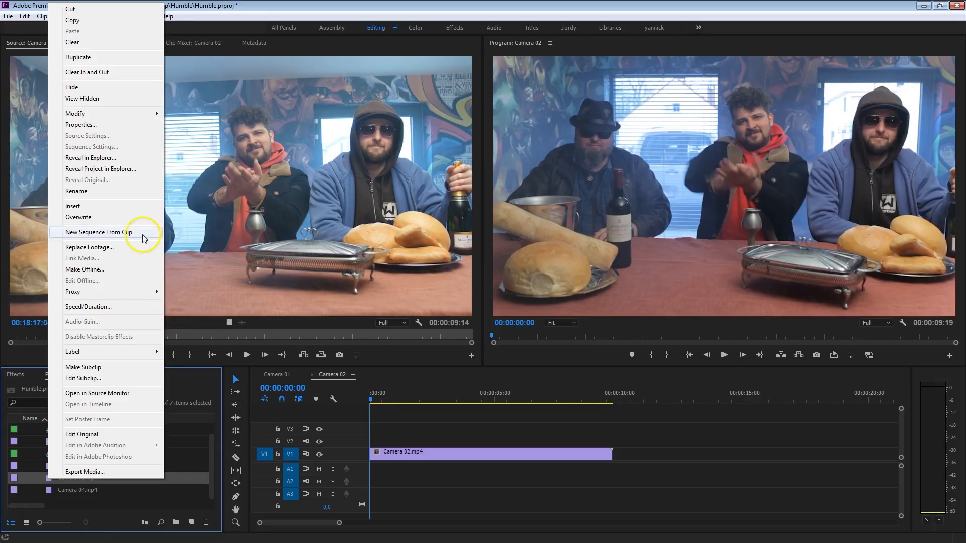
{"action": "left_click", "coordinate": [99, 233]}
{"action": "right_click", "coordinate": [51, 489]}
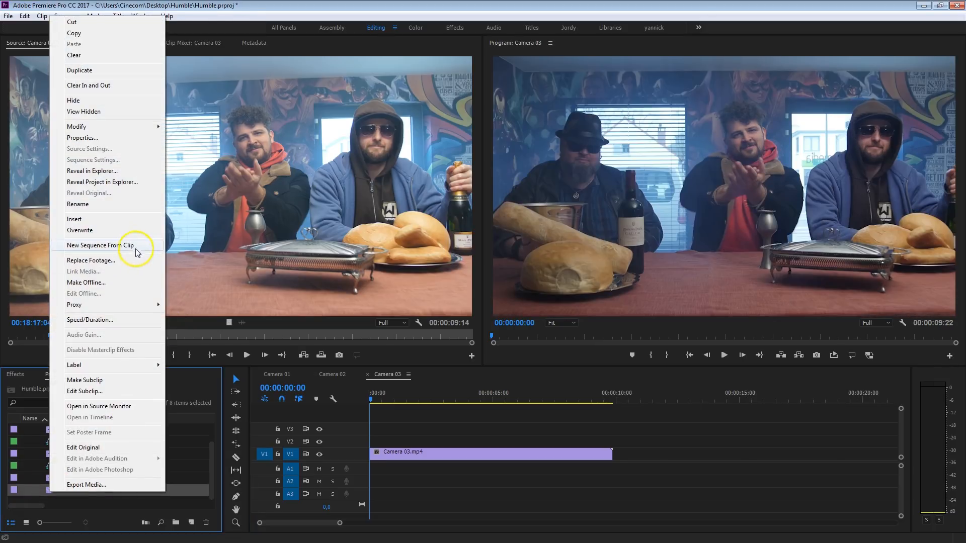
{"action": "left_click", "coordinate": [101, 245]}
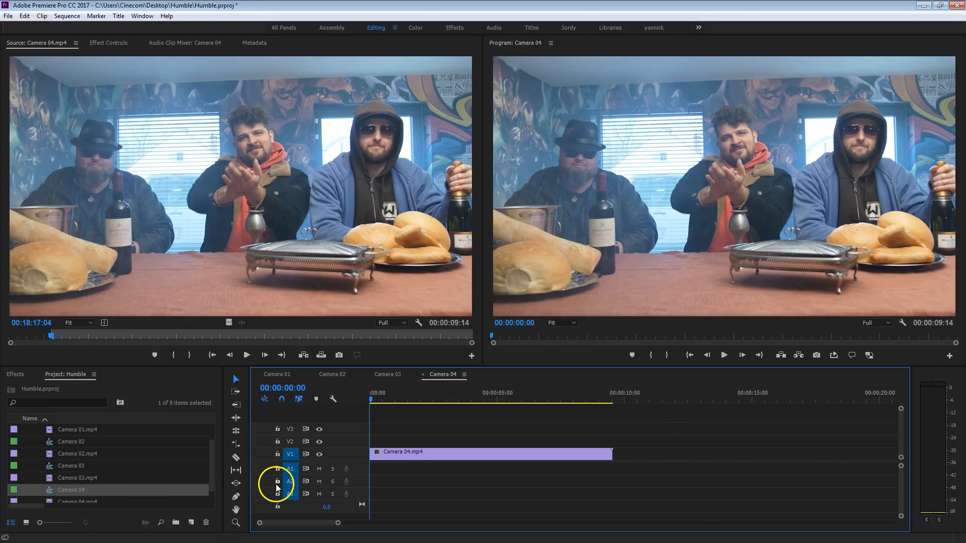
- Show the Camera 01 sequence in the timeline and make the timeline area taller
{"action": "left_click", "coordinate": [389, 374]}
{"action": "left_click", "coordinate": [332, 374]}
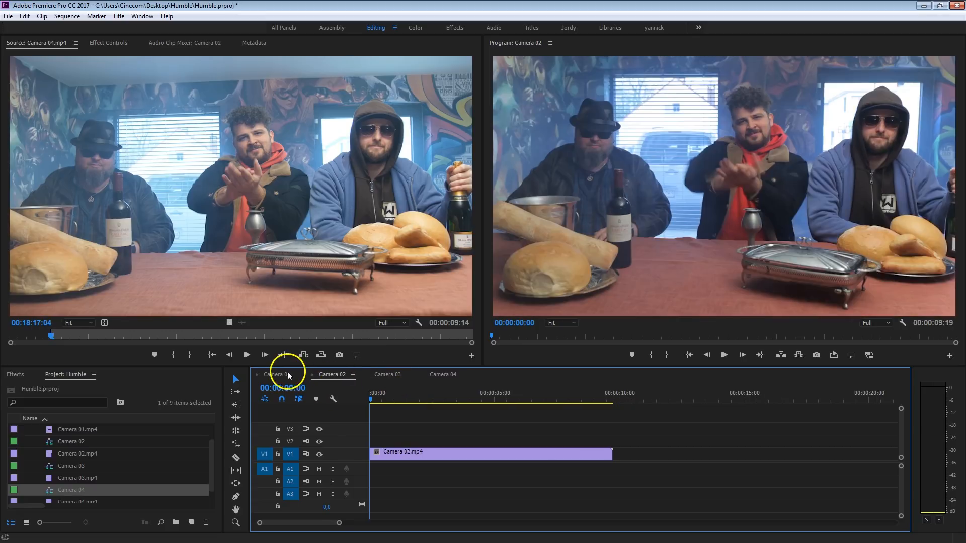
{"action": "left_click", "coordinate": [276, 374]}
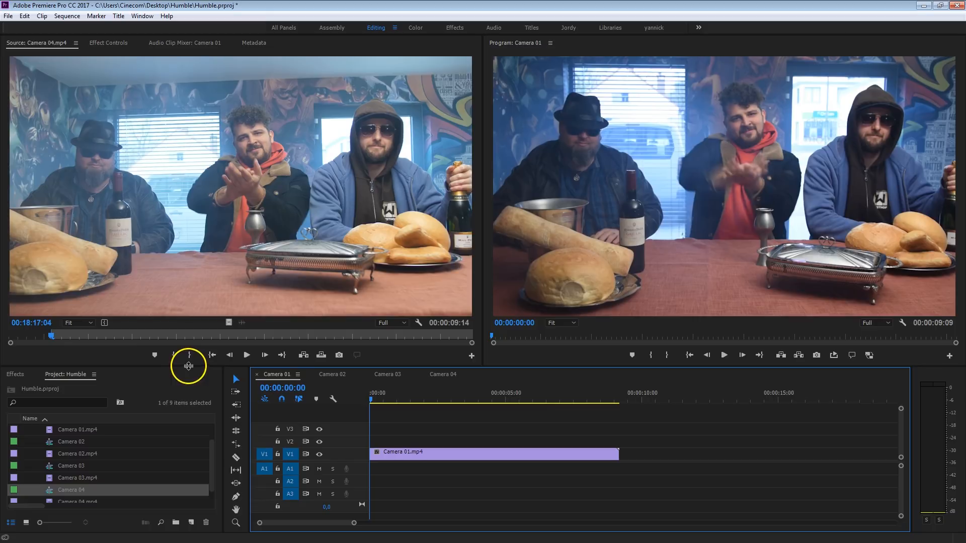
{"action": "left_click_drag", "start_coordinate": [189, 368], "coordinate": [200, 322]}
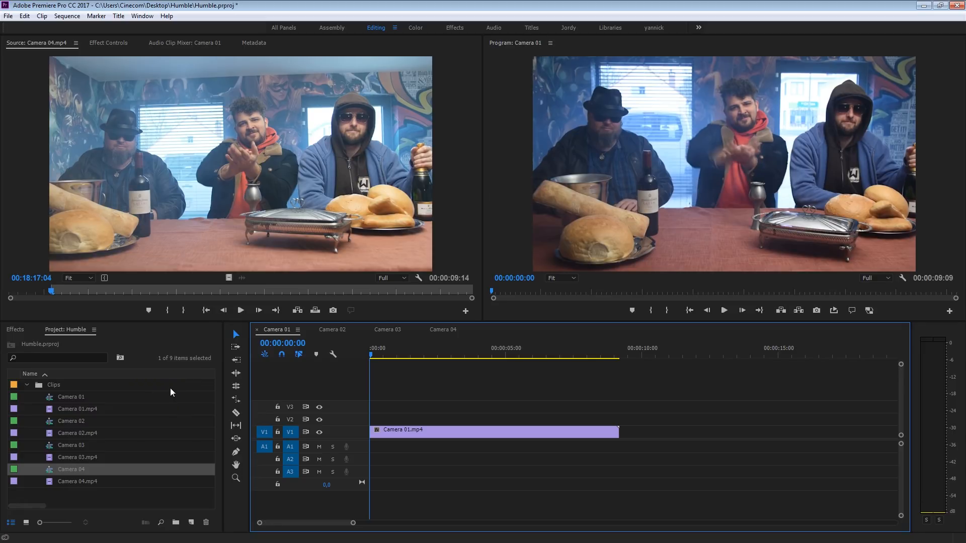
- Select the four sequences Camera 01 to Camera 04 together in the bin
{"action": "left_click", "coordinate": [80, 397]}
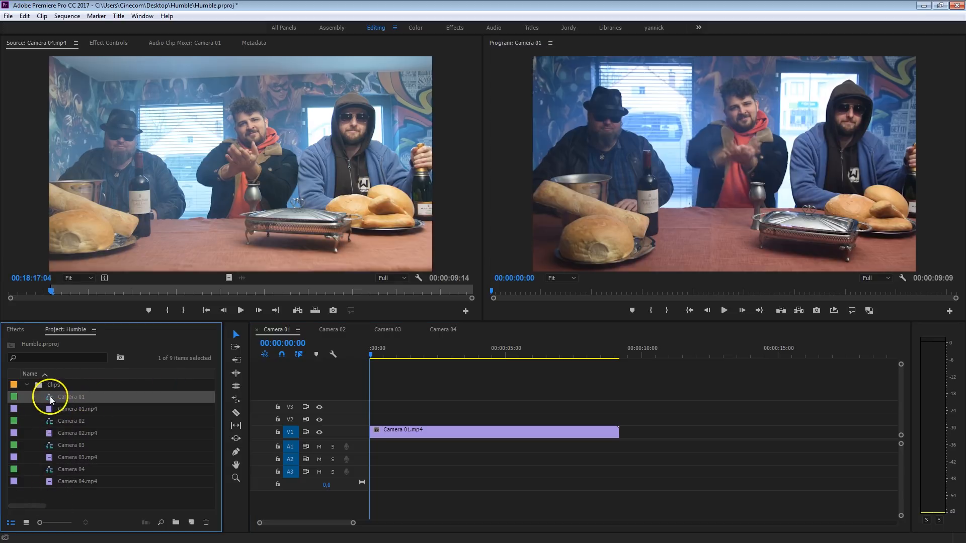
{"action": "left_click", "coordinate": [50, 421], "text": "ctrl"}
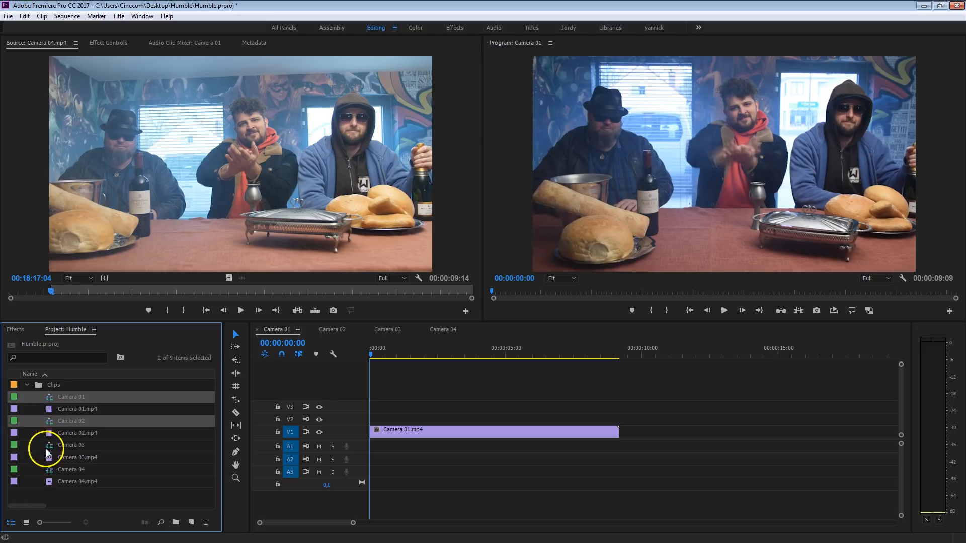
{"action": "left_click", "coordinate": [50, 445], "text": "ctrl"}
{"action": "left_click", "coordinate": [49, 470], "text": "ctrl"}
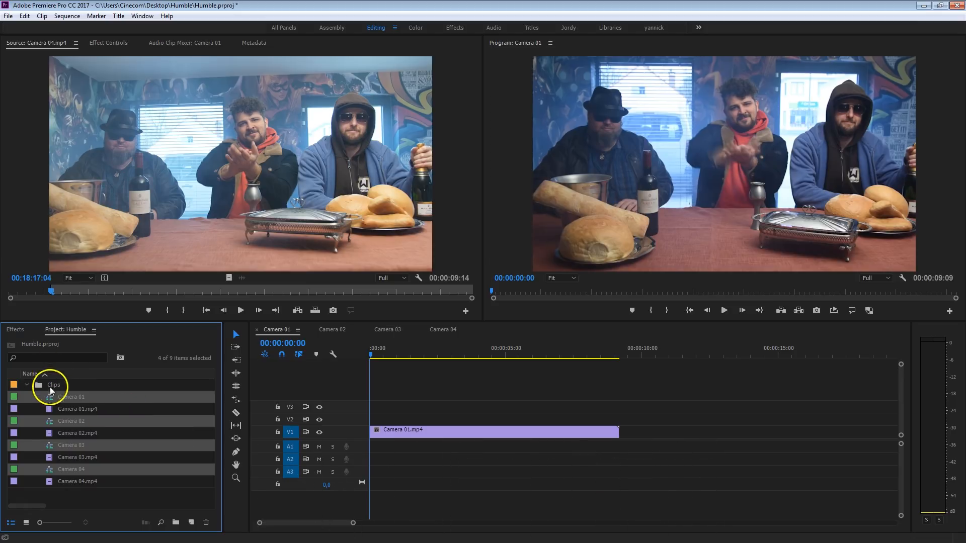
- Start a multi-camera source sequence from them, synced by In points, named Camera Shake
{"action": "right_click", "coordinate": [49, 394]}
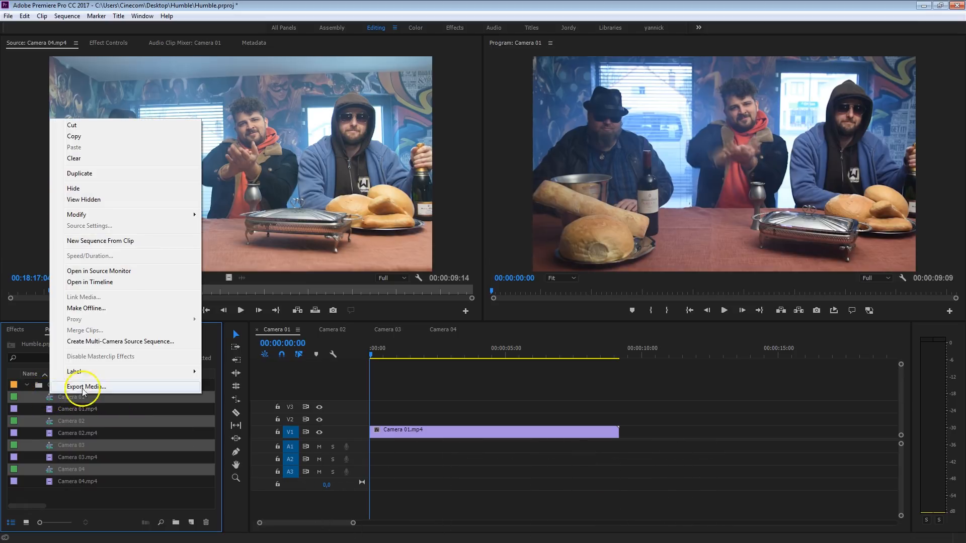
{"action": "left_click", "coordinate": [117, 343]}
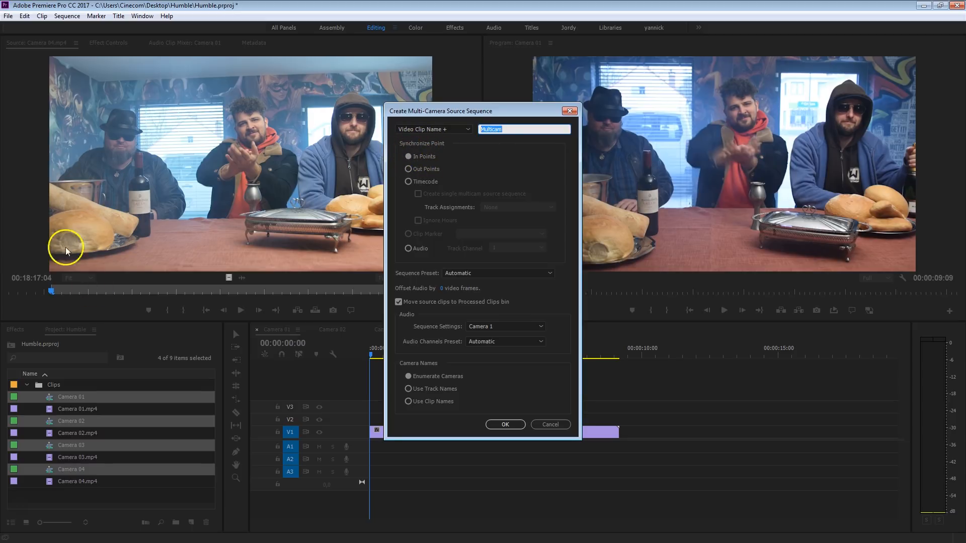
{"action": "left_click", "coordinate": [417, 156]}
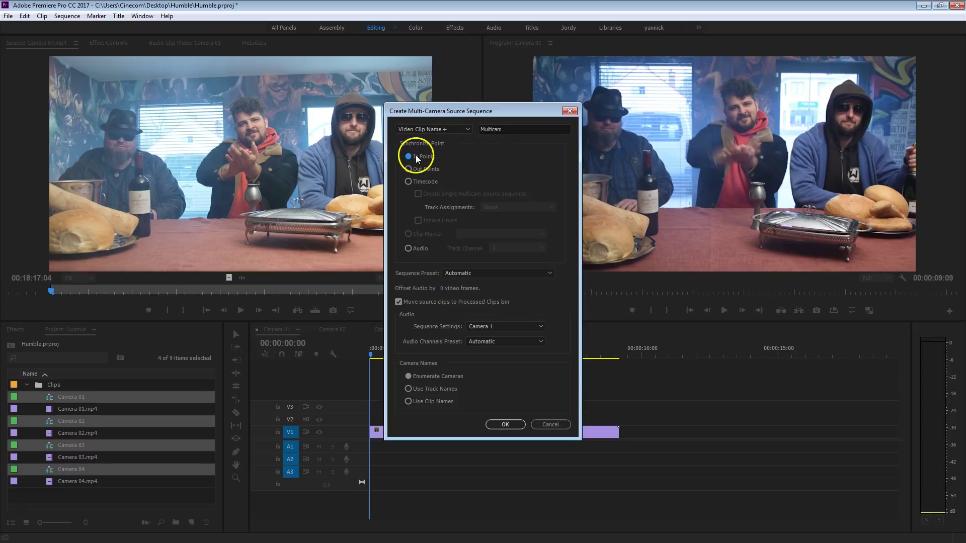
{"action": "left_click", "coordinate": [525, 130]}
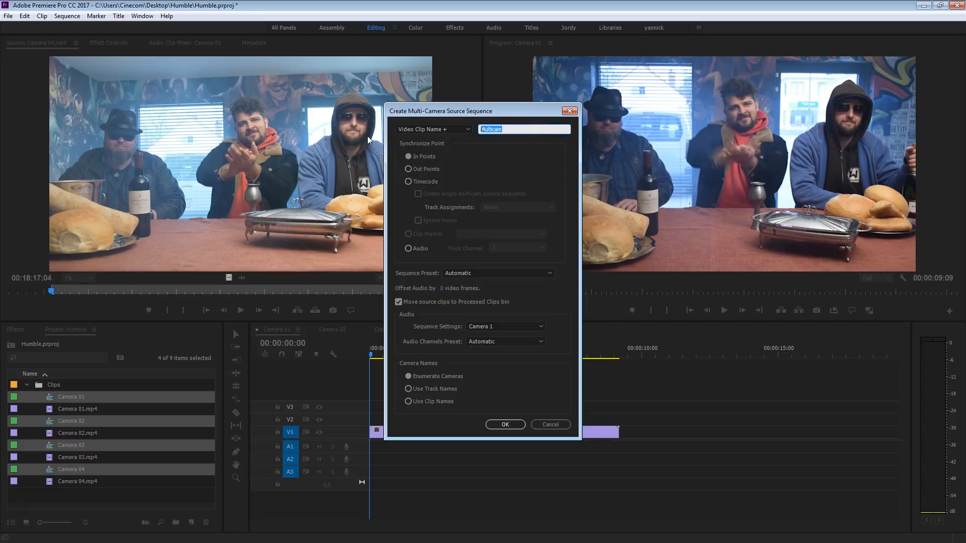
{"action": "type", "text": "Camera"}
{"action": "type", "text": " Shake"}
- Confirm the Camera Shake multicam and check the Processed Clips bin holds the source clips
{"action": "left_click", "coordinate": [506, 424]}
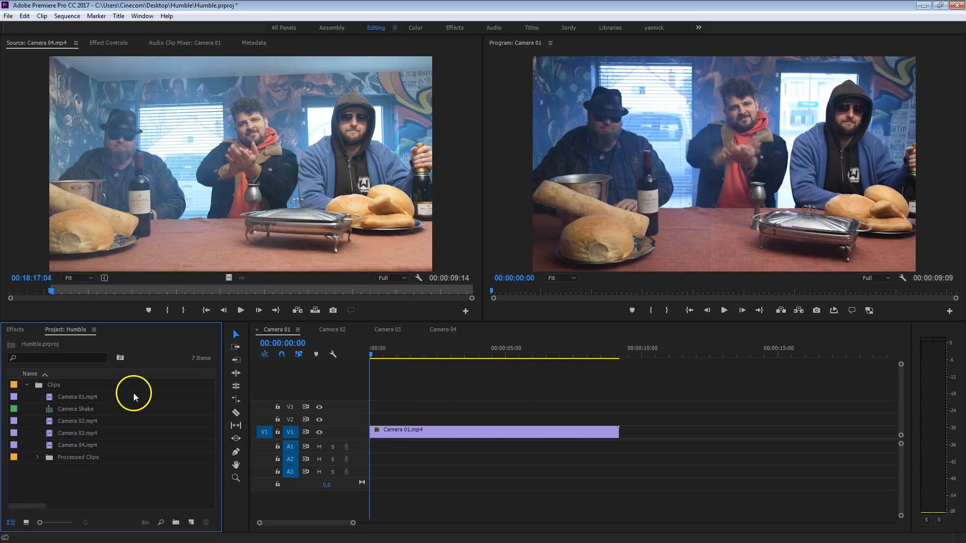
{"action": "left_click", "coordinate": [37, 457]}
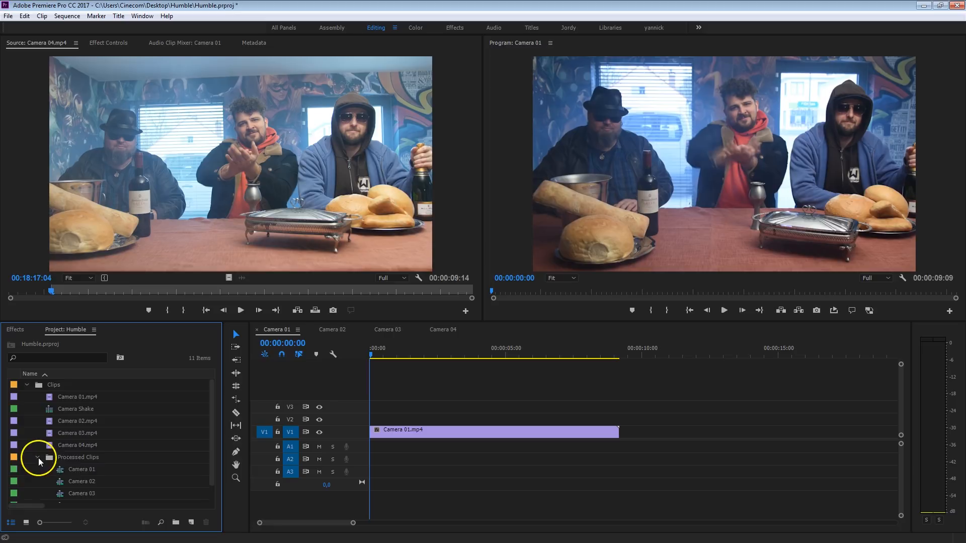
{"action": "left_click", "coordinate": [34, 457]}
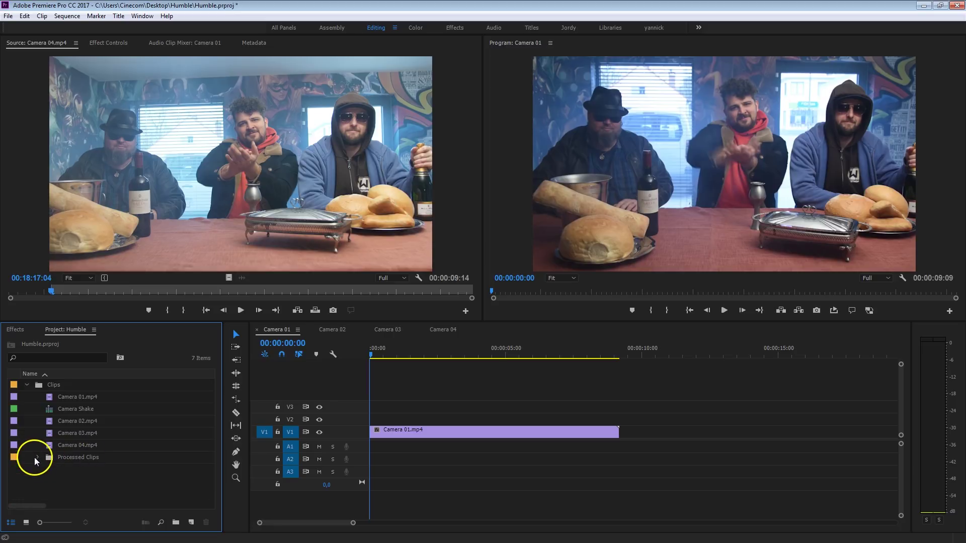
{"action": "left_click", "coordinate": [55, 410]}
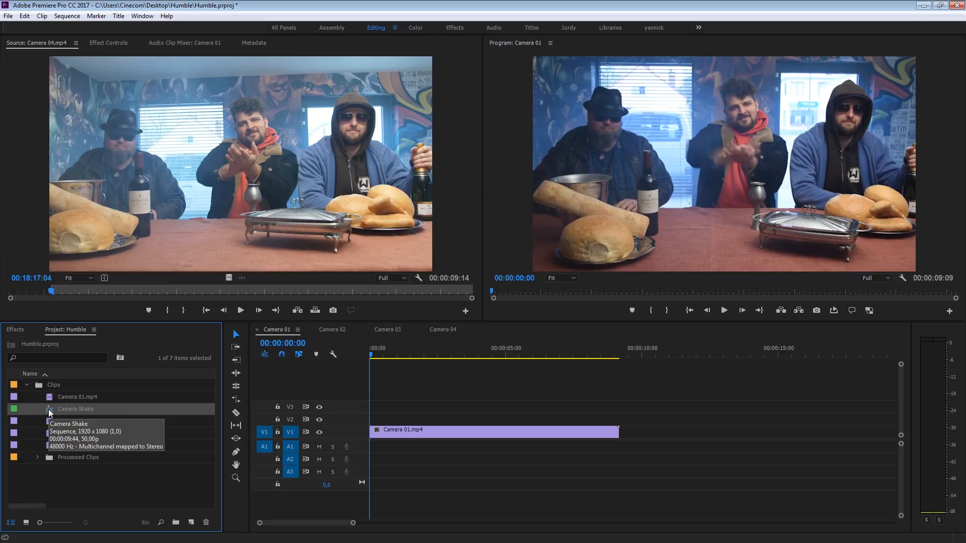
- Create a new editing sequence from the Camera Shake multicam and scrub into it
{"action": "left_click_drag", "start_coordinate": [65, 409], "coordinate": [101, 415]}
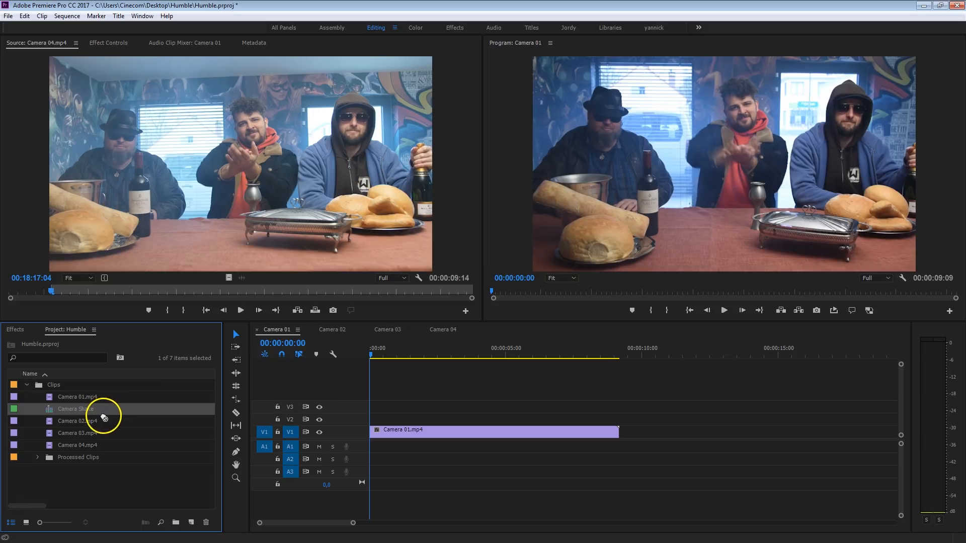
{"action": "left_click_drag", "start_coordinate": [100, 414], "coordinate": [196, 522]}
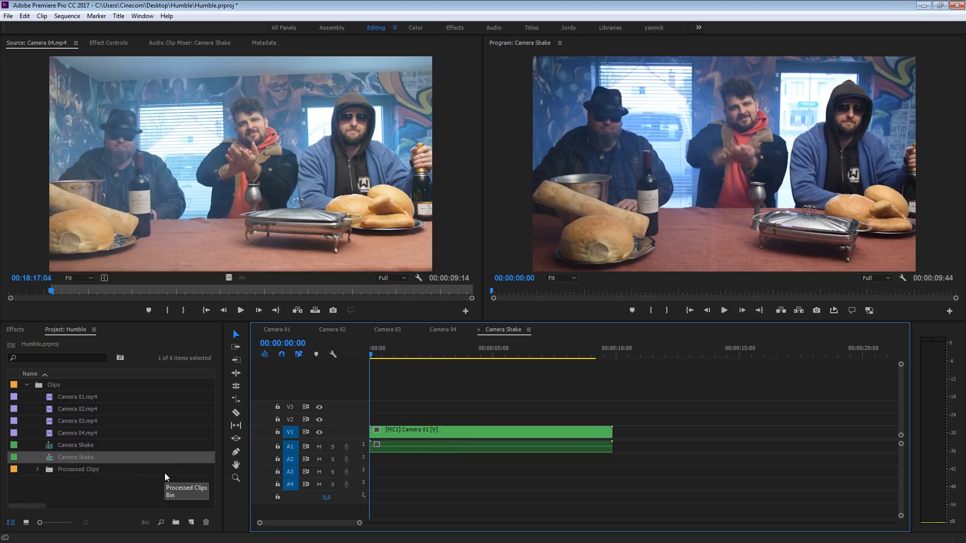
{"action": "left_click_drag", "start_coordinate": [384, 348], "coordinate": [487, 359]}
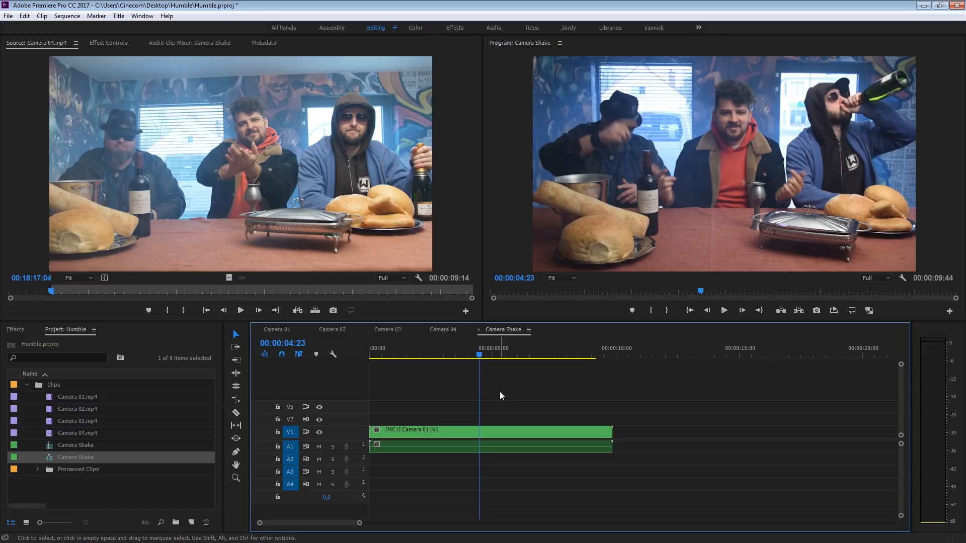
- Switch the Program Monitor to Multi-Camera display and widen it to show all four angles
{"action": "left_click", "coordinate": [704, 148]}
{"action": "right_click", "coordinate": [683, 142]}
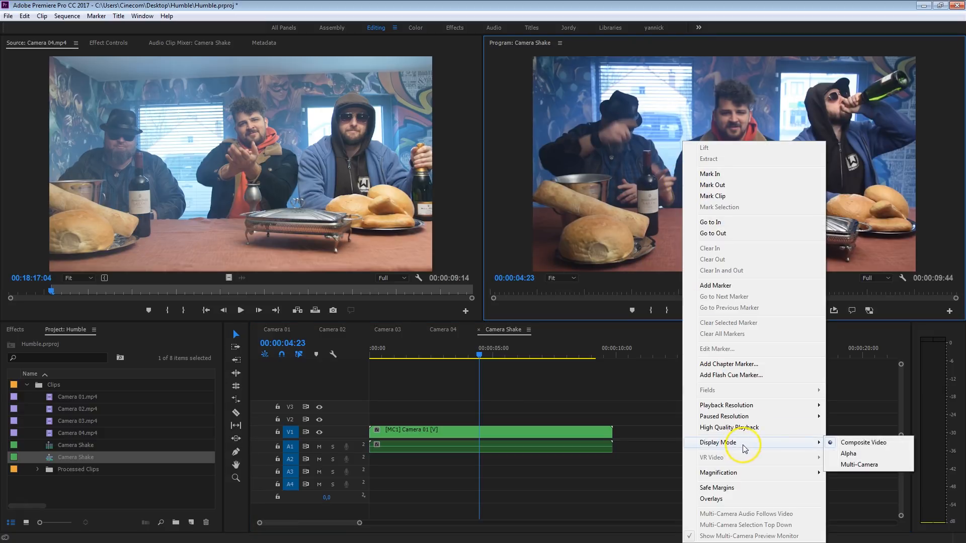
{"action": "mouse_move", "coordinate": [718, 443]}
{"action": "left_click", "coordinate": [882, 468]}
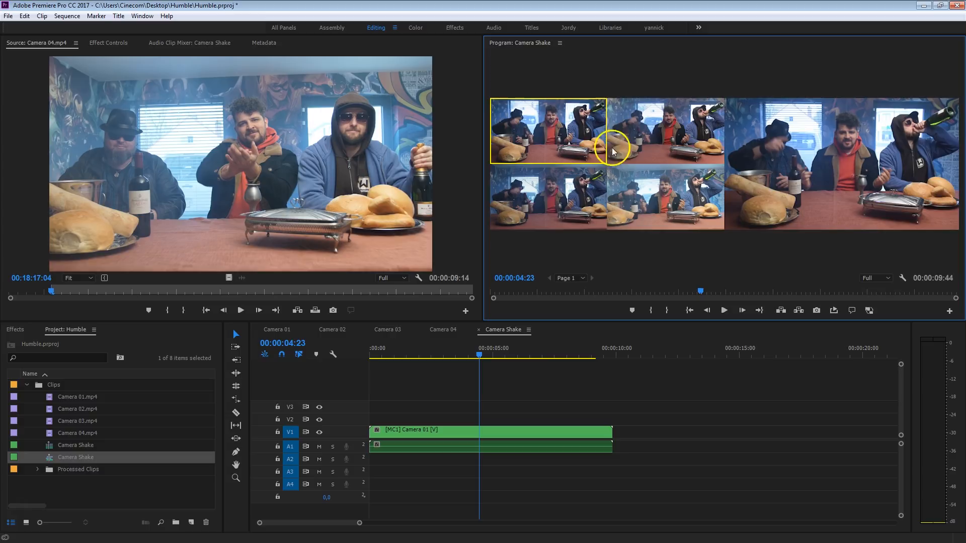
{"action": "mouse_move", "coordinate": [483, 75]}
{"action": "left_mouse_down"}
{"action": "mouse_move", "coordinate": [311, 89]}
{"action": "mouse_move", "coordinate": [179, 119]}
{"action": "left_mouse_up"}
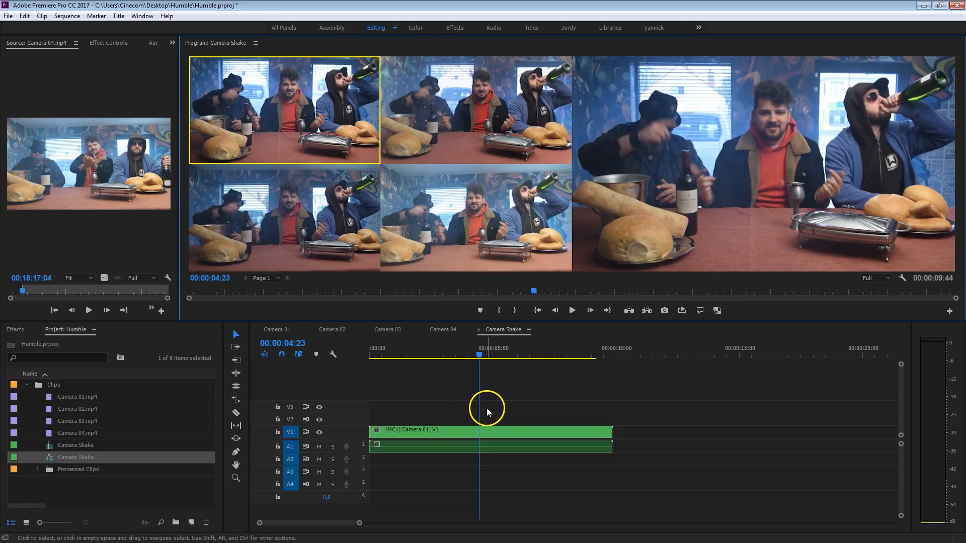
- Record a first pass of angle switches between cameras 1–4, then jump the playhead back
{"action": "left_click", "coordinate": [468, 107]}
{"action": "left_click", "coordinate": [488, 196]}
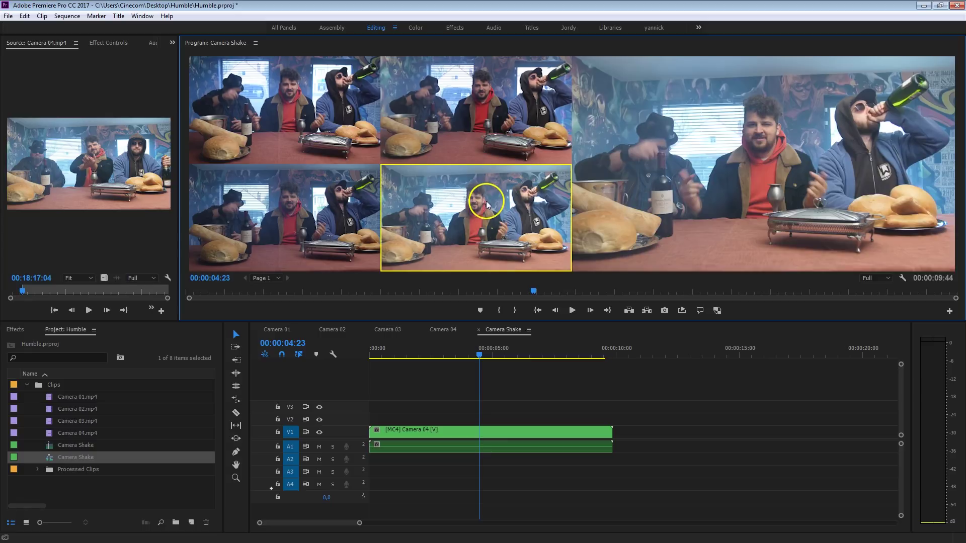
{"action": "left_click", "coordinate": [322, 181]}
{"action": "left_click", "coordinate": [341, 89]}
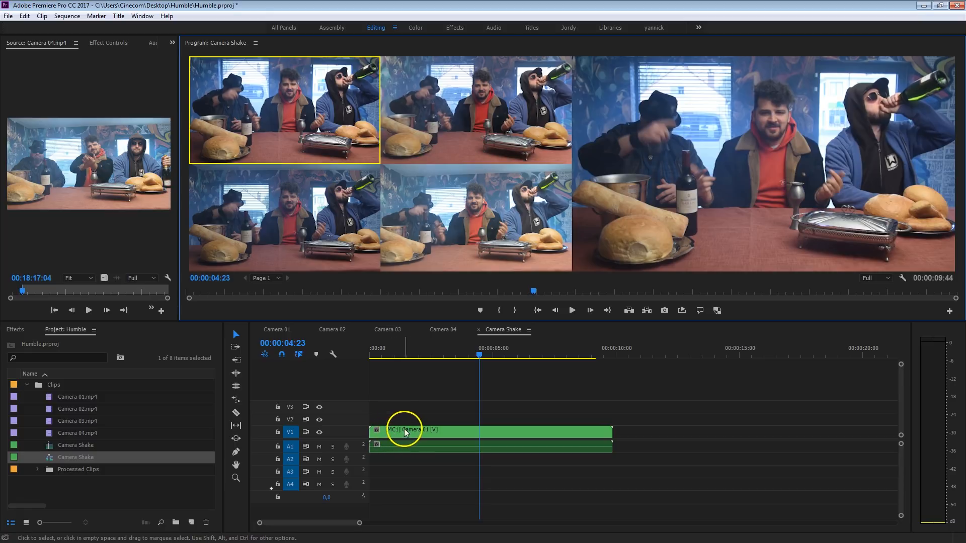
{"action": "left_click", "coordinate": [500, 236]}
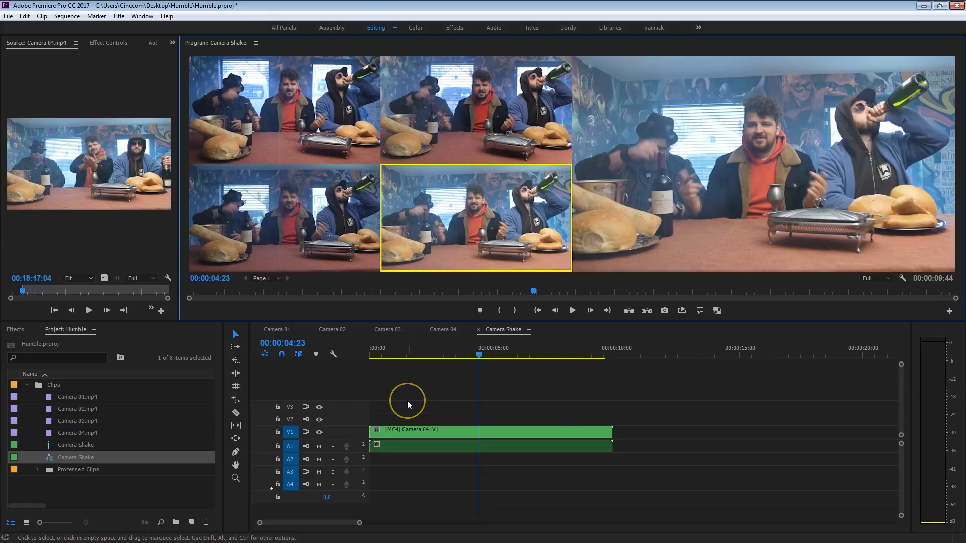
{"action": "left_click", "coordinate": [407, 400]}
{"action": "key", "text": "shift+Left"}
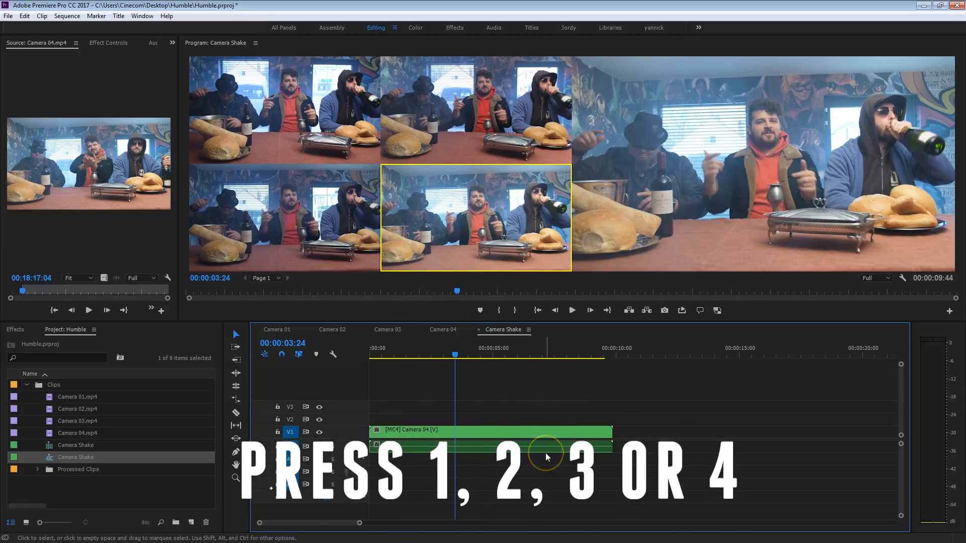
- Cut the multicam clip between cameras 1, 2, 3, 4, 2, 1, 3, 2 and 4 during playback
{"action": "left_click", "coordinate": [275, 86]}
{"action": "left_click", "coordinate": [526, 98]}
{"action": "left_click", "coordinate": [400, 212]}
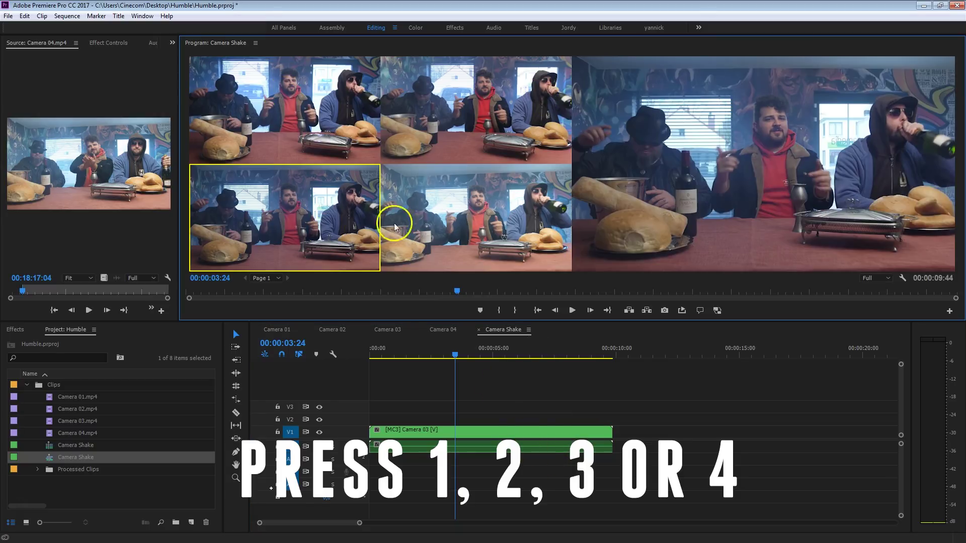
{"action": "left_click", "coordinate": [484, 224]}
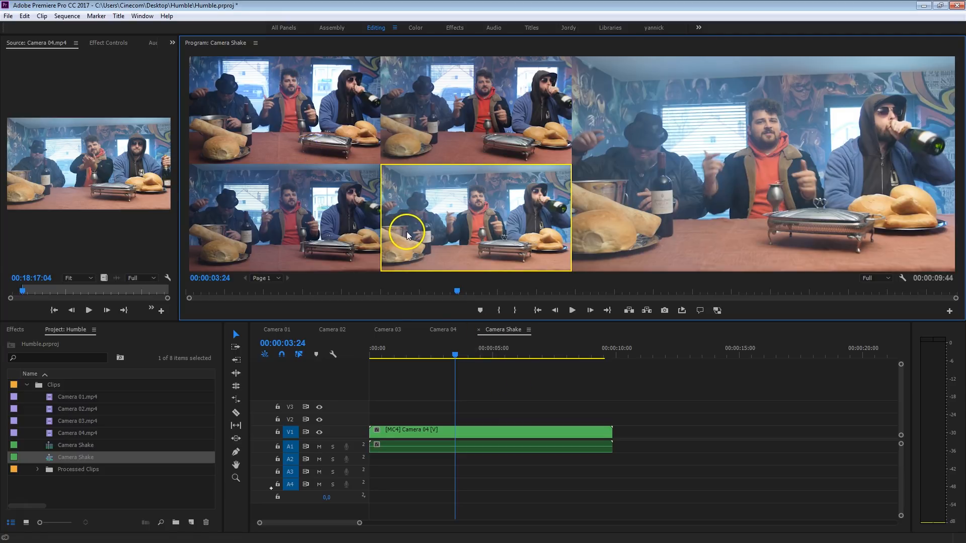
{"action": "left_click", "coordinate": [442, 123]}
{"action": "left_click", "coordinate": [297, 105]}
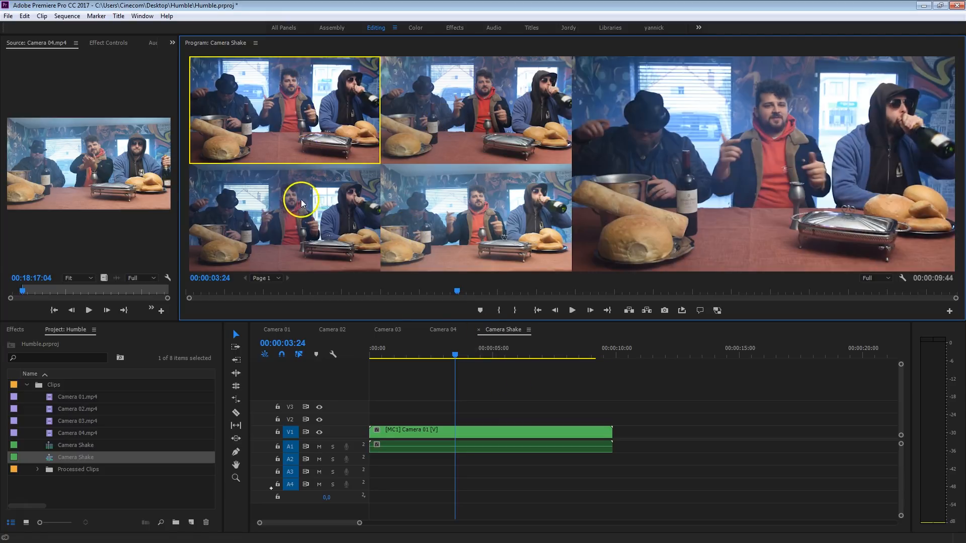
{"action": "left_click", "coordinate": [301, 199]}
{"action": "left_click", "coordinate": [494, 88]}
{"action": "left_click", "coordinate": [478, 212]}
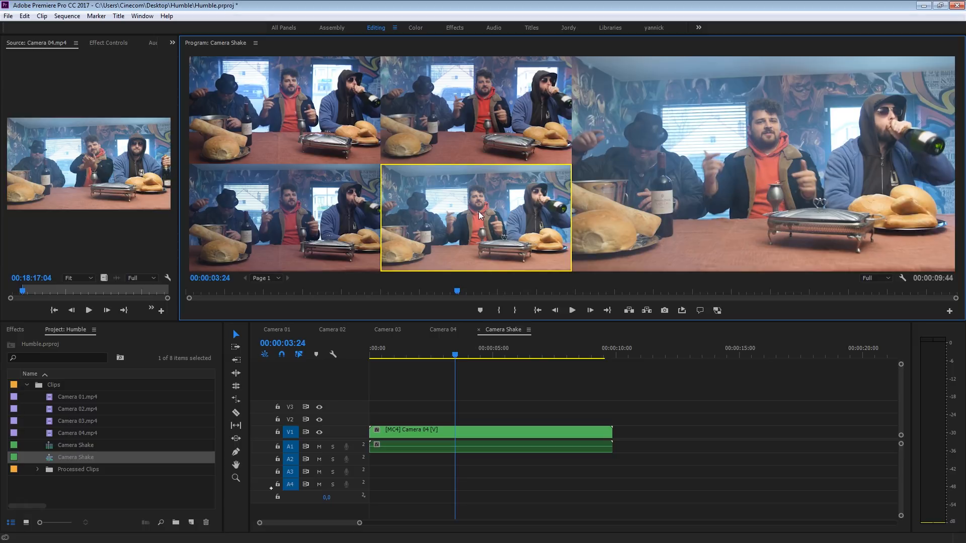
- Select the clip in the Camera 01 sequence and show the Lumetri Color panel for it
{"action": "left_click", "coordinate": [285, 330]}
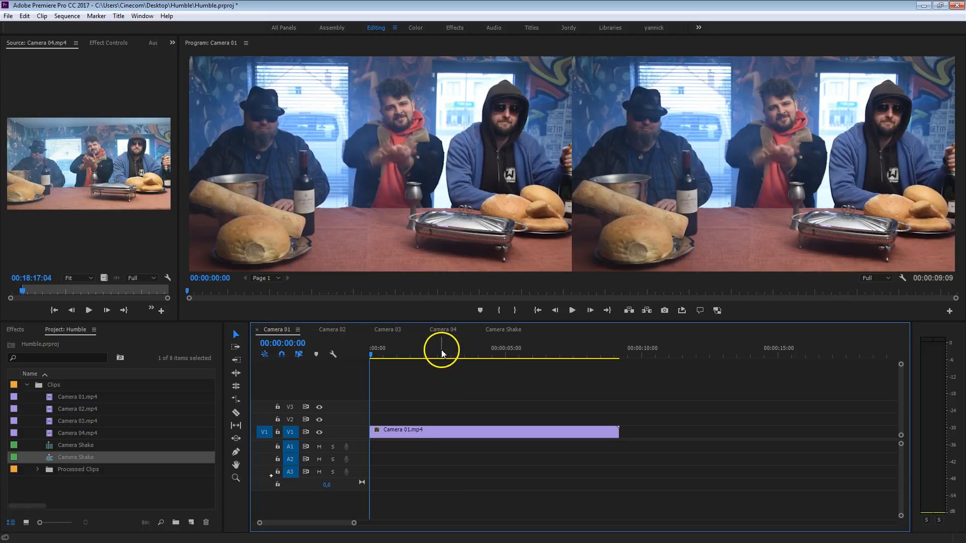
{"action": "left_click", "coordinate": [412, 431]}
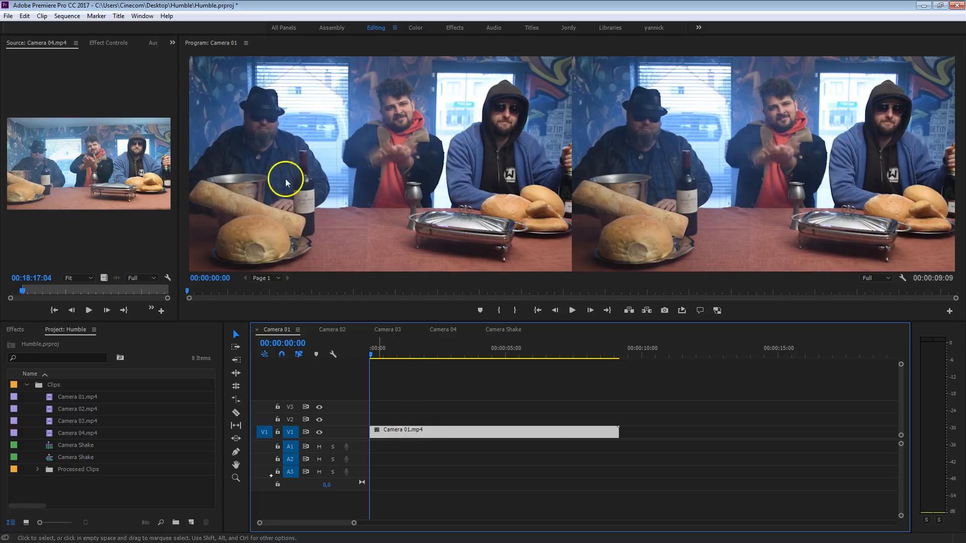
{"action": "left_click", "coordinate": [142, 16]}
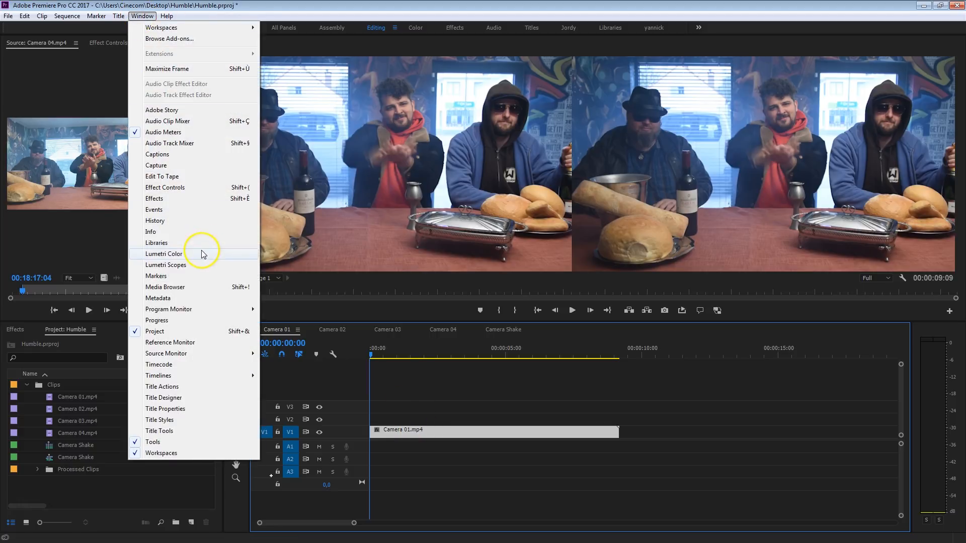
{"action": "left_click", "coordinate": [165, 254]}
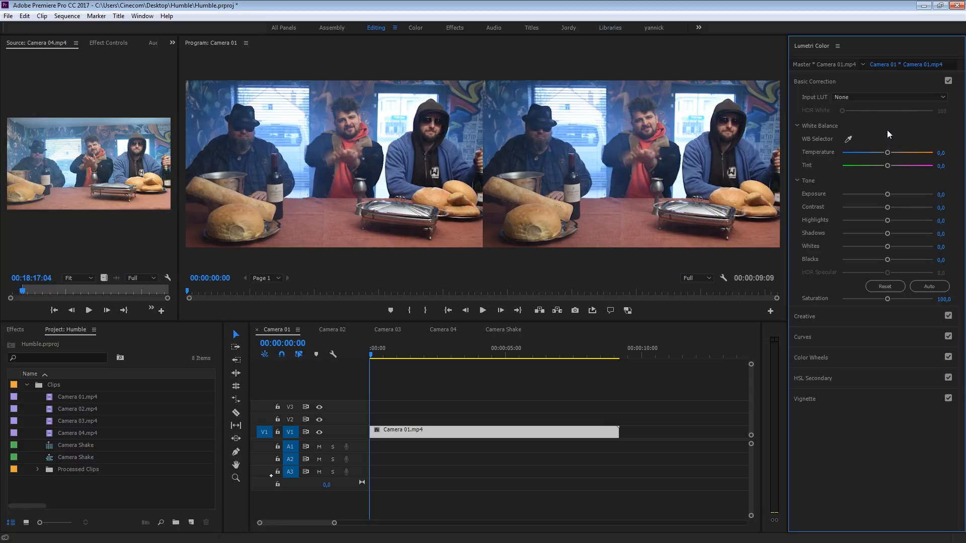
- Compare Camera 01 with Camera 02, then raise Camera 01's saturation and warm its temperature
{"action": "left_click", "coordinate": [332, 330]}
{"action": "left_click", "coordinate": [285, 332]}
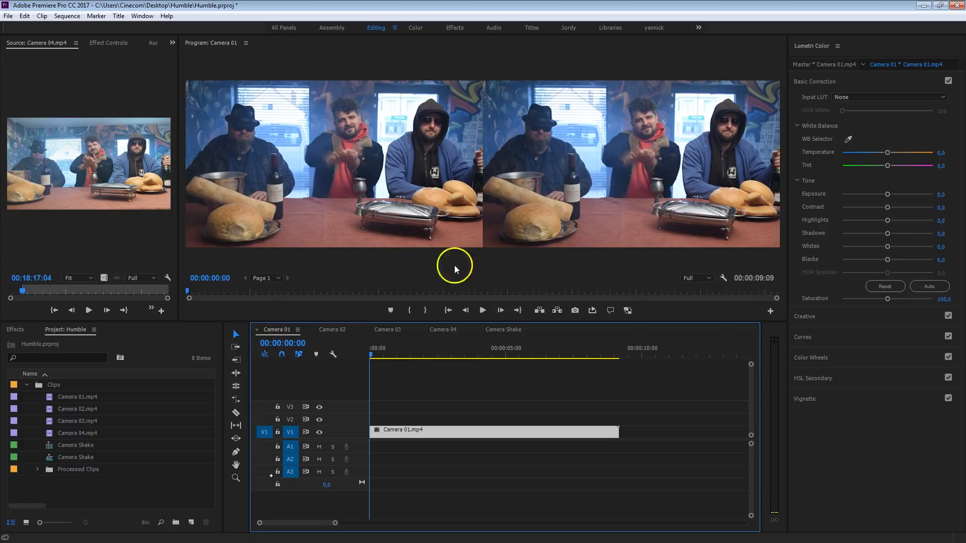
{"action": "left_click", "coordinate": [333, 330]}
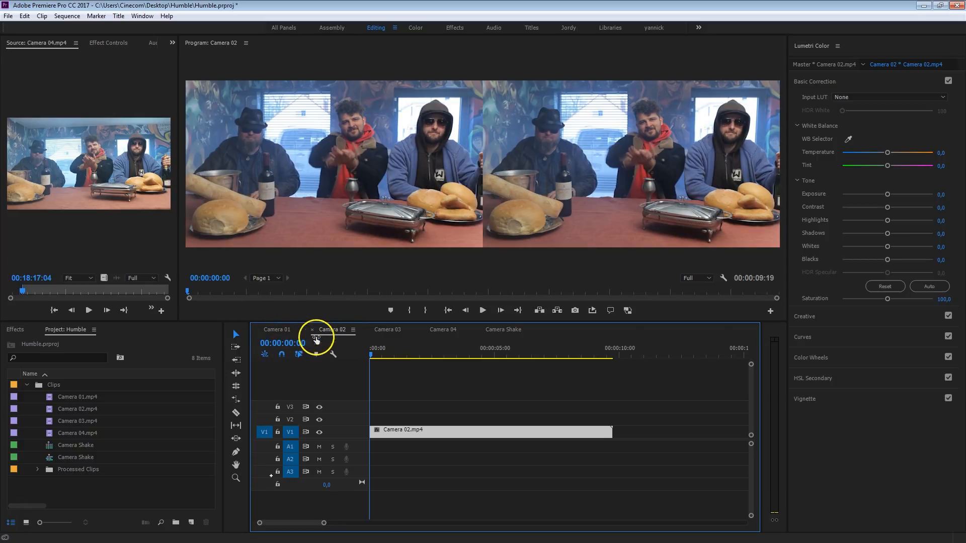
{"action": "left_click", "coordinate": [284, 332]}
{"action": "left_click", "coordinate": [333, 329]}
{"action": "left_click", "coordinate": [282, 331]}
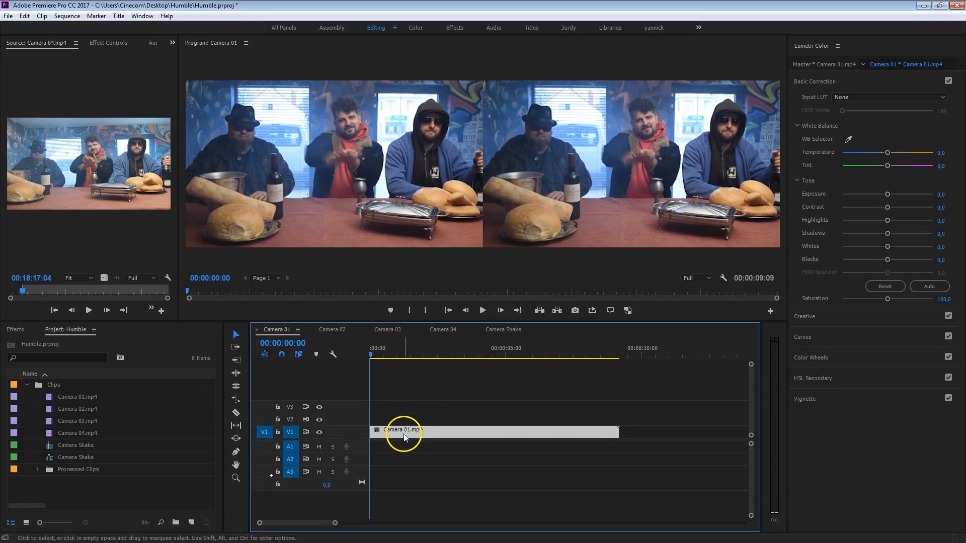
{"action": "left_click_drag", "start_coordinate": [888, 300], "coordinate": [897, 298]}
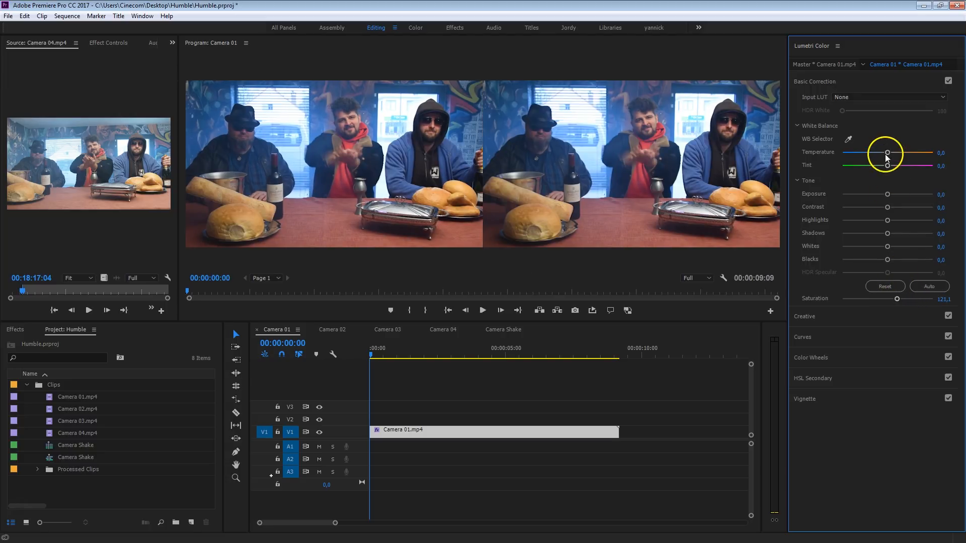
{"action": "left_click_drag", "start_coordinate": [888, 151], "coordinate": [896, 152]}
- Boost Camera 02's contrast, then raise Camera 03's contrast and saturation
{"action": "left_click", "coordinate": [334, 330]}
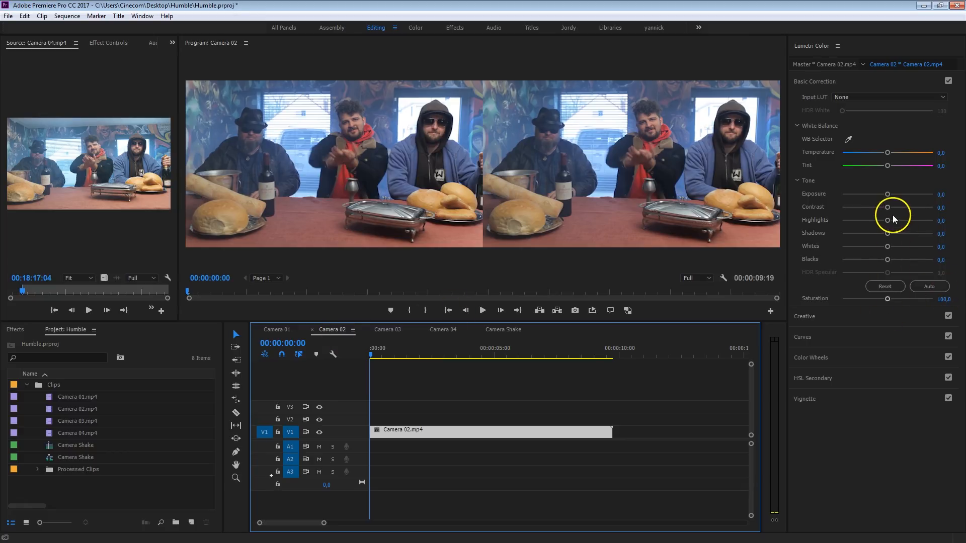
{"action": "left_click_drag", "start_coordinate": [887, 207], "coordinate": [902, 206]}
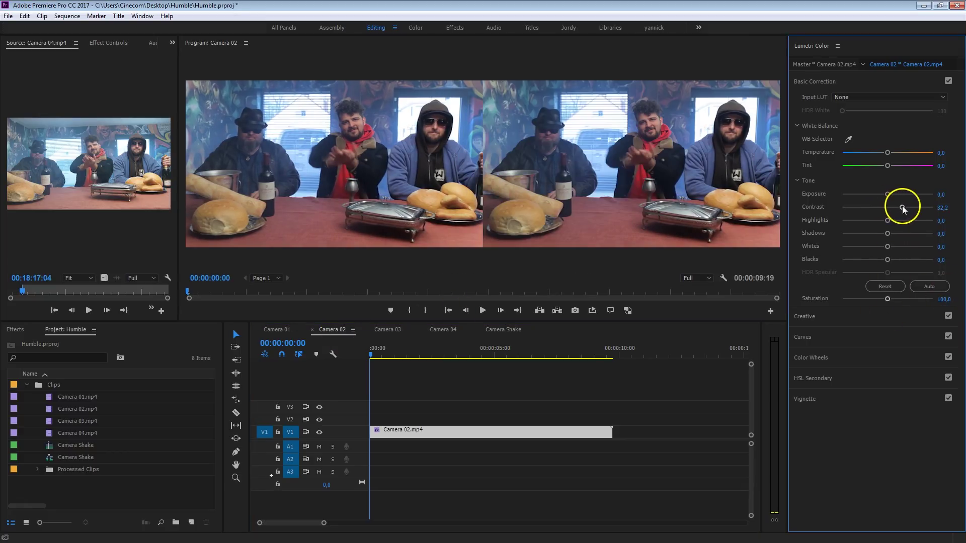
{"action": "left_click", "coordinate": [388, 328]}
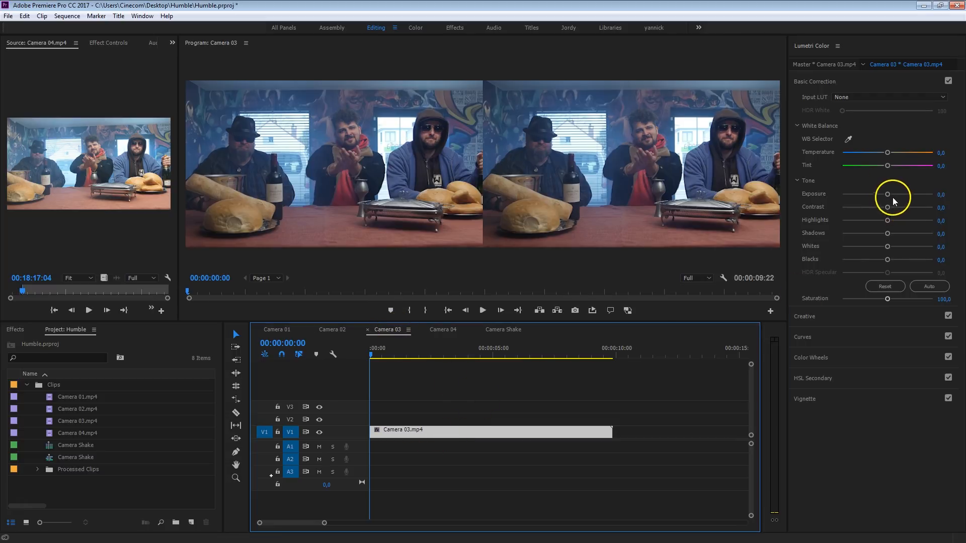
{"action": "mouse_move", "coordinate": [891, 207]}
{"action": "left_mouse_down"}
{"action": "mouse_move", "coordinate": [911, 209]}
{"action": "mouse_move", "coordinate": [894, 195]}
{"action": "left_mouse_up"}
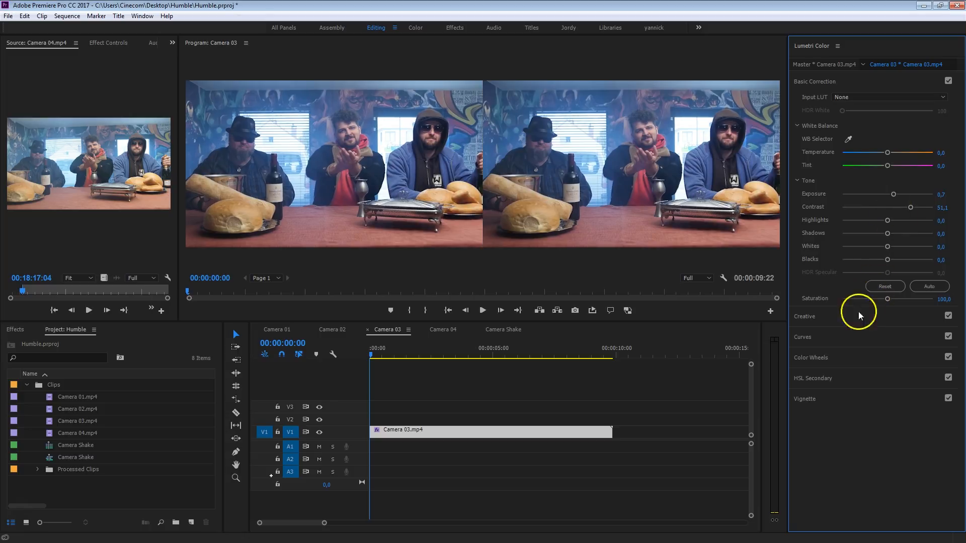
{"action": "left_click_drag", "start_coordinate": [888, 299], "coordinate": [899, 300]}
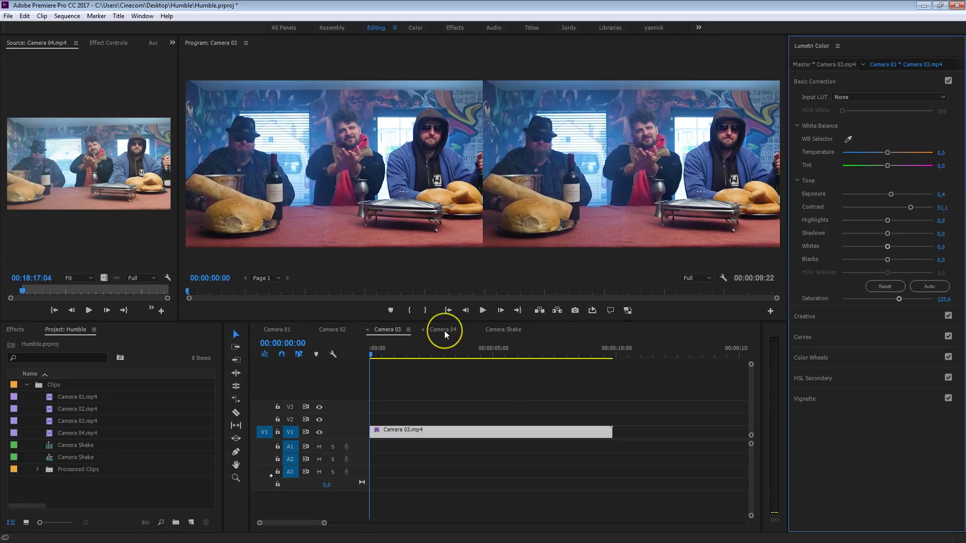
- Step through the four camera sequences to compare their grades, ending on Camera 04
{"action": "left_click", "coordinate": [444, 330]}
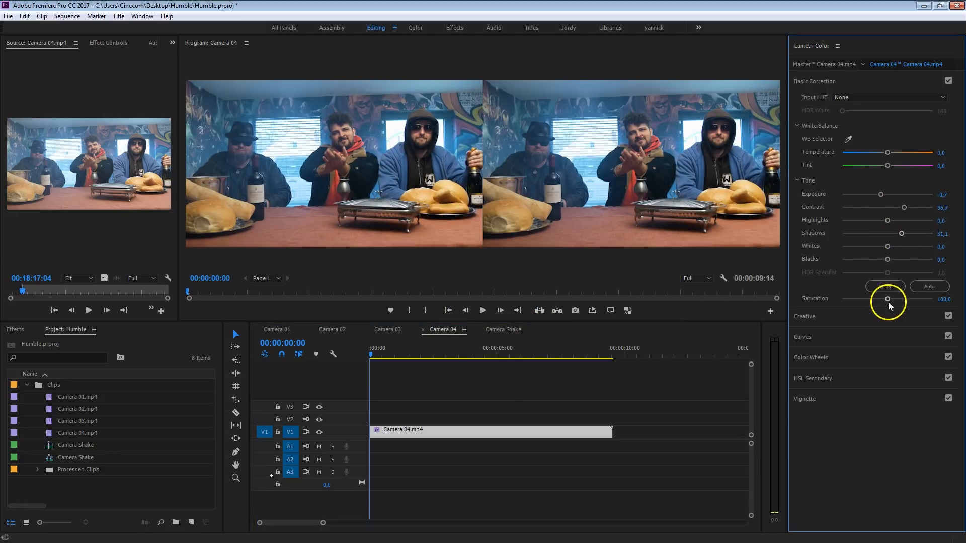
{"action": "left_click", "coordinate": [332, 330]}
{"action": "left_click", "coordinate": [277, 330]}
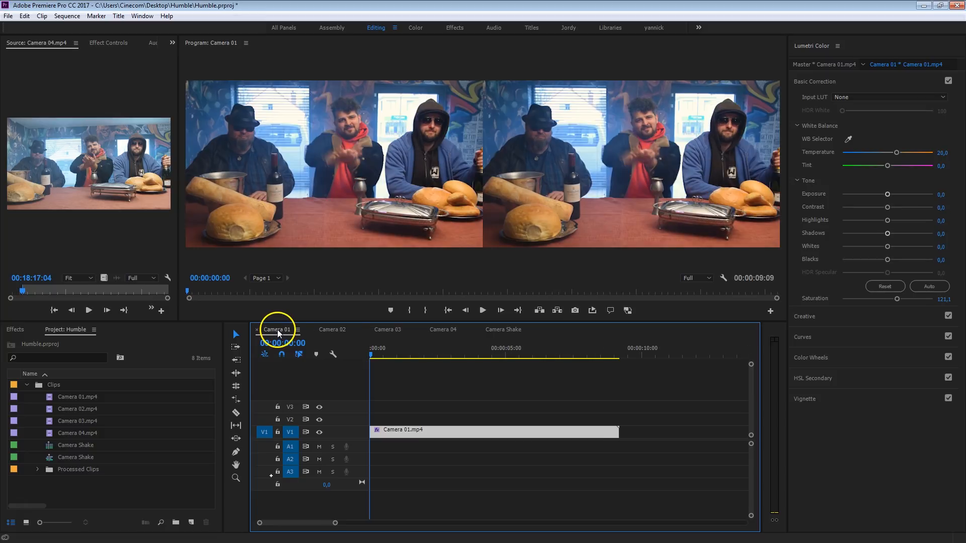
{"action": "left_click", "coordinate": [347, 329]}
{"action": "left_click", "coordinate": [389, 330]}
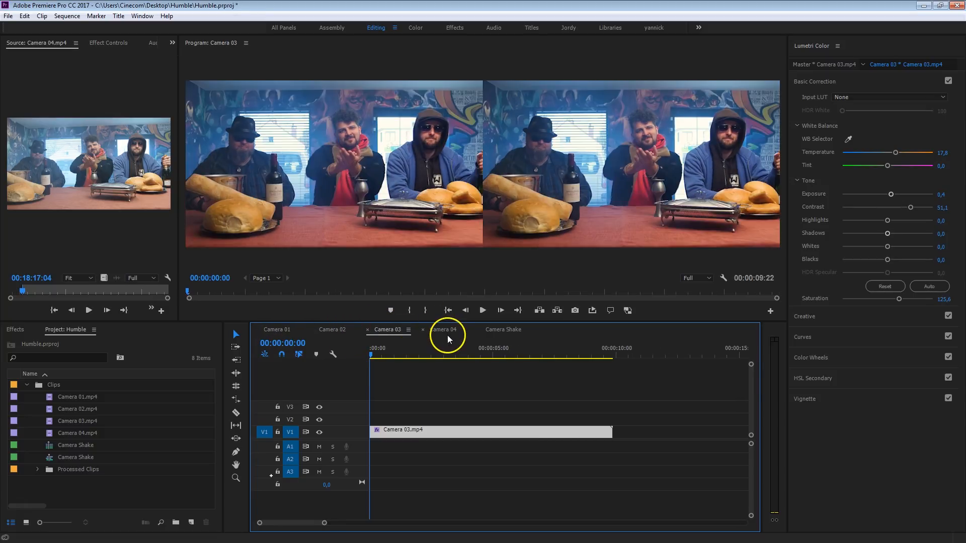
{"action": "left_click", "coordinate": [445, 330]}
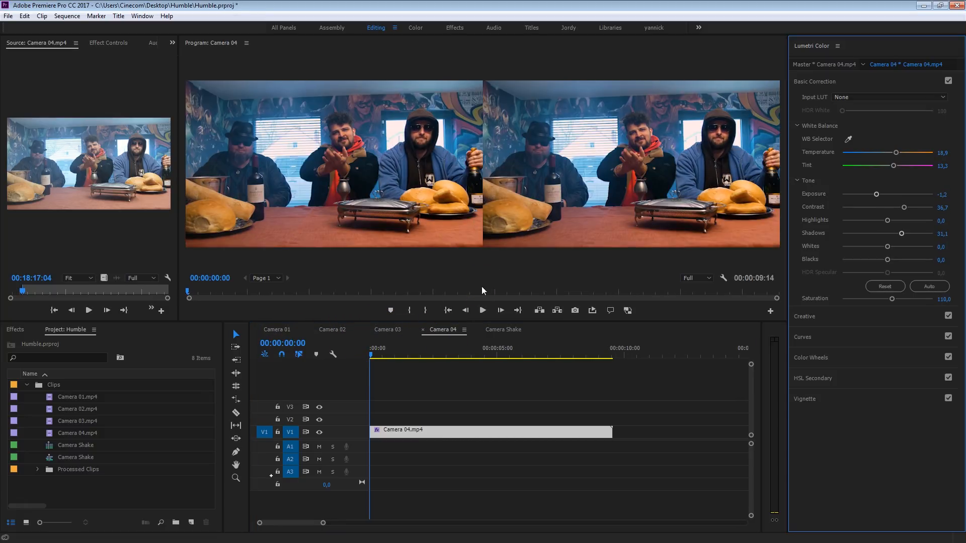
{"action": "left_click_drag", "start_coordinate": [377, 355], "coordinate": [446, 349]}
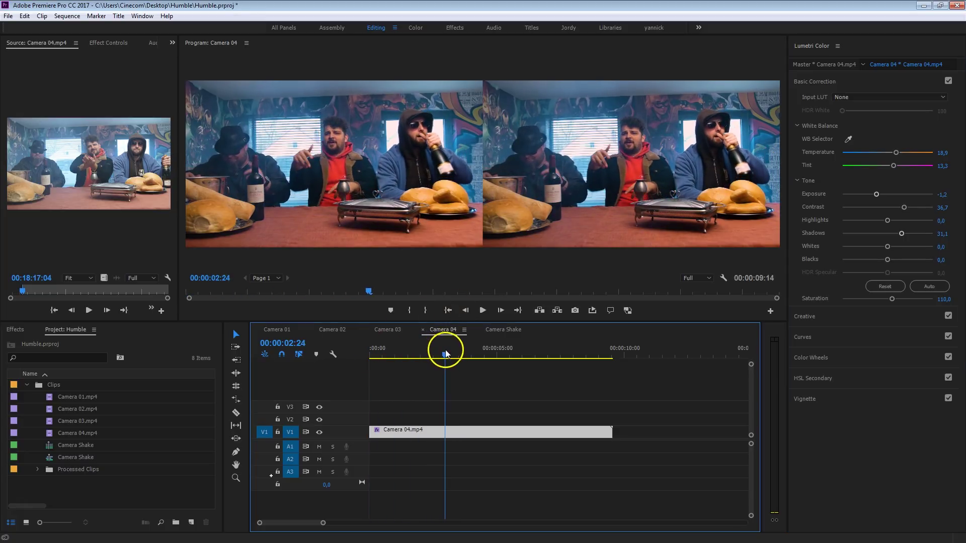
{"action": "left_click", "coordinate": [390, 330]}
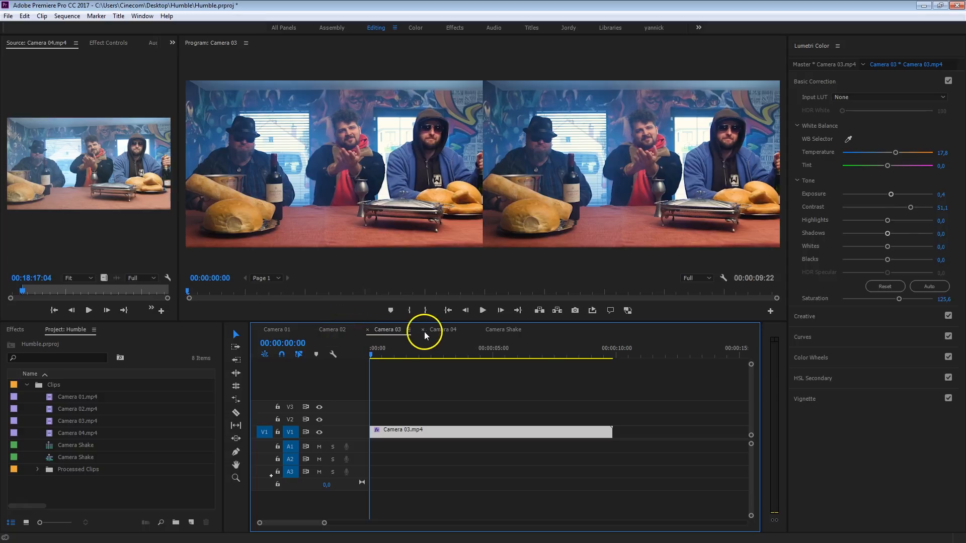
{"action": "left_click", "coordinate": [437, 331]}
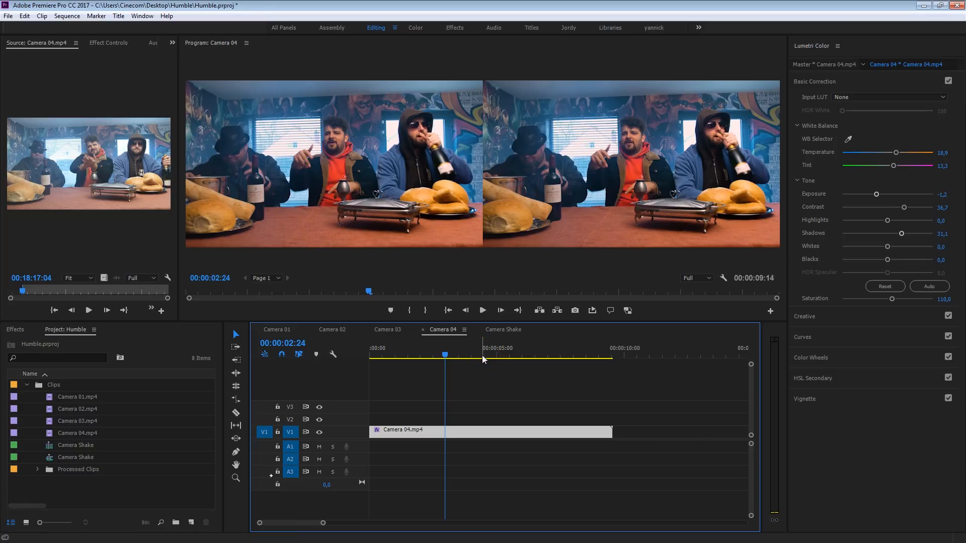
{"action": "left_click_drag", "start_coordinate": [438, 353], "coordinate": [425, 353]}
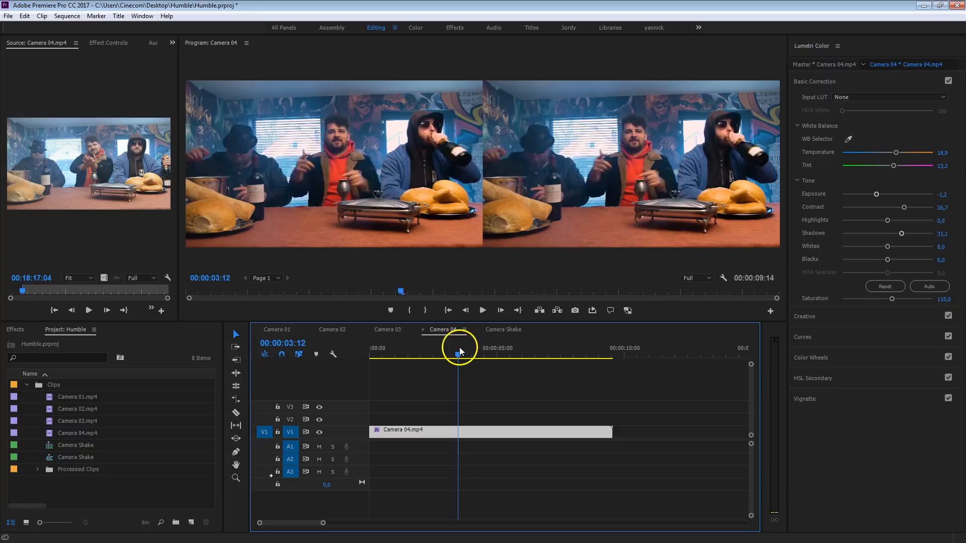
{"action": "left_click_drag", "start_coordinate": [460, 347], "coordinate": [473, 354]}
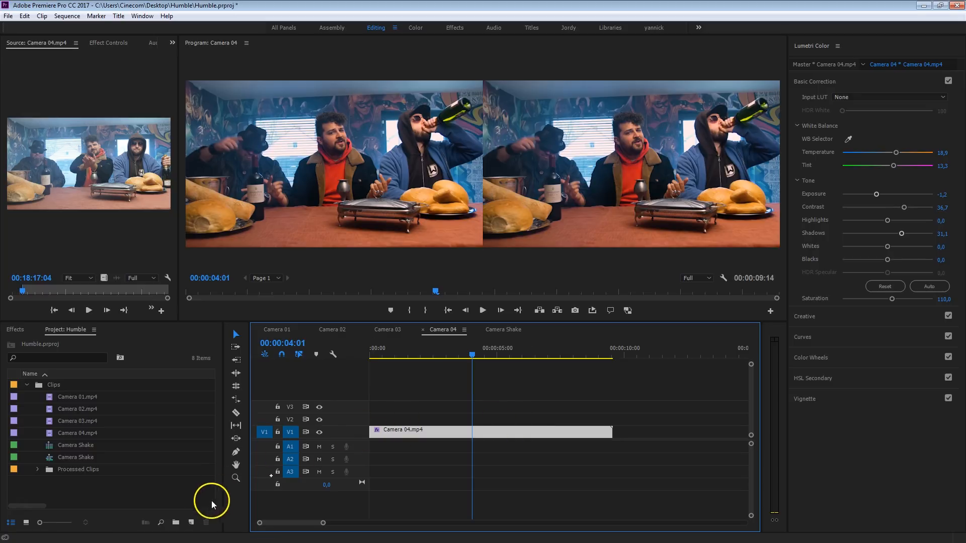
- Create a new title named Mask with Ctrl+T over the Camera 04 frame
{"action": "left_click", "coordinate": [192, 521]}
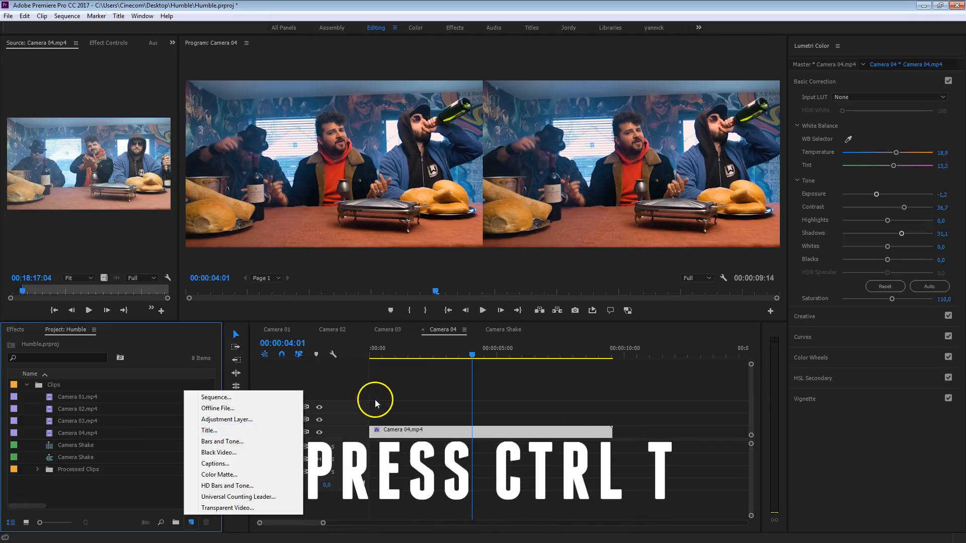
{"action": "left_click", "coordinate": [387, 405]}
{"action": "key", "text": "ctrl+t"}
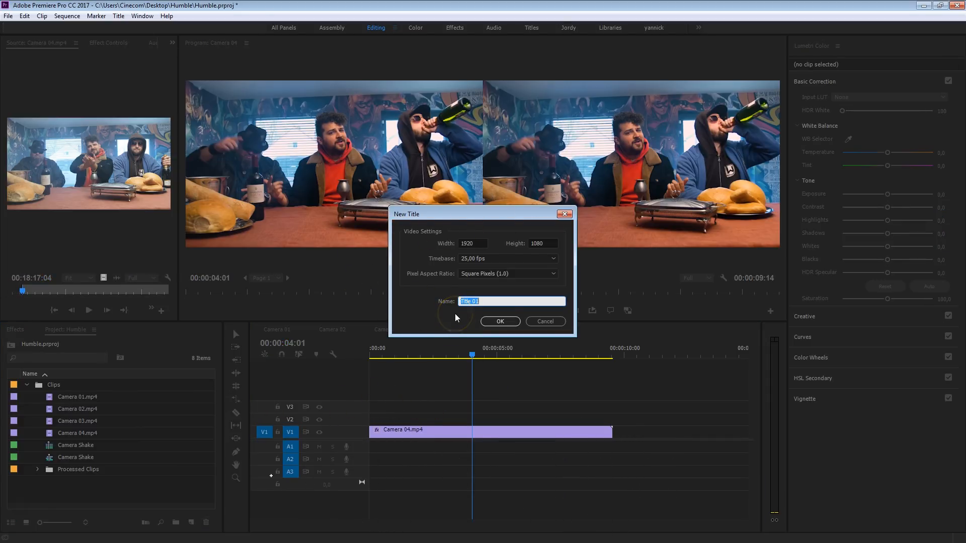
{"action": "type", "text": "Mask"}
{"action": "key", "text": "Return"}
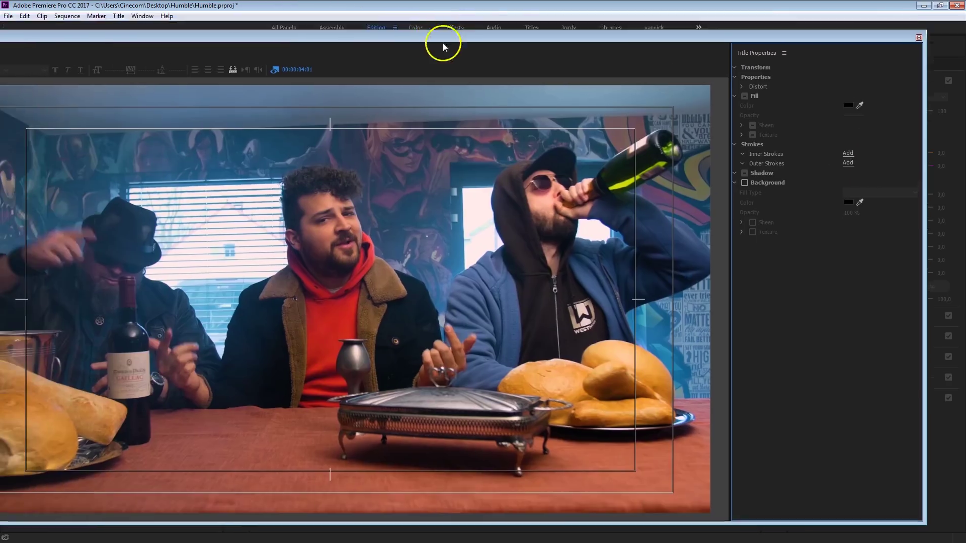
- Float the Title window aside and draw a white rectangle over the middle man's face
{"action": "left_click_drag", "start_coordinate": [443, 44], "coordinate": [530, 32]}
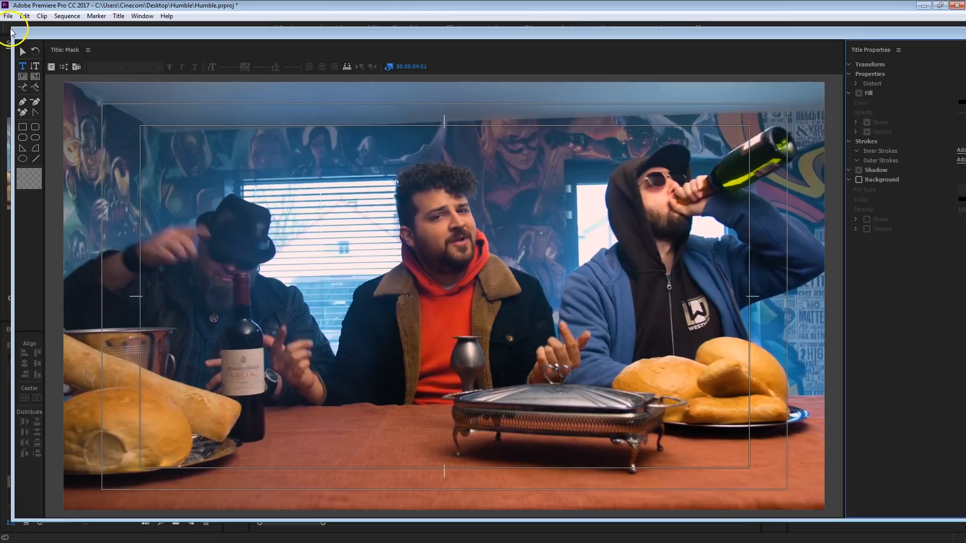
{"action": "left_click_drag", "start_coordinate": [10, 30], "coordinate": [287, 79]}
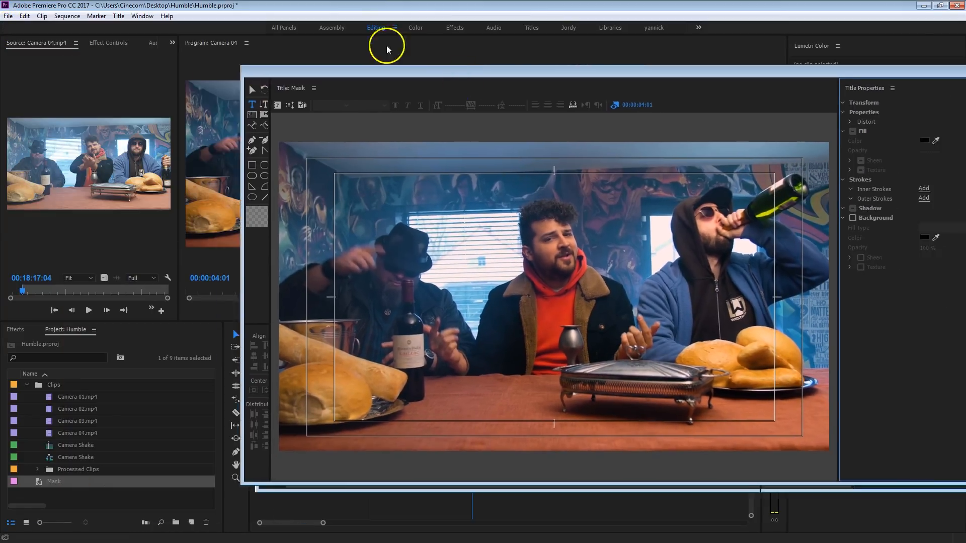
{"action": "left_click_drag", "start_coordinate": [386, 72], "coordinate": [218, 55]}
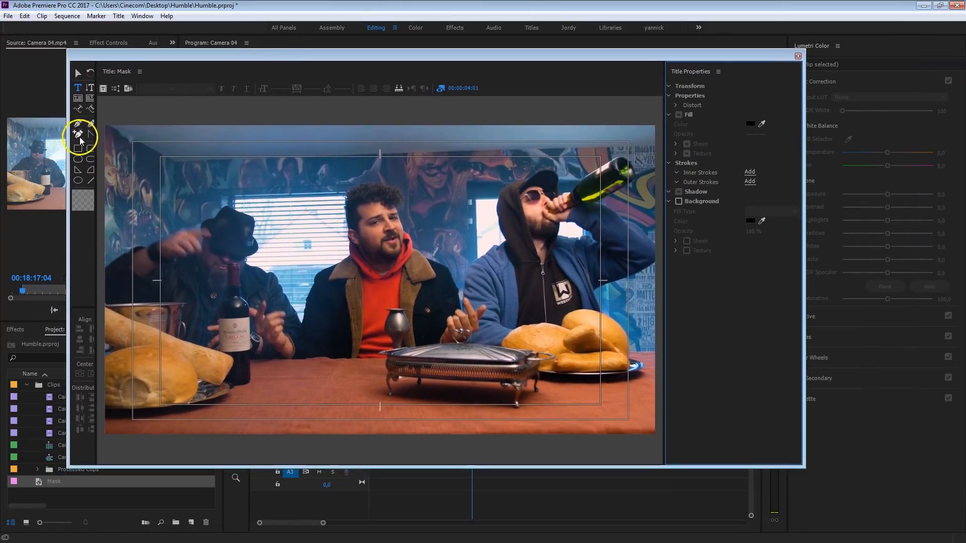
{"action": "left_click", "coordinate": [78, 149]}
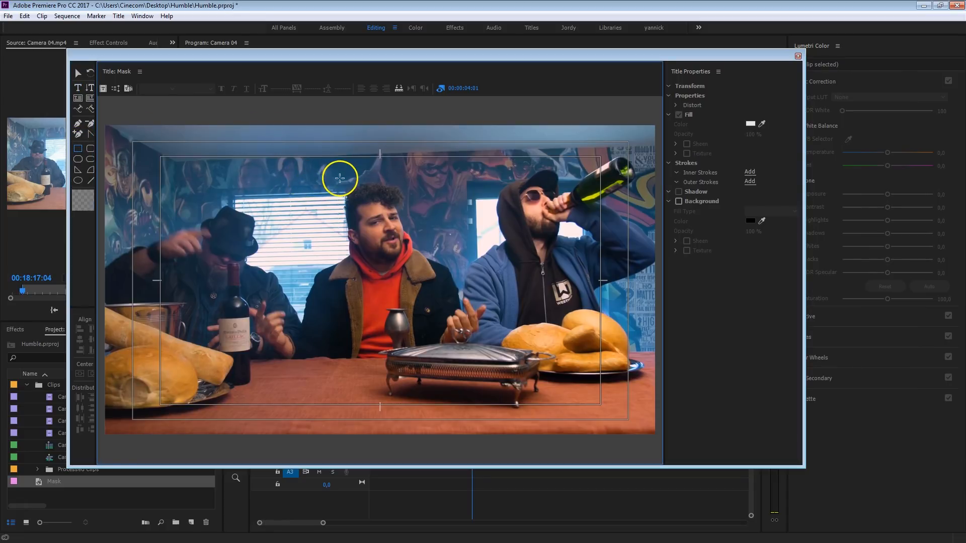
{"action": "mouse_move", "coordinate": [341, 179]}
{"action": "left_mouse_down"}
{"action": "mouse_move", "coordinate": [410, 227]}
{"action": "mouse_move", "coordinate": [416, 269]}
{"action": "left_mouse_up"}
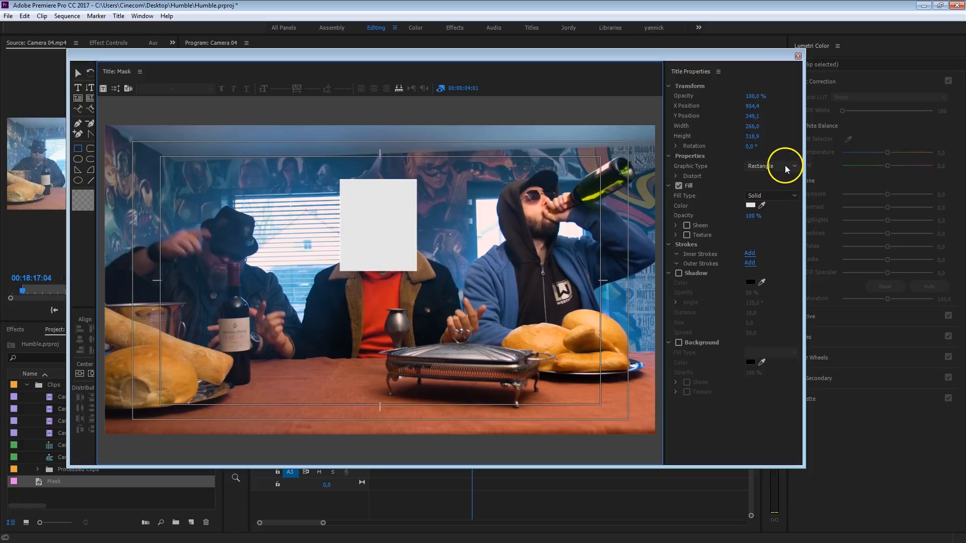
- Make the Mask rectangle an Open Bezier outline with a red fill colour
{"action": "left_click", "coordinate": [770, 166]}
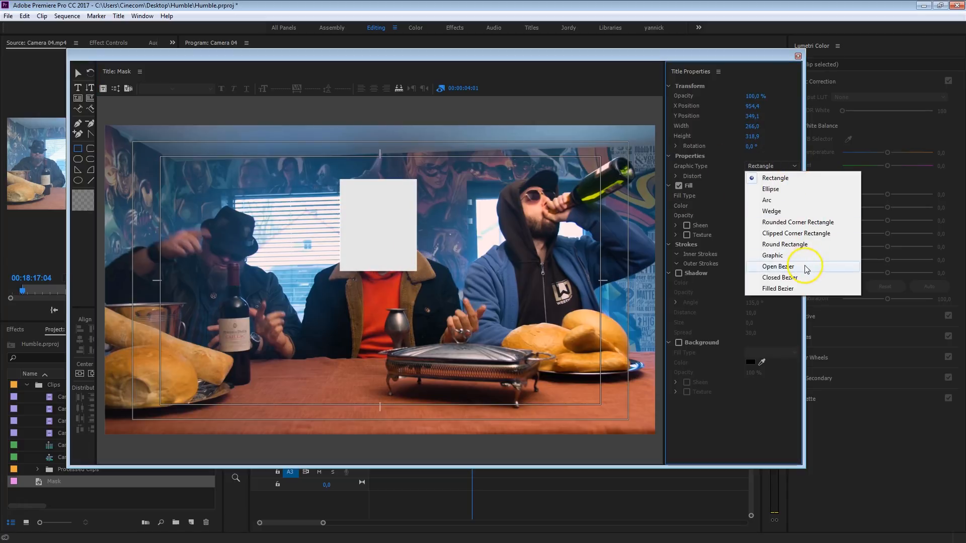
{"action": "left_click", "coordinate": [773, 261]}
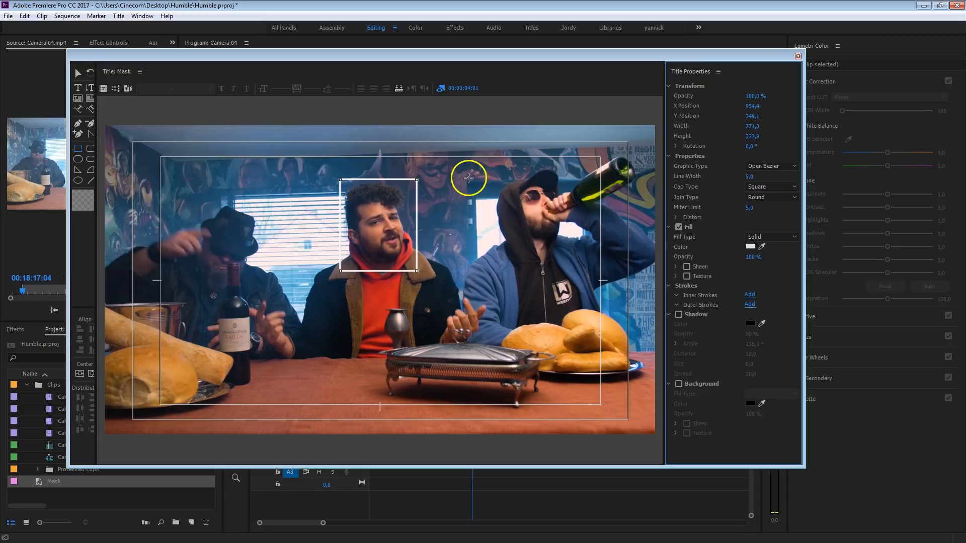
{"action": "left_click", "coordinate": [751, 247]}
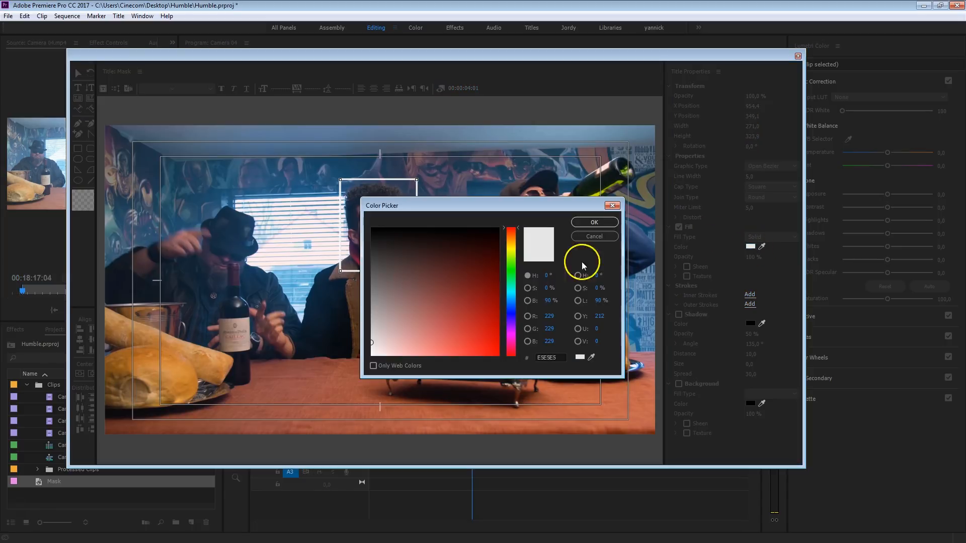
{"action": "left_click", "coordinate": [472, 266]}
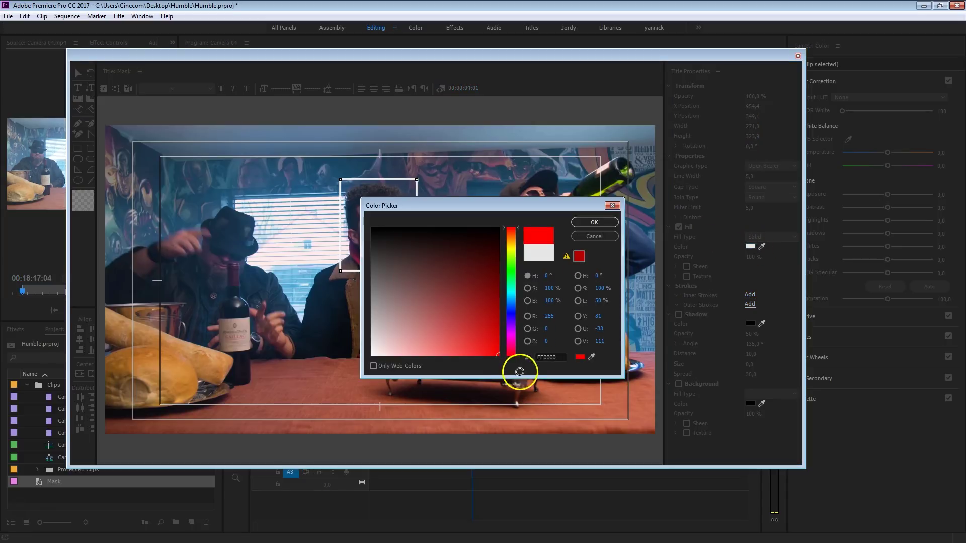
{"action": "left_click", "coordinate": [594, 223]}
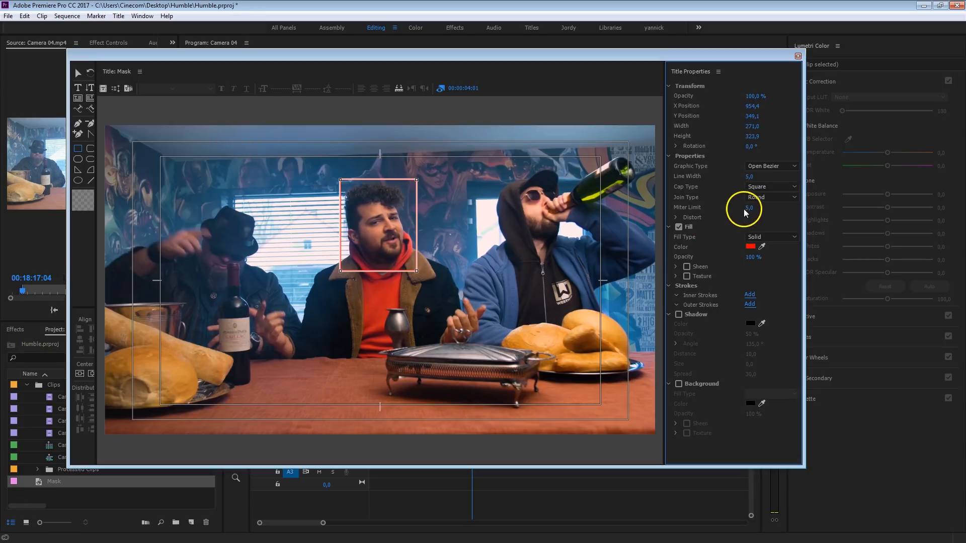
- Thicken the red outline and pull its top, left and bottom edges in to hug the face
{"action": "left_click_drag", "start_coordinate": [751, 176], "coordinate": [764, 176]}
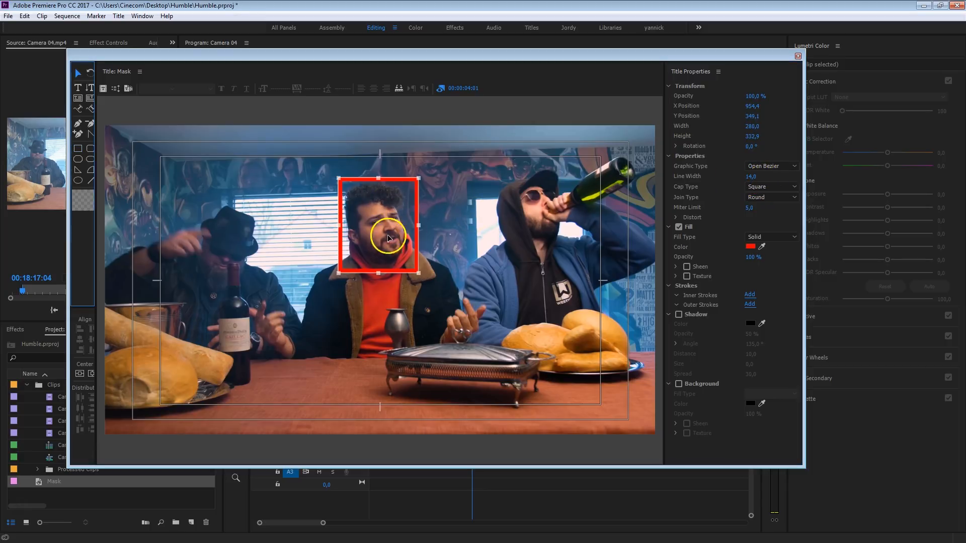
{"action": "left_click_drag", "start_coordinate": [418, 224], "coordinate": [405, 223]}
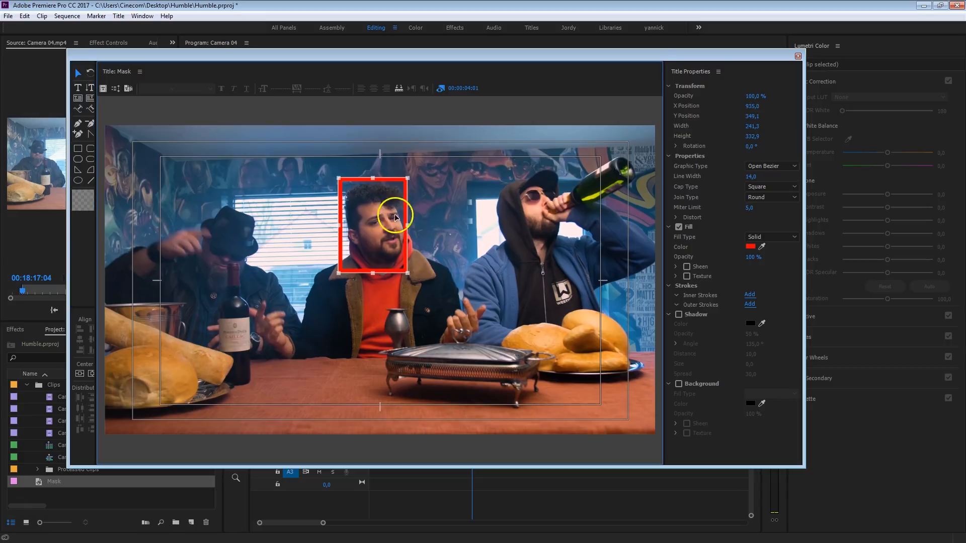
{"action": "left_click_drag", "start_coordinate": [374, 179], "coordinate": [374, 182]}
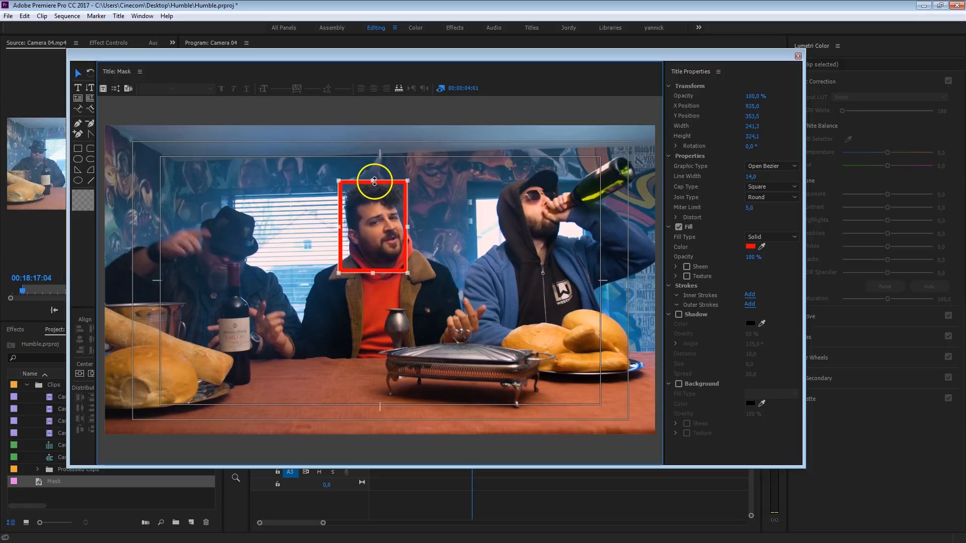
{"action": "left_click_drag", "start_coordinate": [341, 231], "coordinate": [345, 230]}
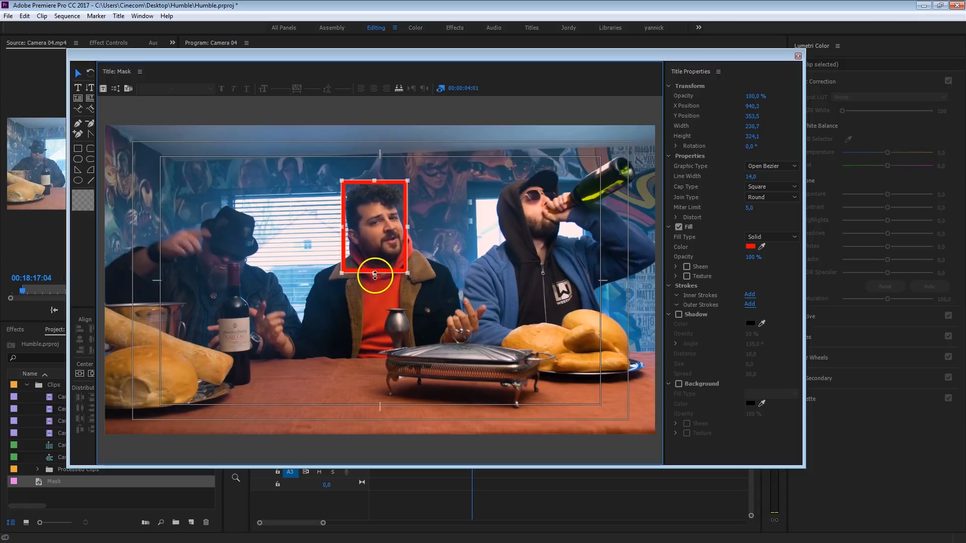
{"action": "left_click_drag", "start_coordinate": [374, 275], "coordinate": [374, 268]}
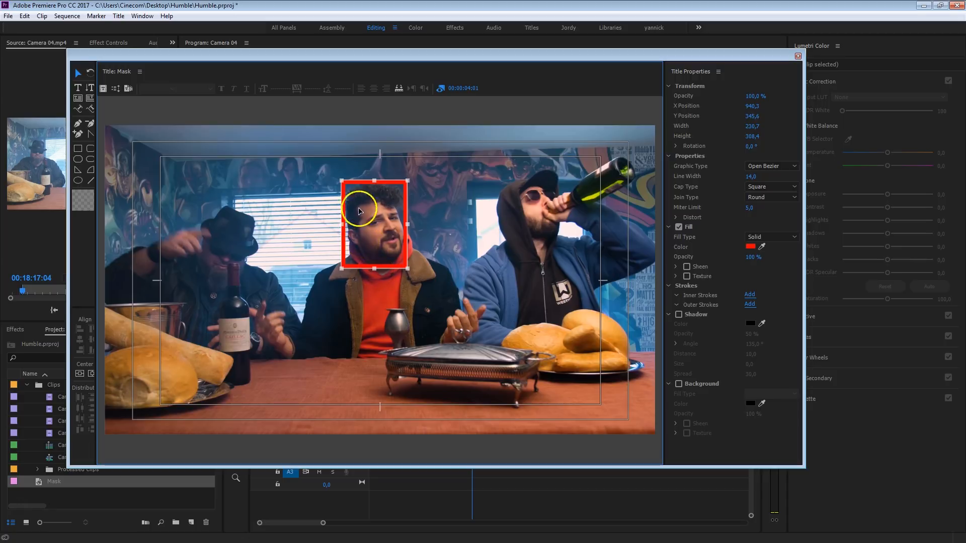
- Place the Mask title on V2 above Camera 04 at the playhead and shorten its end
{"action": "left_click", "coordinate": [797, 56]}
{"action": "left_click_drag", "start_coordinate": [37, 482], "coordinate": [473, 417]}
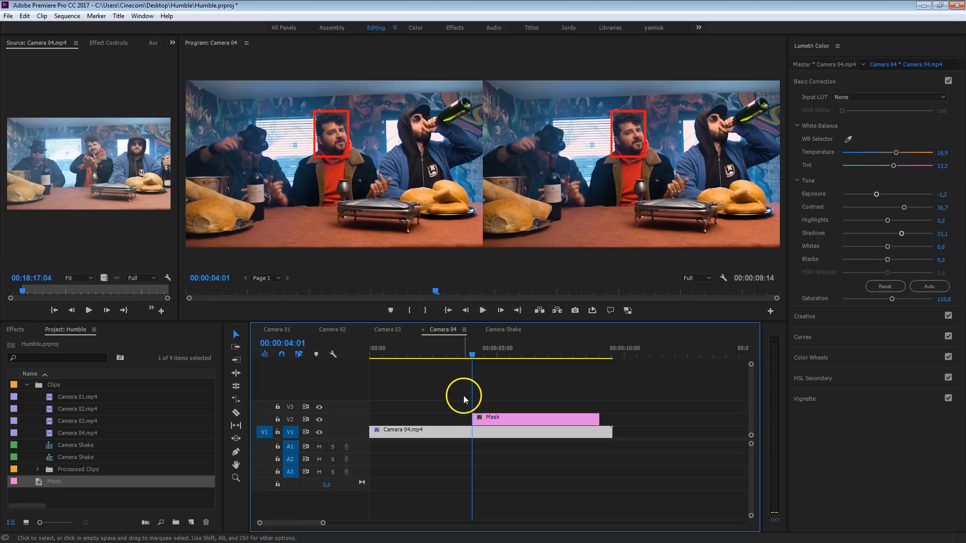
{"action": "left_click_drag", "start_coordinate": [472, 356], "coordinate": [524, 355]}
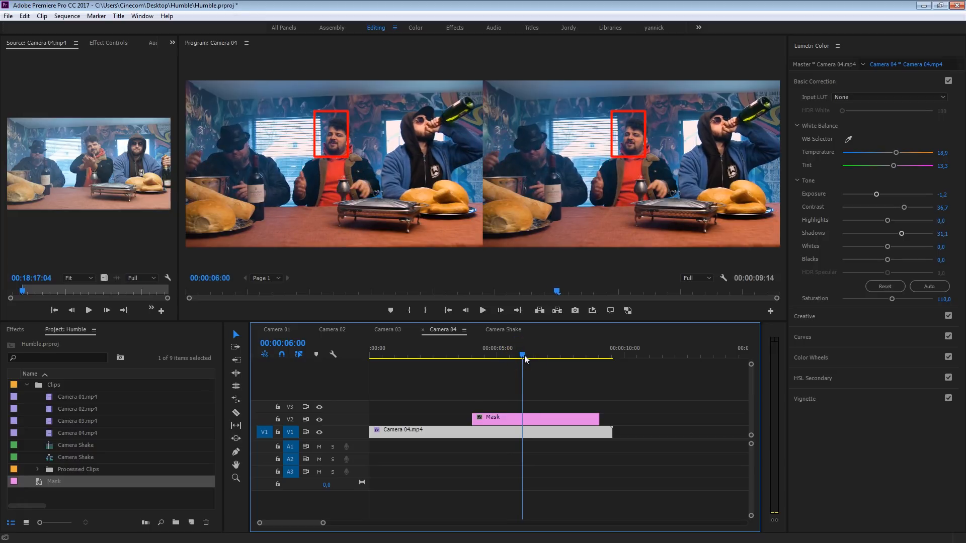
{"action": "left_click_drag", "start_coordinate": [598, 417], "coordinate": [520, 410]}
{"action": "mouse_move", "coordinate": [493, 352]}
{"action": "left_mouse_down"}
{"action": "mouse_move", "coordinate": [478, 351]}
{"action": "mouse_move", "coordinate": [518, 358]}
{"action": "mouse_move", "coordinate": [473, 353]}
{"action": "left_mouse_up"}
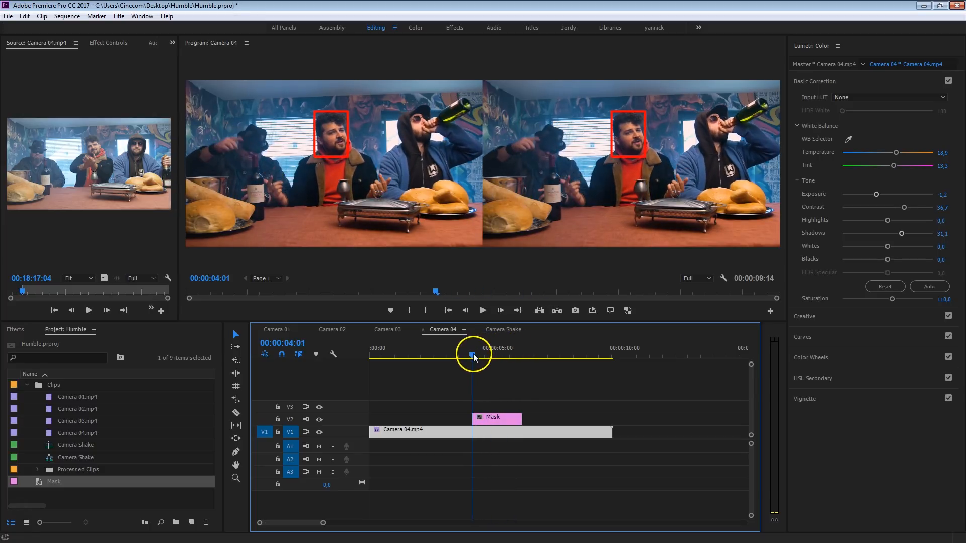
- Play back the masked section a few times and return the playhead to the Mask start
{"action": "left_click", "coordinate": [479, 430]}
{"action": "left_click", "coordinate": [677, 134]}
{"action": "left_click", "coordinate": [531, 384]}
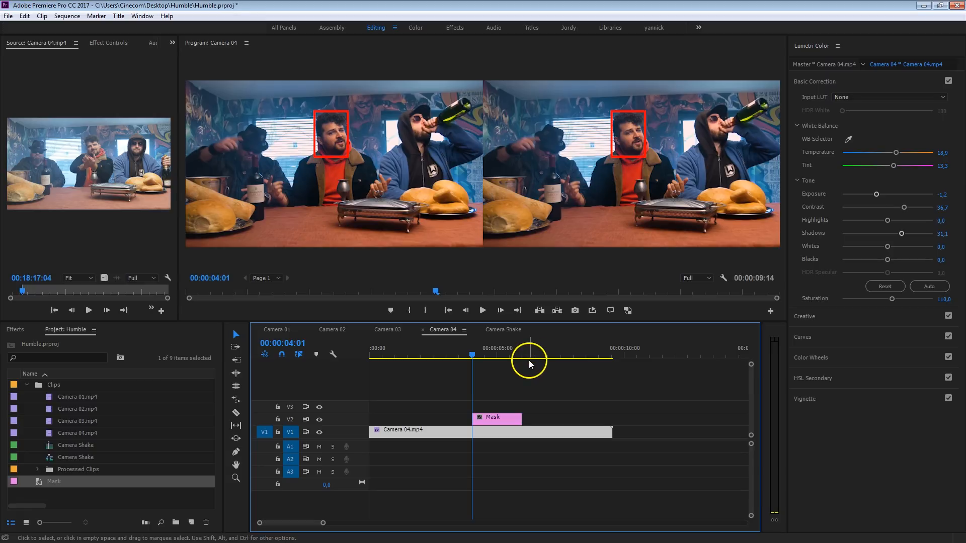
{"action": "key", "text": "space"}
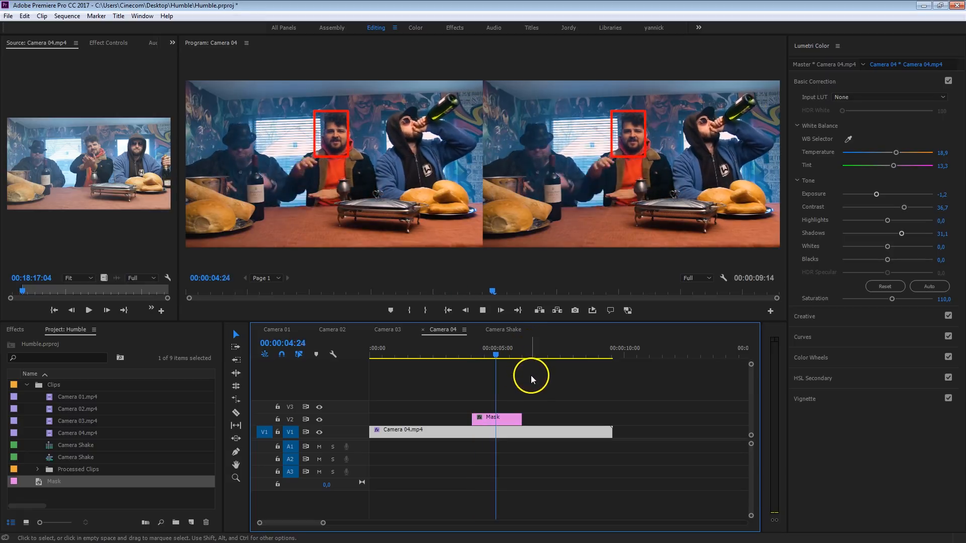
{"action": "left_click", "coordinate": [469, 354]}
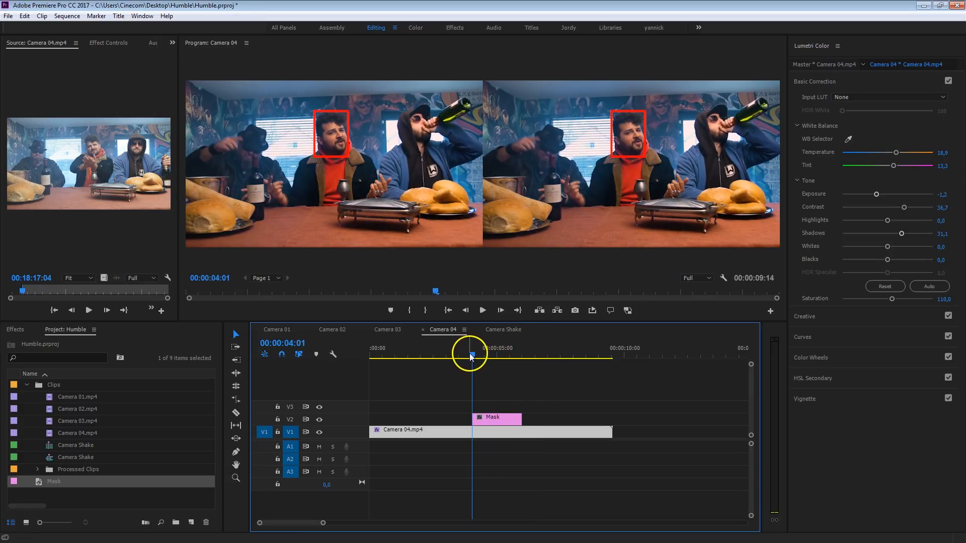
{"action": "key", "text": "space"}
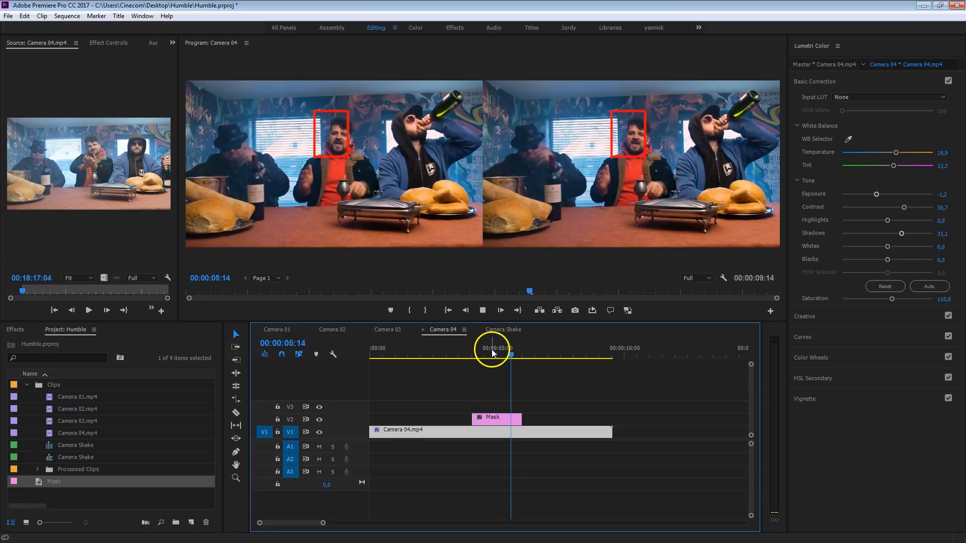
{"action": "left_click", "coordinate": [474, 348]}
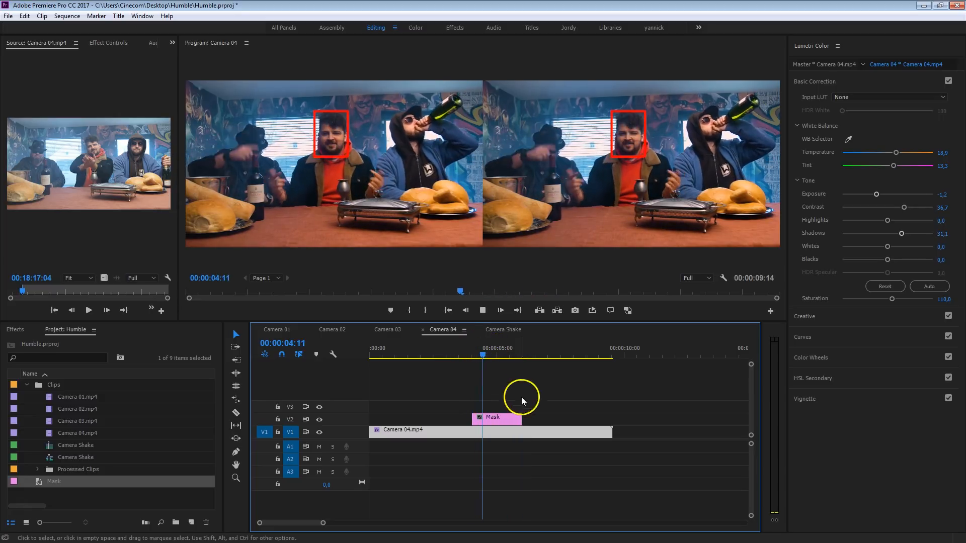
{"action": "key", "text": "space"}
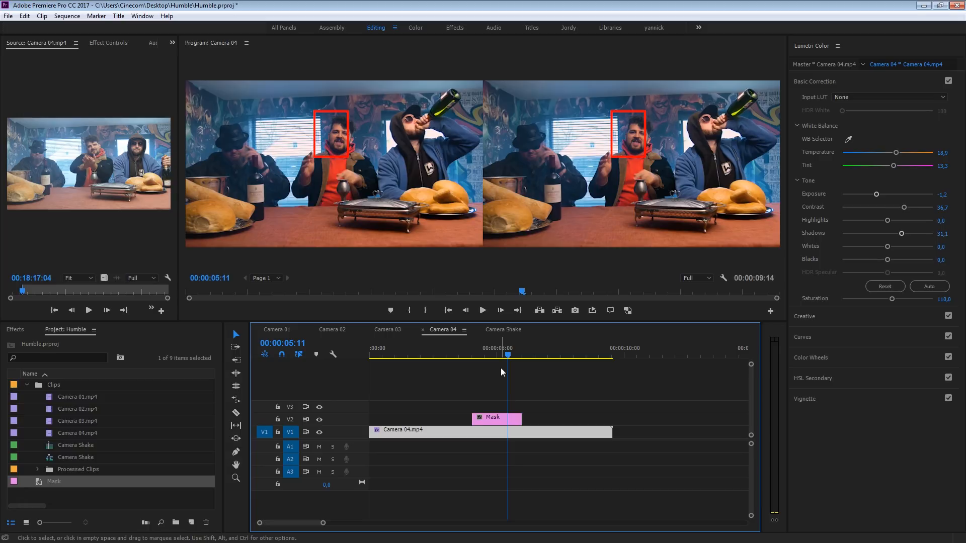
{"action": "left_click", "coordinate": [471, 348]}
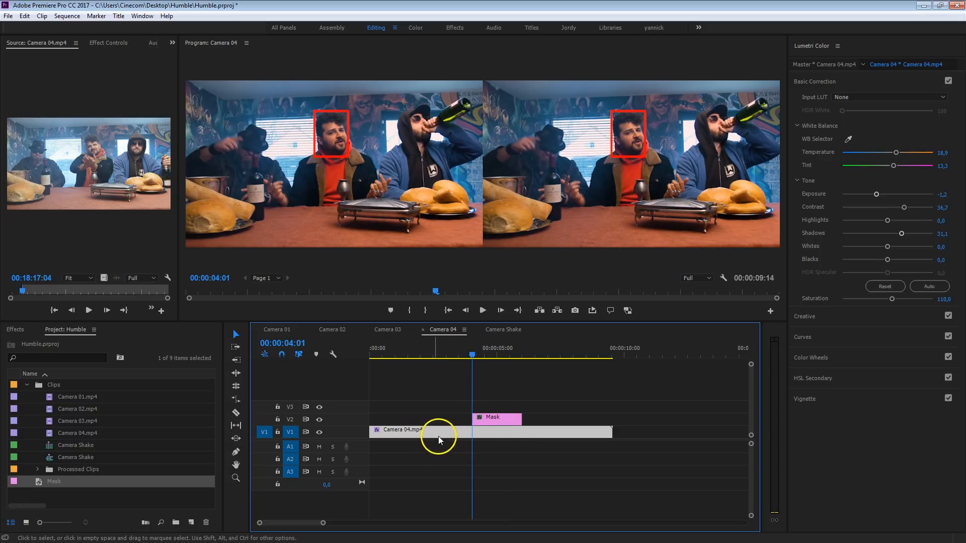
- Show Camera 04's Effect Controls wider and set the Program monitor to Composite Video display
{"action": "left_click", "coordinate": [108, 43]}
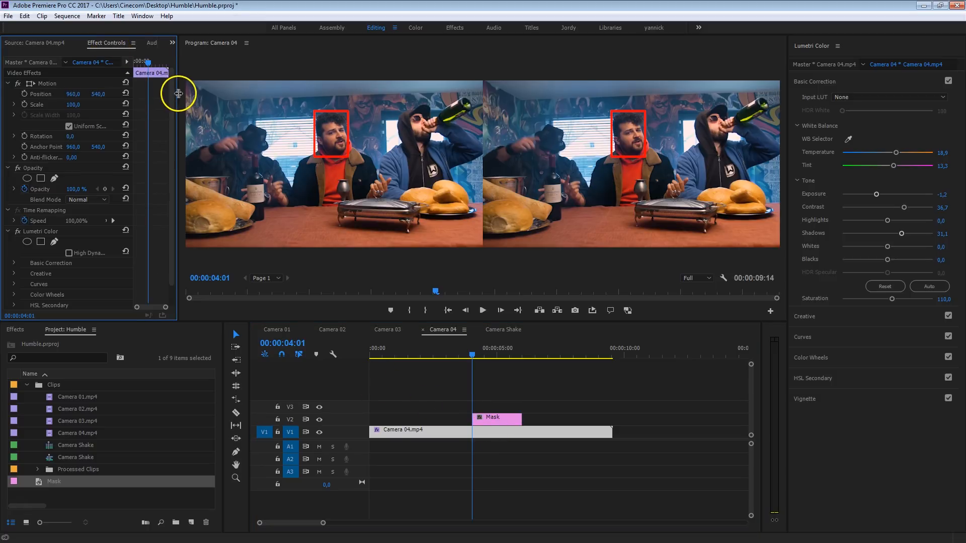
{"action": "left_click_drag", "start_coordinate": [178, 93], "coordinate": [287, 93]}
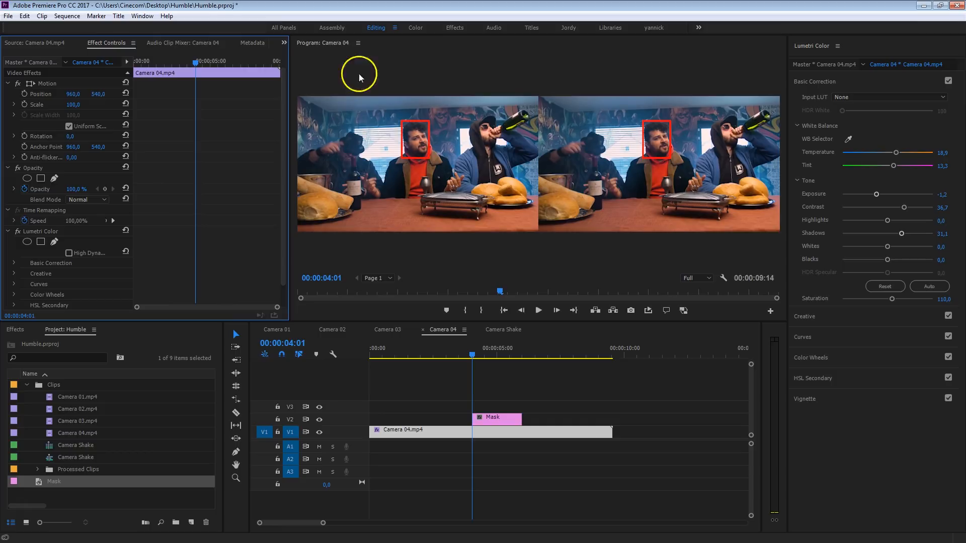
{"action": "right_click", "coordinate": [626, 125]}
{"action": "mouse_move", "coordinate": [665, 431]}
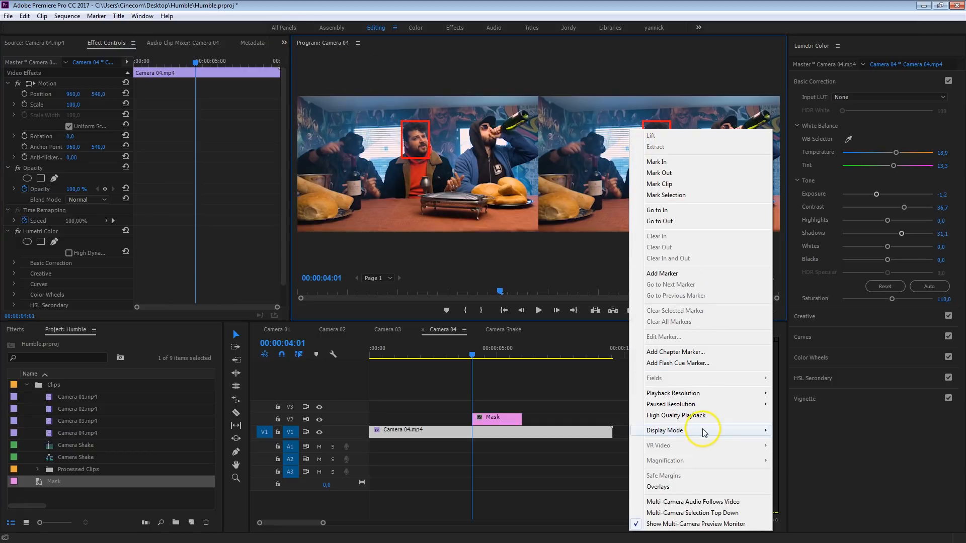
{"action": "left_click", "coordinate": [809, 431]}
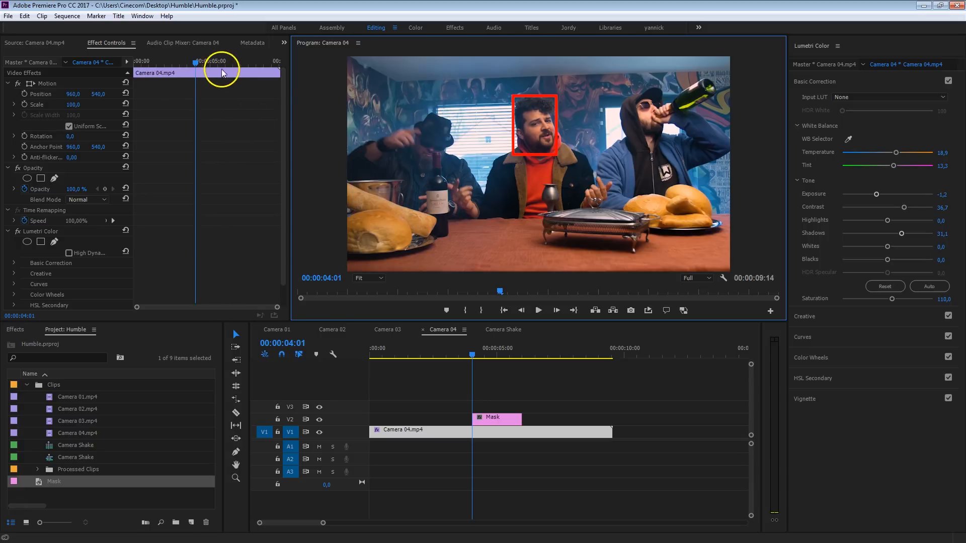
{"action": "left_click_drag", "start_coordinate": [195, 83], "coordinate": [205, 92]}
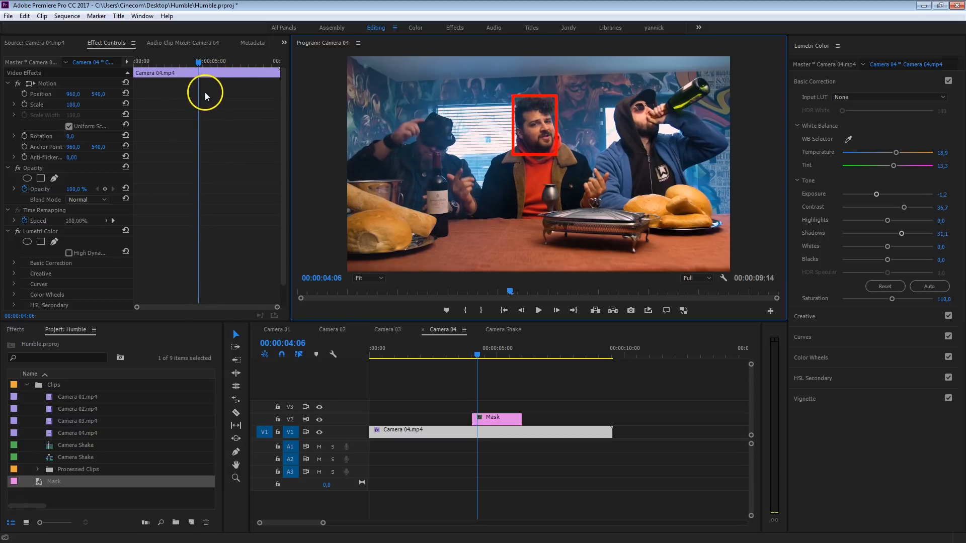
- Enable Position keyframing on Camera 04 and recentre the face over the first few frames
{"action": "key", "text": "Left"}
{"action": "key", "text": "Left"}
{"action": "key", "text": "Left"}
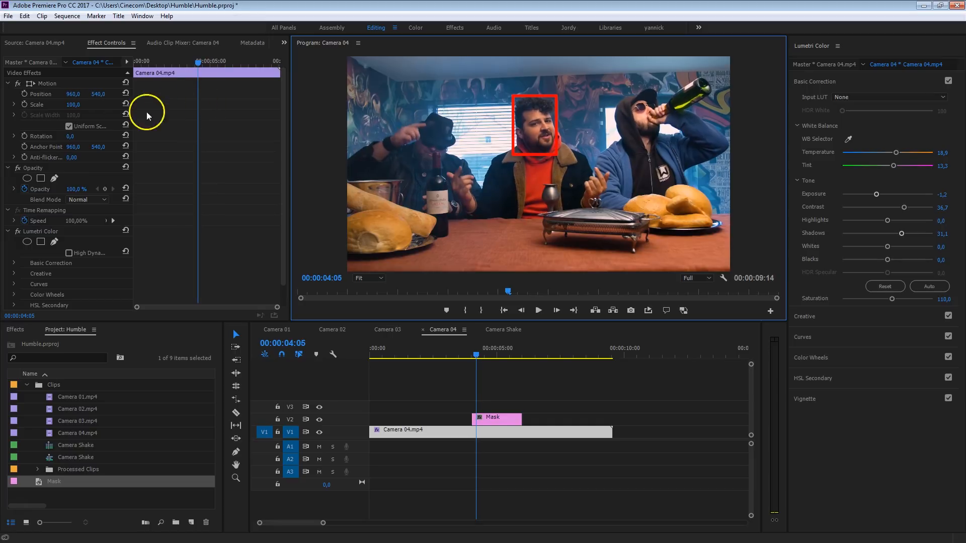
{"action": "left_click", "coordinate": [26, 93]}
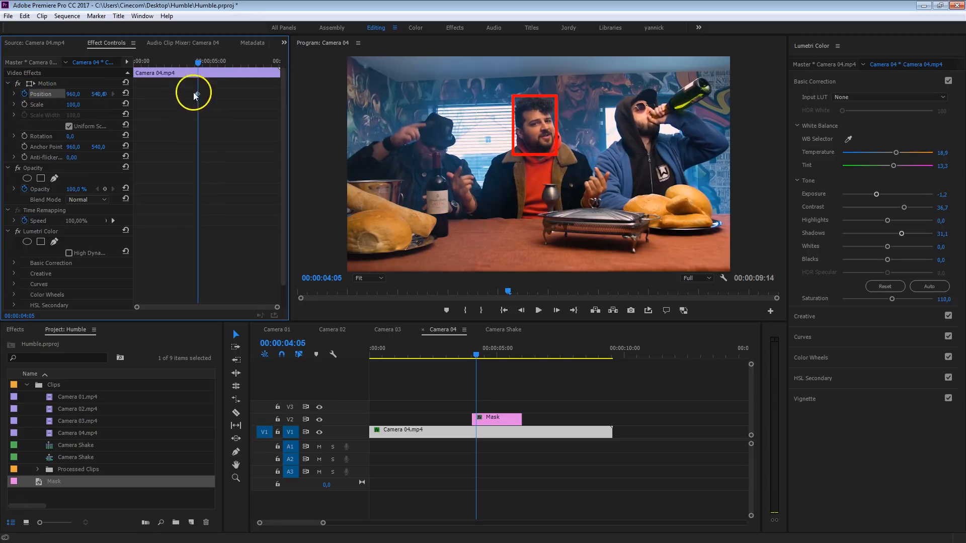
{"action": "key", "text": "Right"}
{"action": "key", "text": "Right"}
{"action": "key", "text": "Right"}
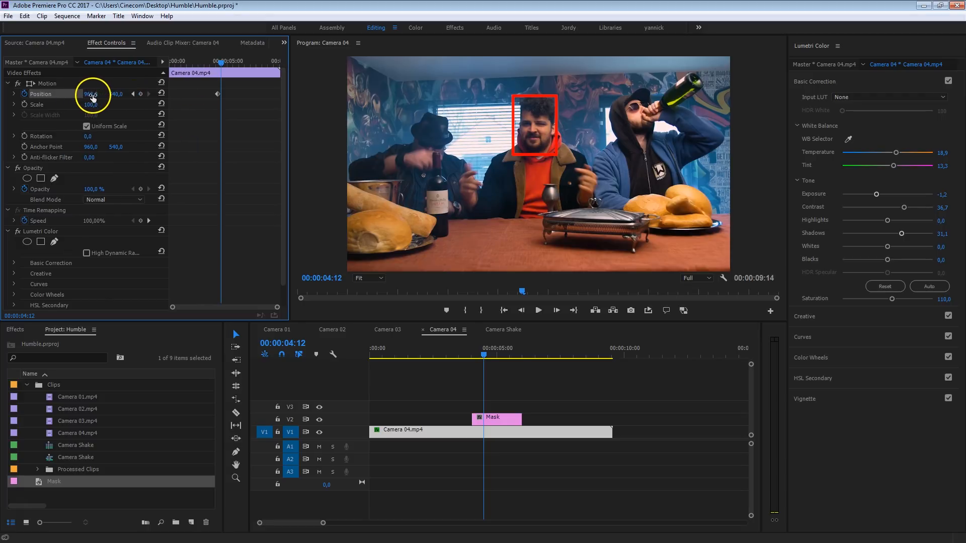
{"action": "mouse_move", "coordinate": [89, 95]}
{"action": "left_mouse_down"}
{"action": "mouse_move", "coordinate": [80, 95]}
{"action": "mouse_move", "coordinate": [131, 95]}
{"action": "left_mouse_up"}
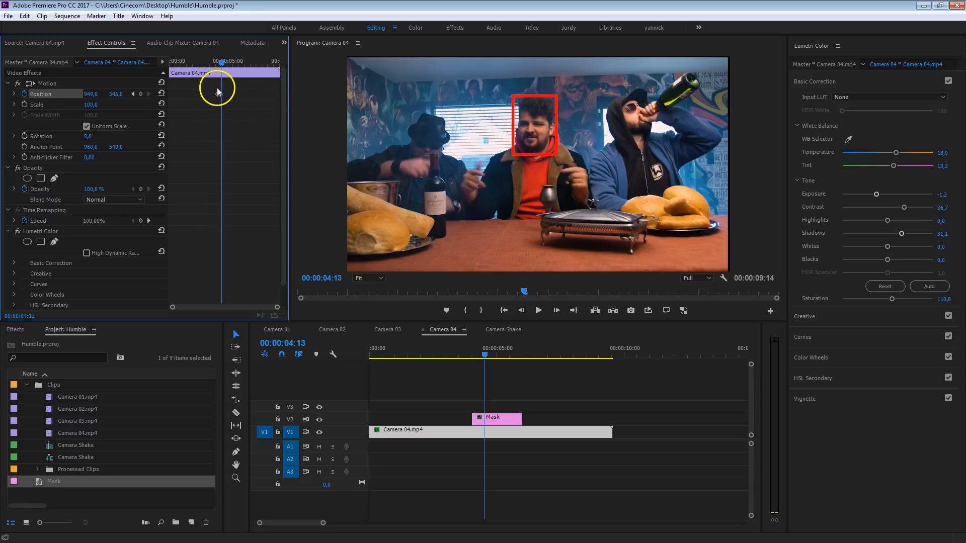
{"action": "key", "text": "Right"}
{"action": "key", "text": "Right"}
{"action": "key", "text": "Right"}
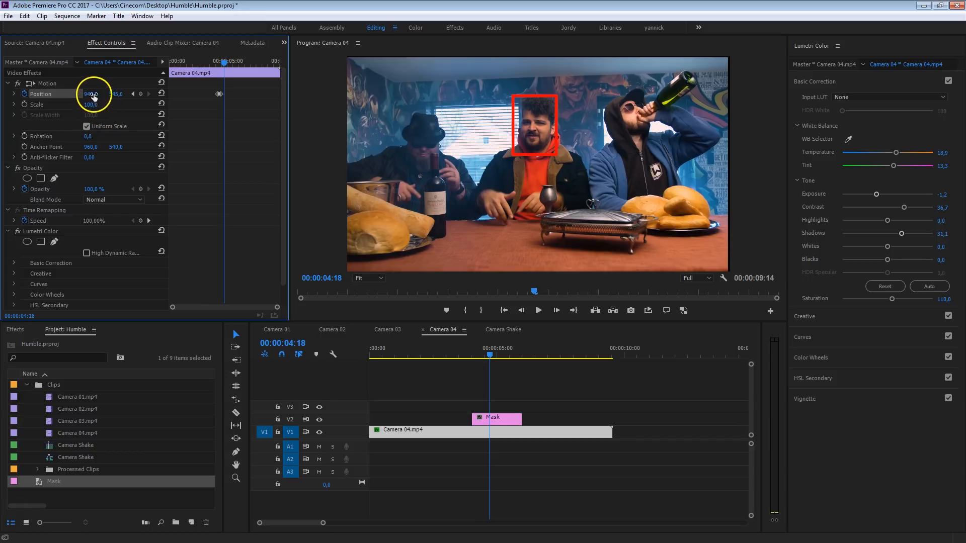
{"action": "left_click_drag", "start_coordinate": [93, 95], "coordinate": [87, 97]}
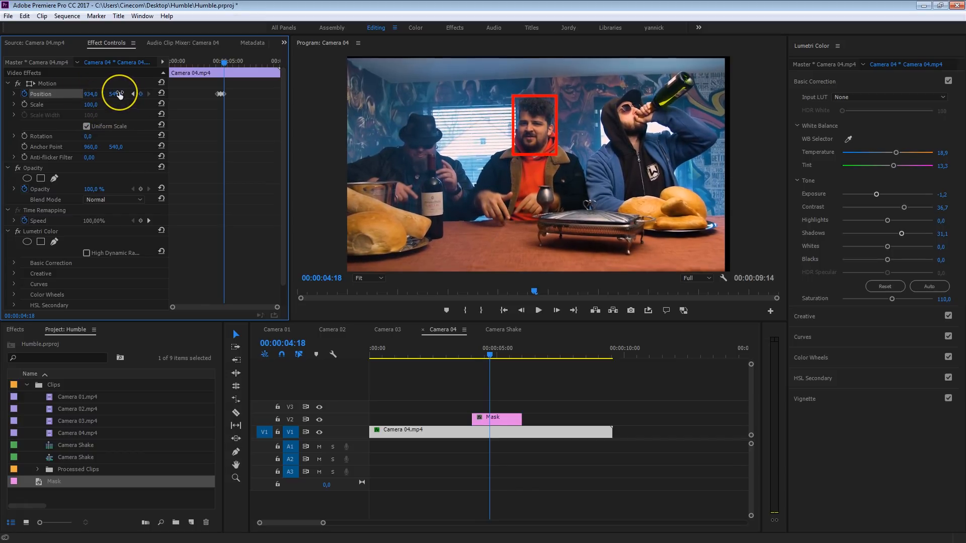
{"action": "key", "text": "Right"}
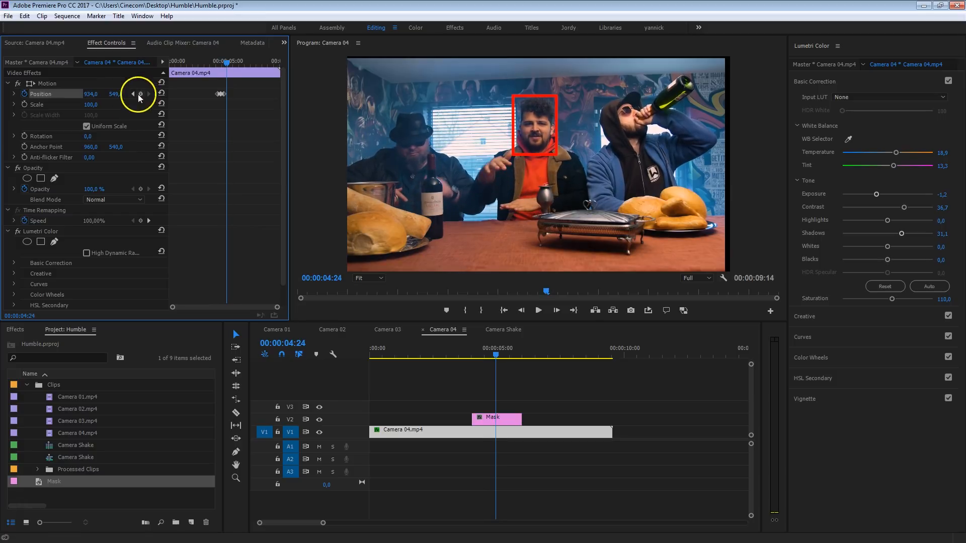
{"action": "key", "text": "Right"}
{"action": "key", "text": "Right"}
{"action": "key", "text": "Right"}
{"action": "mouse_move", "coordinate": [92, 94]}
{"action": "left_mouse_down"}
{"action": "mouse_move", "coordinate": [81, 96]}
{"action": "mouse_move", "coordinate": [109, 95]}
{"action": "left_mouse_up"}
- Keyframe the next frames' horizontal position, reverting one nudge back to 899
{"action": "key", "text": "Right"}
{"action": "key", "text": "Right"}
{"action": "key", "text": "Right"}
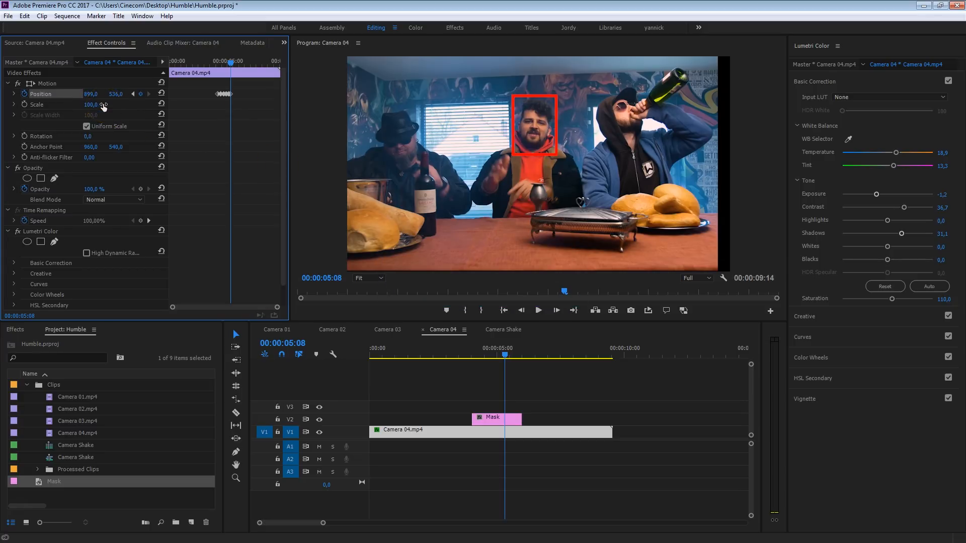
{"action": "left_click_drag", "start_coordinate": [91, 94], "coordinate": [101, 96]}
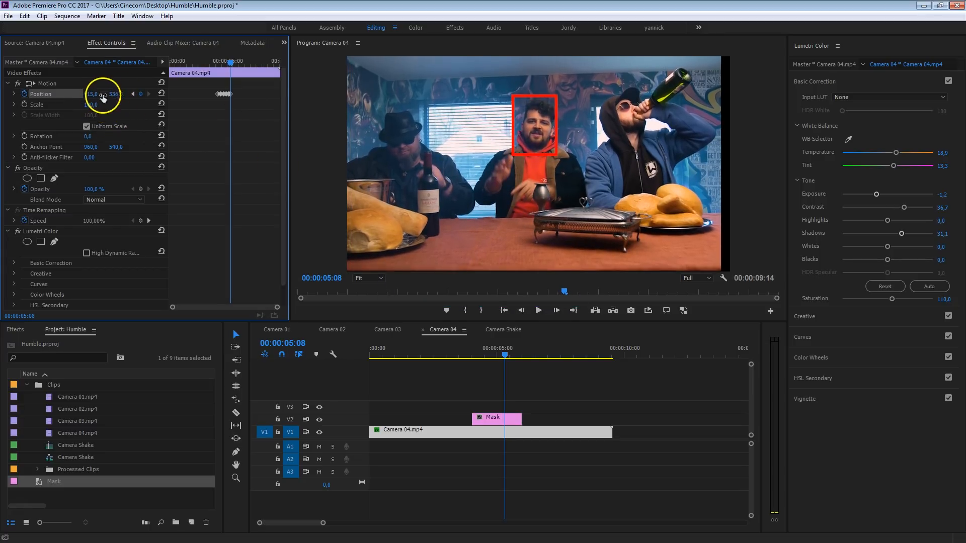
{"action": "key", "text": "ctrl+z"}
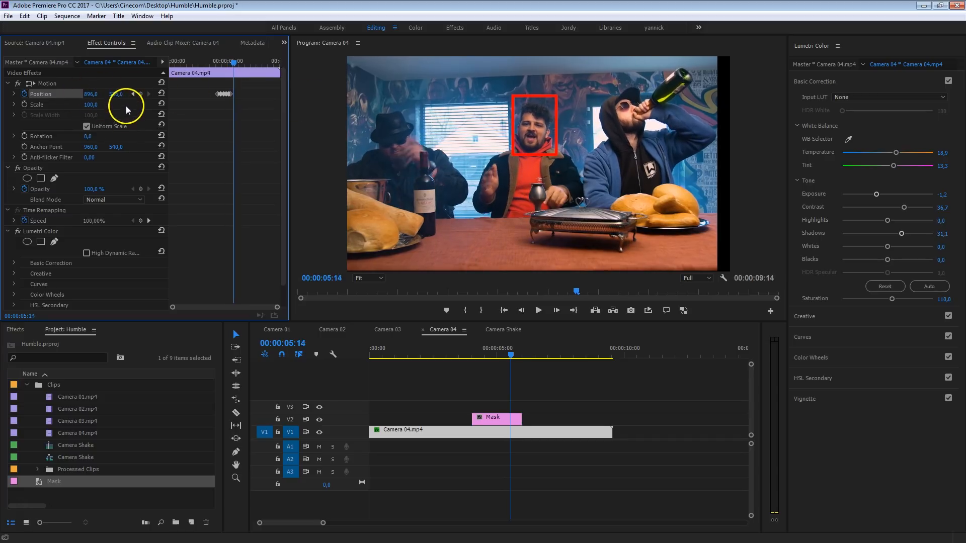
{"action": "key", "text": "Left"}
{"action": "key", "text": "Left"}
{"action": "key", "text": "Left"}
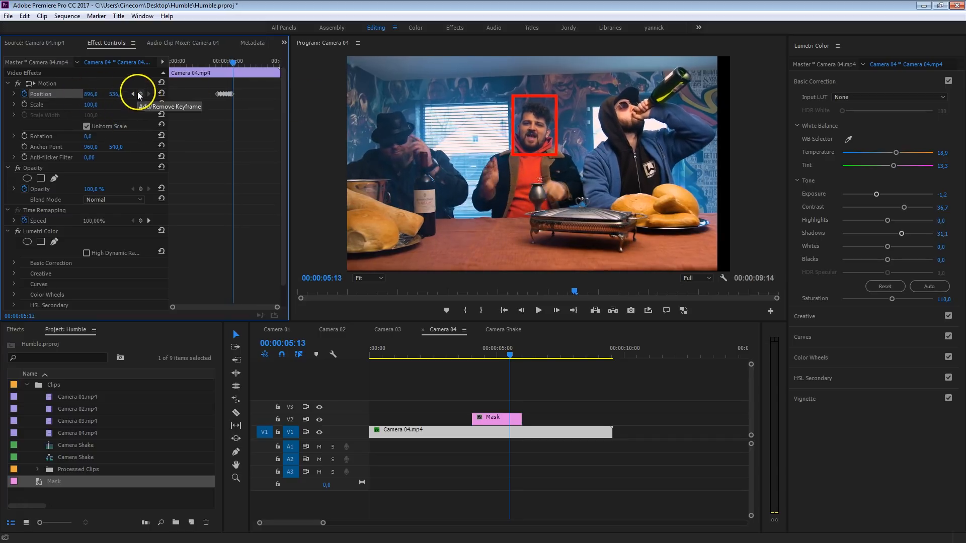
{"action": "key", "text": "Right"}
{"action": "key", "text": "Right"}
{"action": "key", "text": "Right"}
{"action": "left_click", "coordinate": [91, 94]}
{"action": "key", "text": "Right"}
{"action": "key", "text": "Right"}
{"action": "key", "text": "Right"}
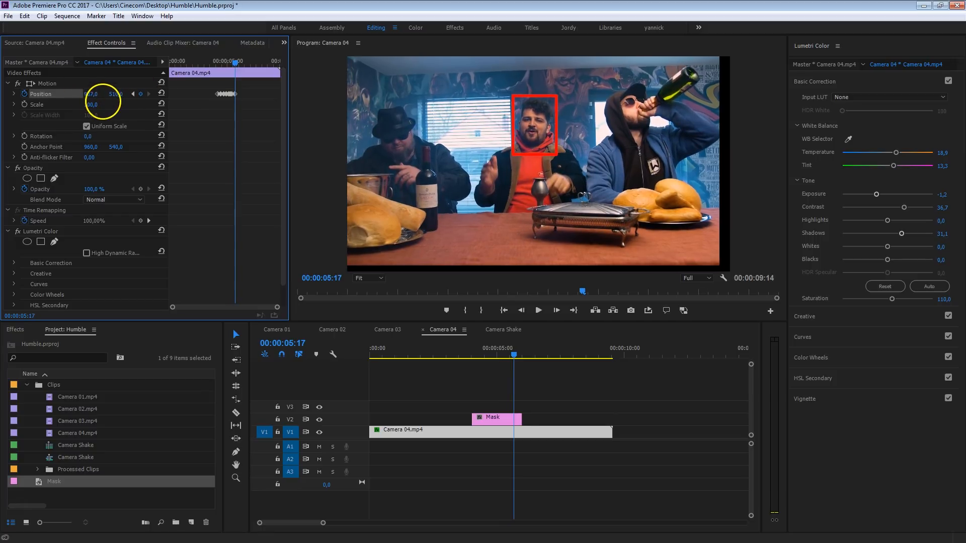
{"action": "left_click_drag", "start_coordinate": [90, 94], "coordinate": [105, 97]}
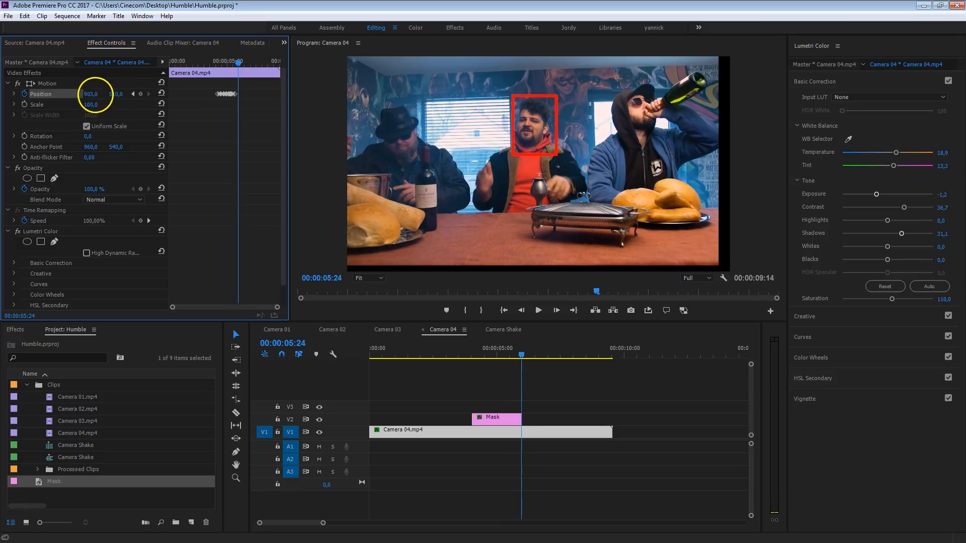
{"action": "key", "text": "Right"}
{"action": "key", "text": "Right"}
{"action": "key", "text": "Right"}
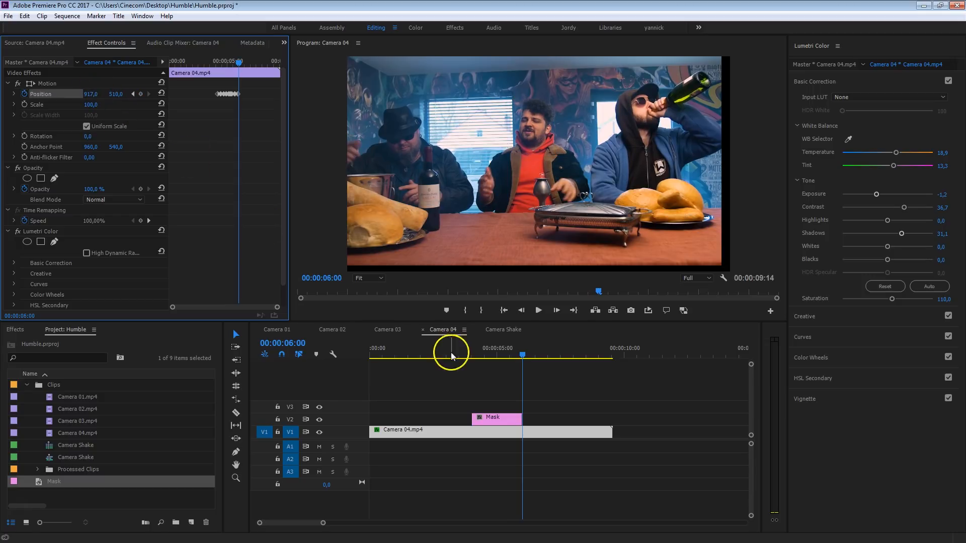
- Play back from the mask start to check the face tracking, then return there
{"action": "left_click", "coordinate": [472, 355]}
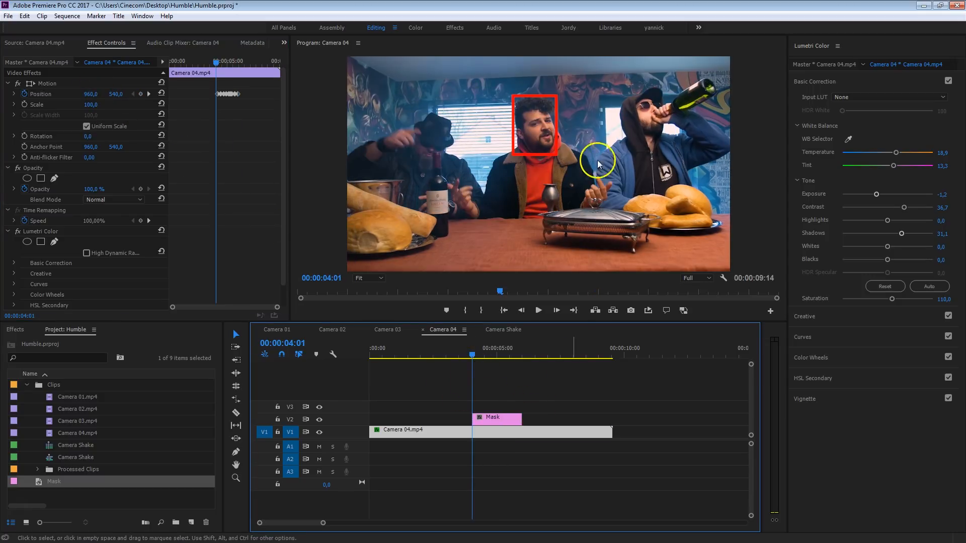
{"action": "key", "text": "space"}
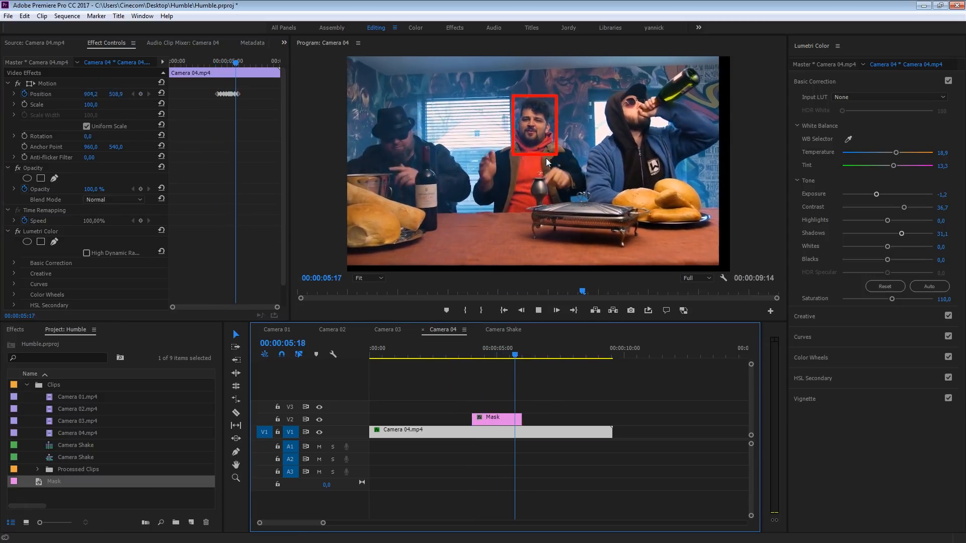
{"action": "key", "text": "space"}
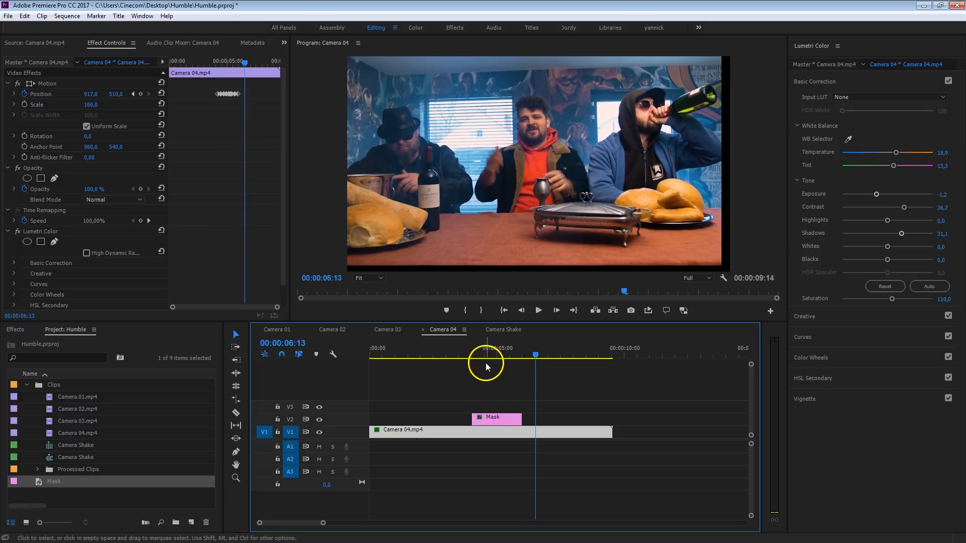
{"action": "left_click", "coordinate": [475, 353]}
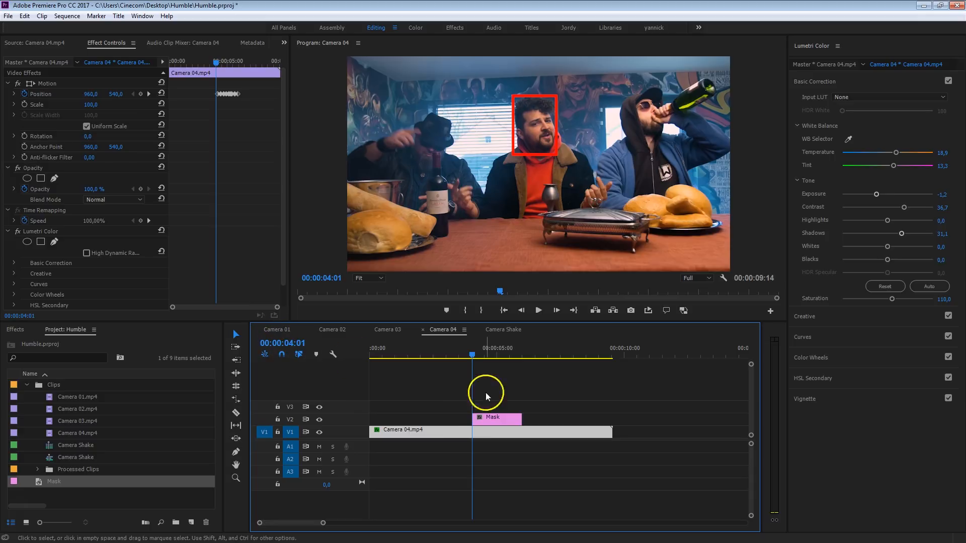
- Copy Camera 04's timecode 00:00:04:01 and paste it as Camera 03's playhead time
{"action": "left_click", "coordinate": [298, 343]}
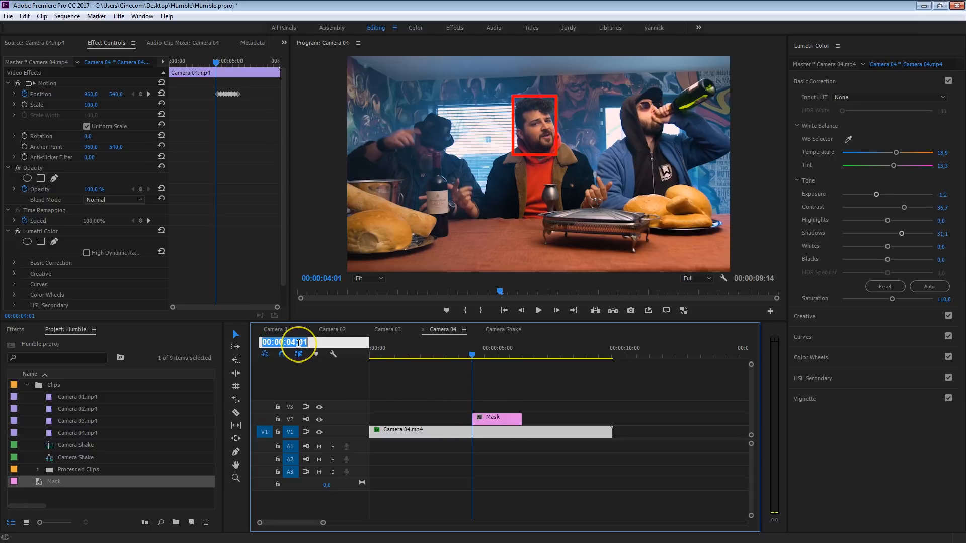
{"action": "key", "text": "ctrl+c"}
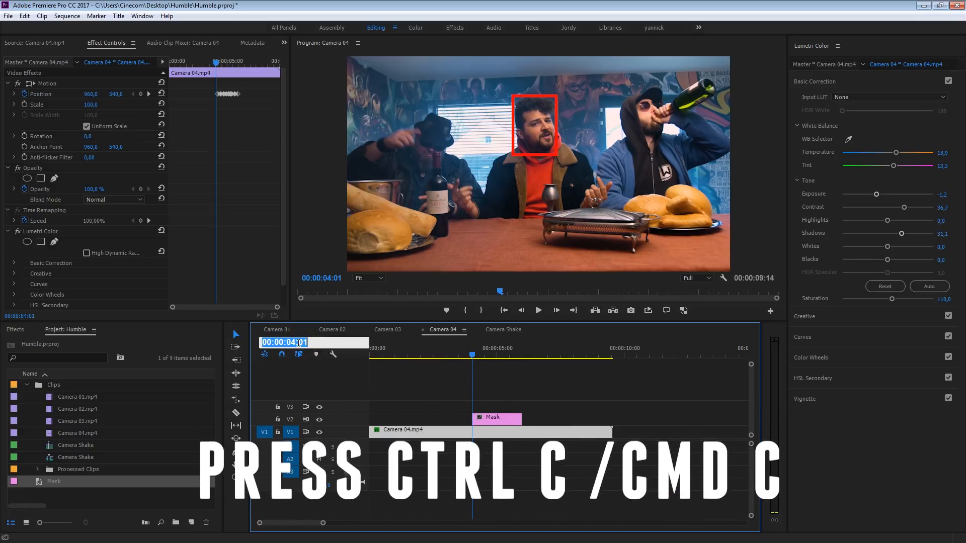
{"action": "left_click", "coordinate": [389, 338]}
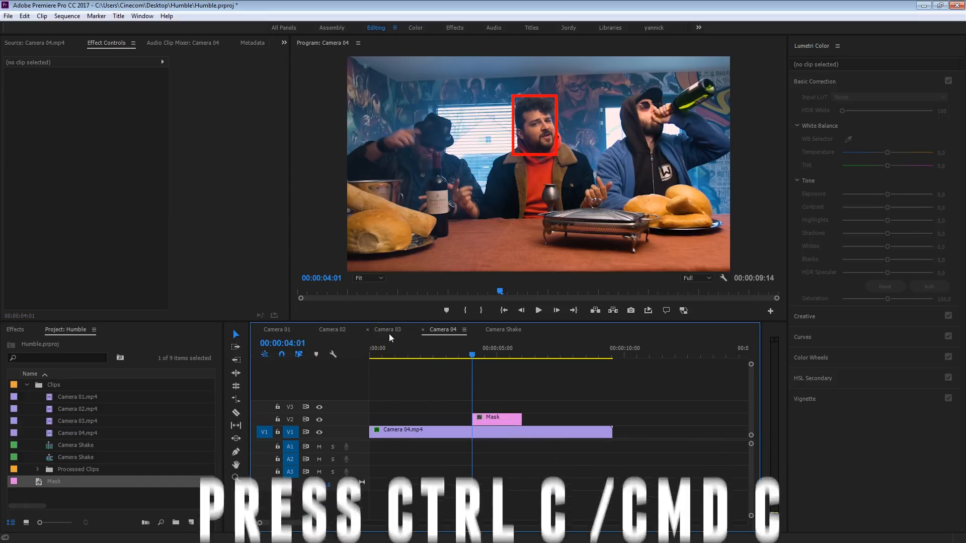
{"action": "left_click", "coordinate": [389, 334]}
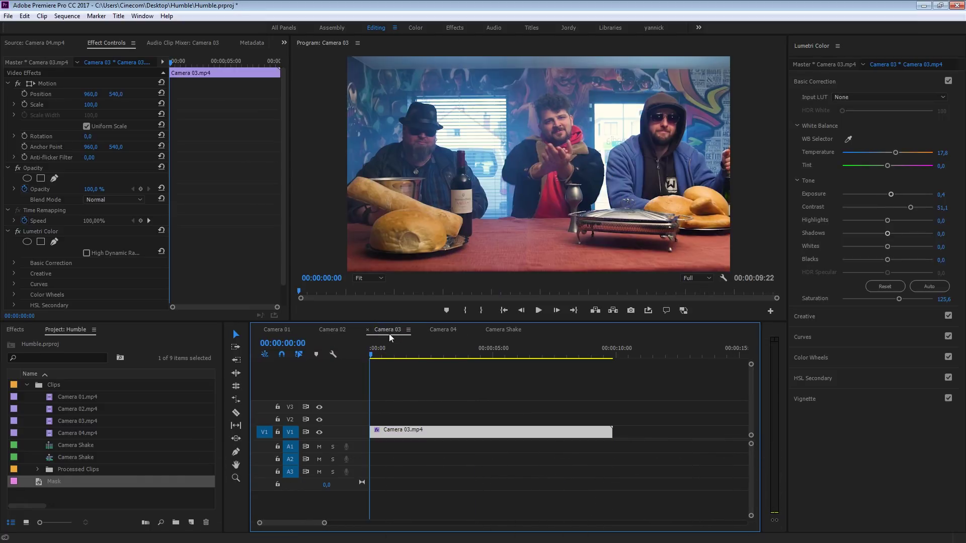
{"action": "left_click", "coordinate": [282, 344]}
{"action": "key", "text": "ctrl+v"}
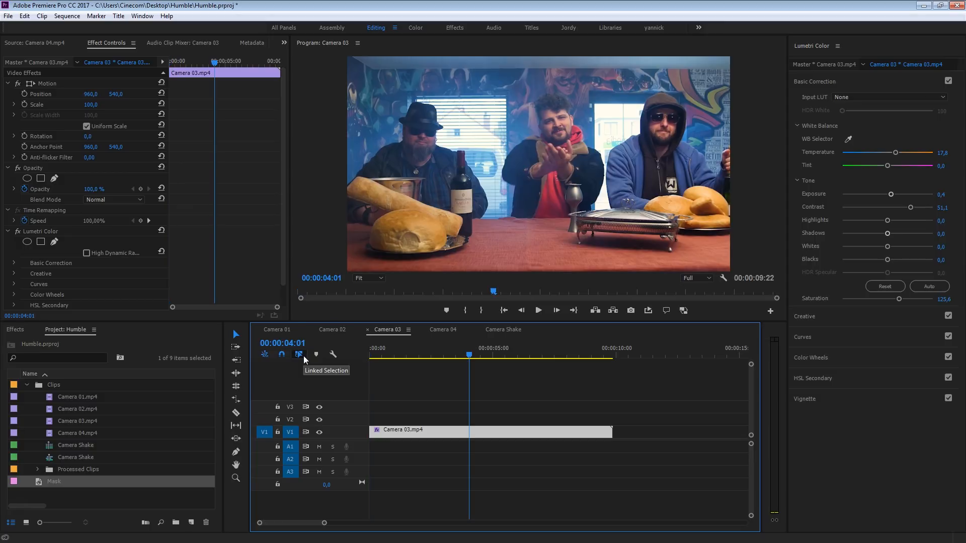
- Set the Camera 02 and Camera 01 playheads to 00:00:04:01 as well
{"action": "left_click", "coordinate": [332, 329]}
{"action": "left_click", "coordinate": [283, 343]}
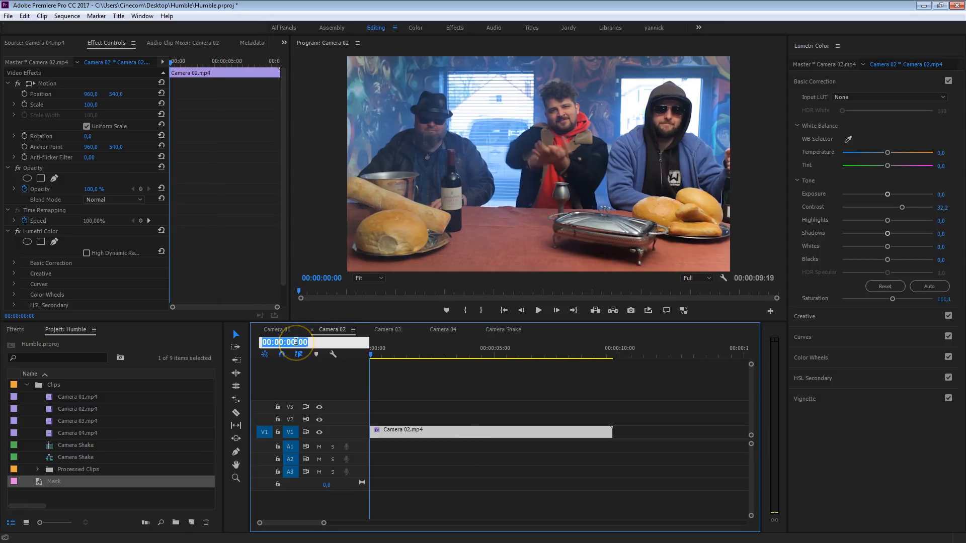
{"action": "key", "text": "Return"}
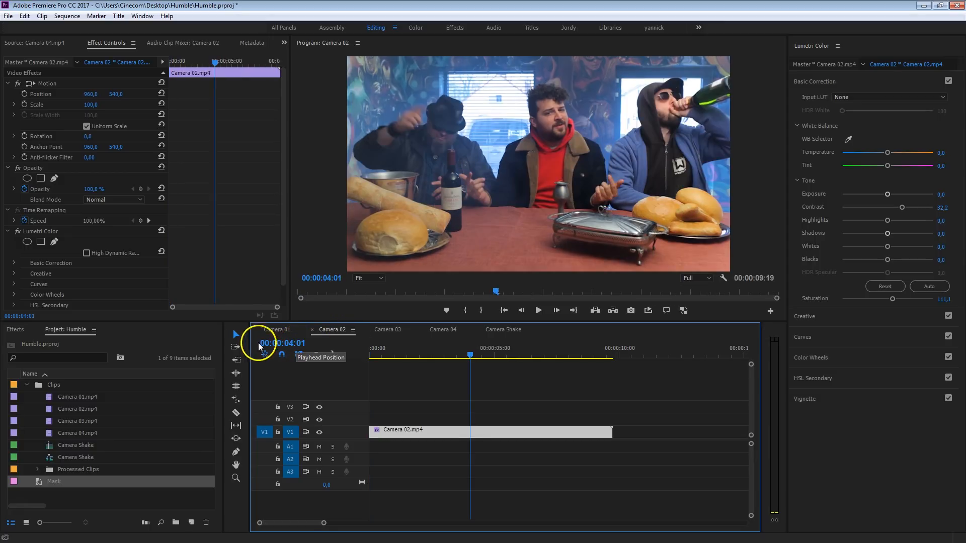
{"action": "left_click", "coordinate": [276, 329]}
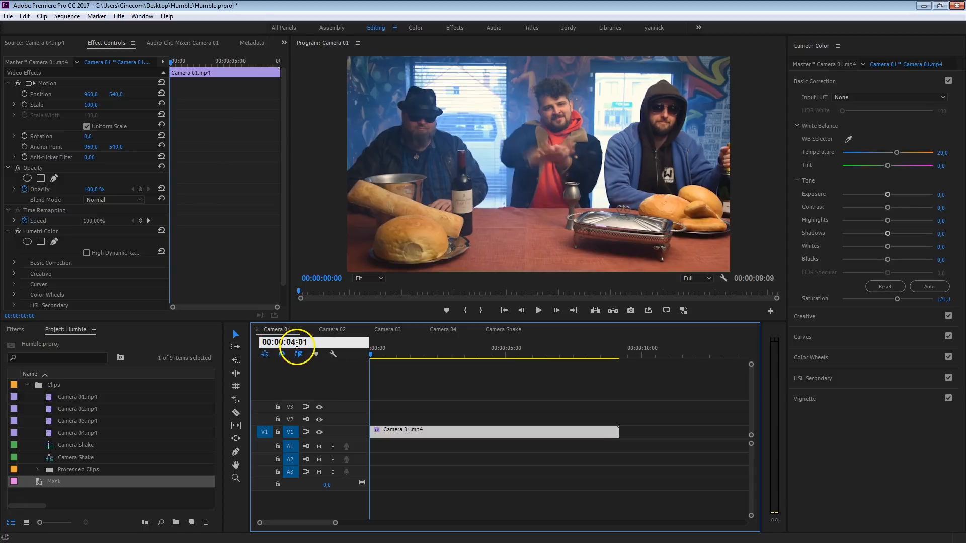
{"action": "key", "text": "Return"}
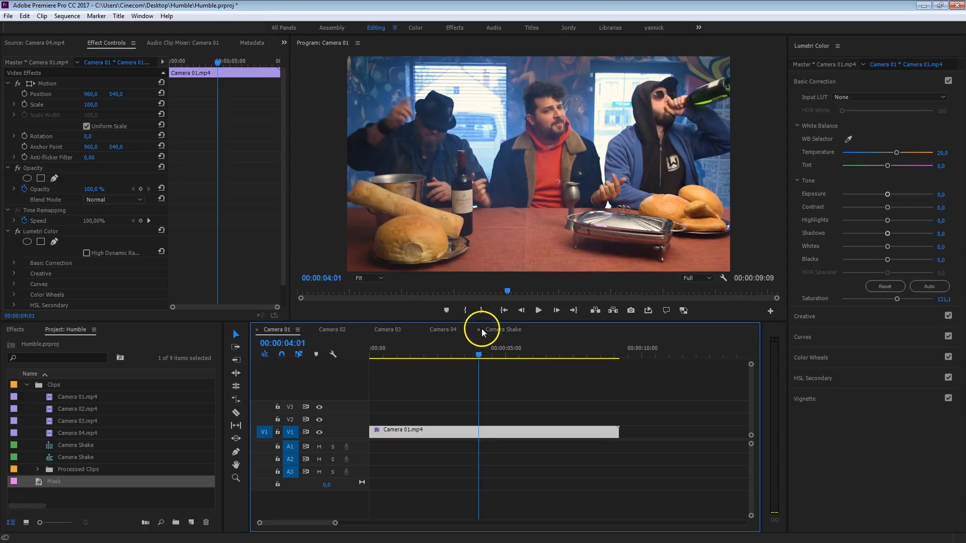
- Copy the Mask clip from Camera 04 and paste it onto V2 in the Camera 03 sequence
{"action": "left_click", "coordinate": [437, 329]}
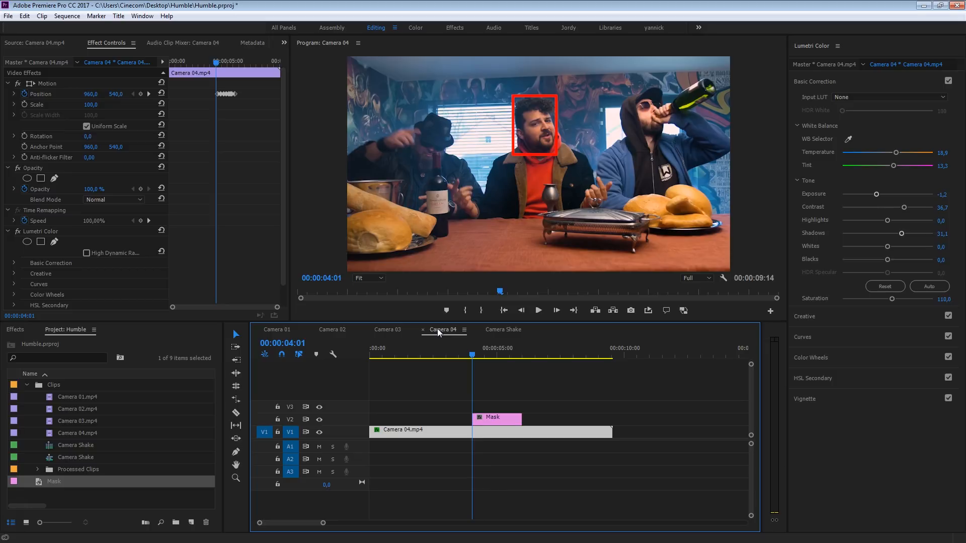
{"action": "left_click", "coordinate": [496, 416]}
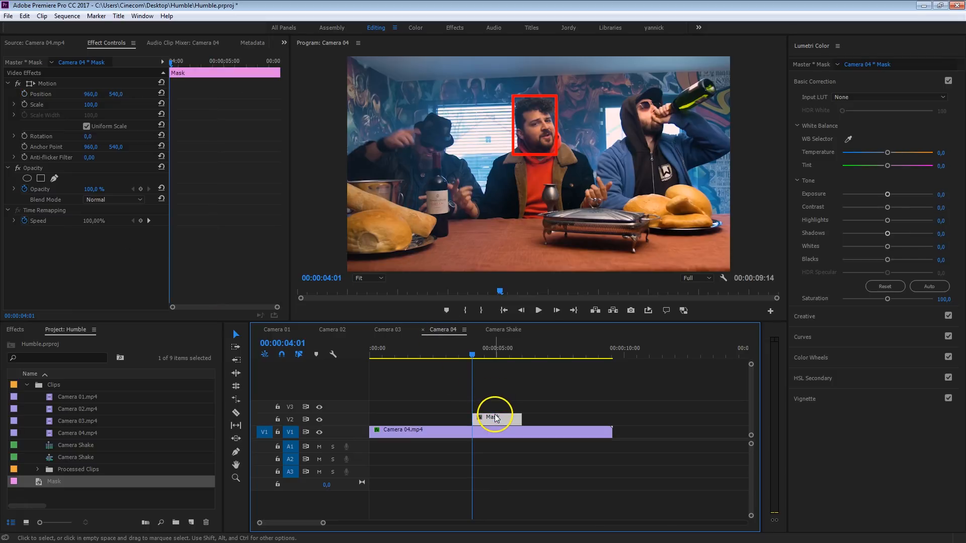
{"action": "key", "text": "ctrl+c"}
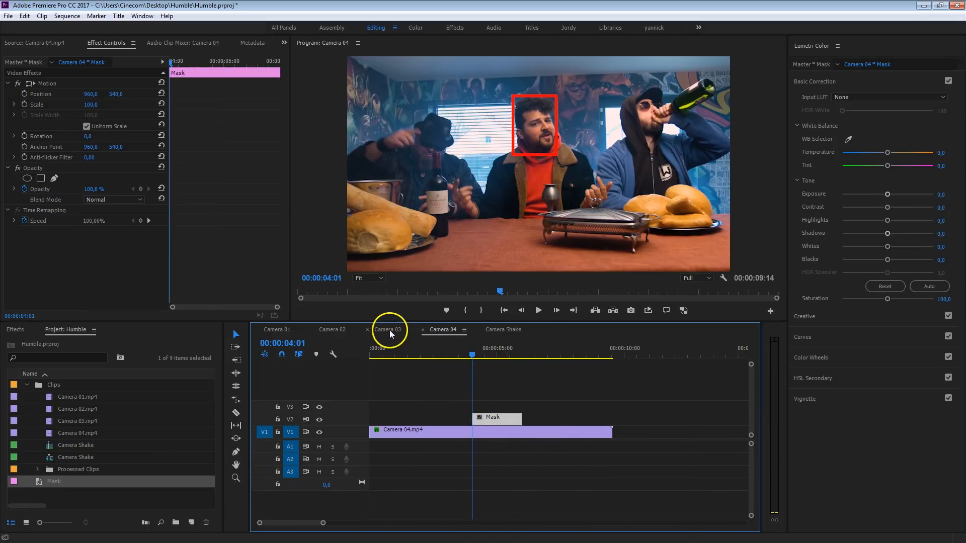
{"action": "left_click", "coordinate": [389, 330]}
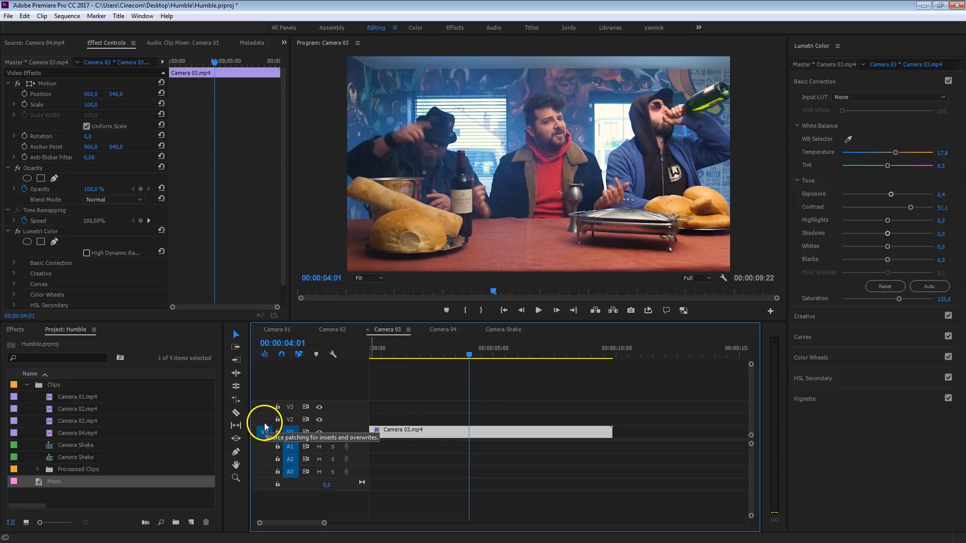
{"action": "left_click_drag", "start_coordinate": [265, 431], "coordinate": [263, 419]}
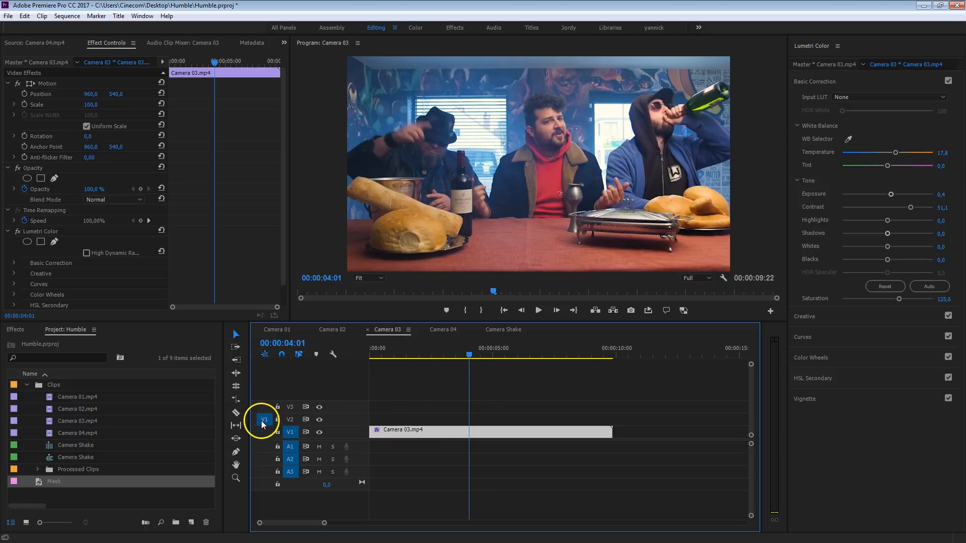
{"action": "left_click", "coordinate": [292, 419]}
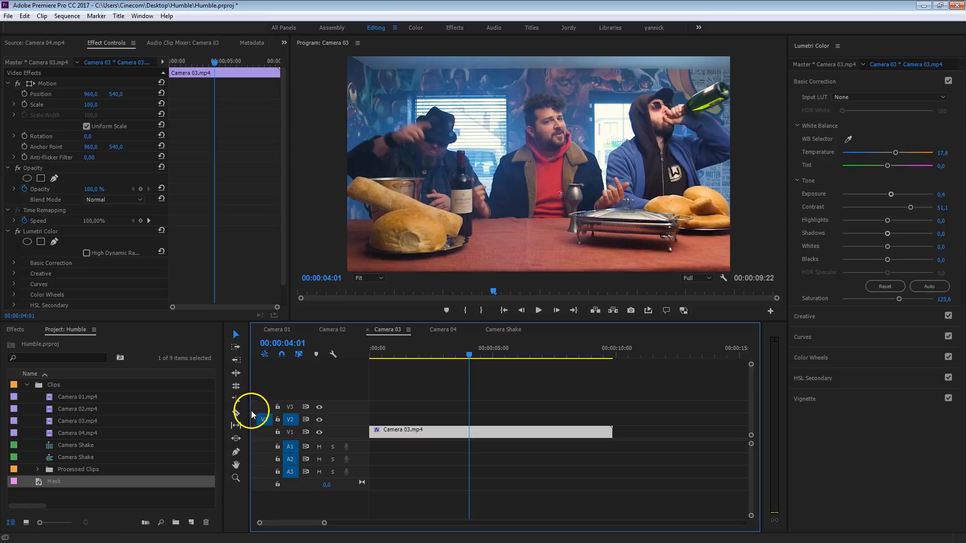
{"action": "key", "text": "."}
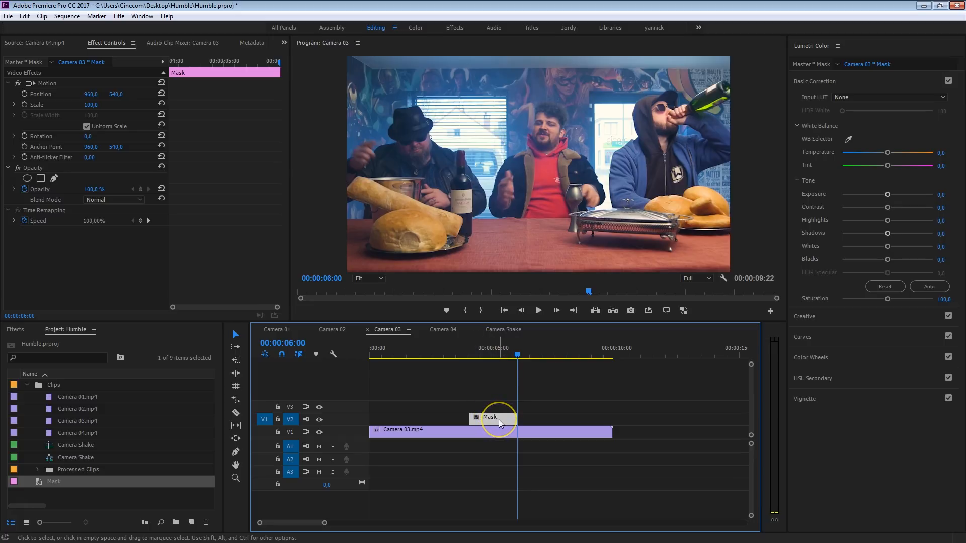
- Paste the Mask clip onto V2 in the Camera 02 and Camera 01 sequences too
{"action": "left_click", "coordinate": [442, 329]}
{"action": "left_click", "coordinate": [387, 329]}
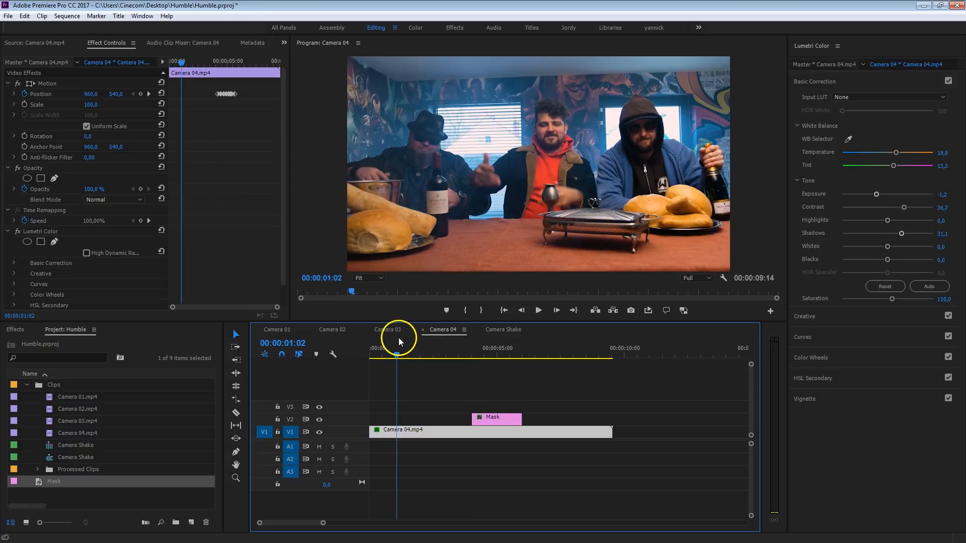
{"action": "left_click", "coordinate": [334, 329]}
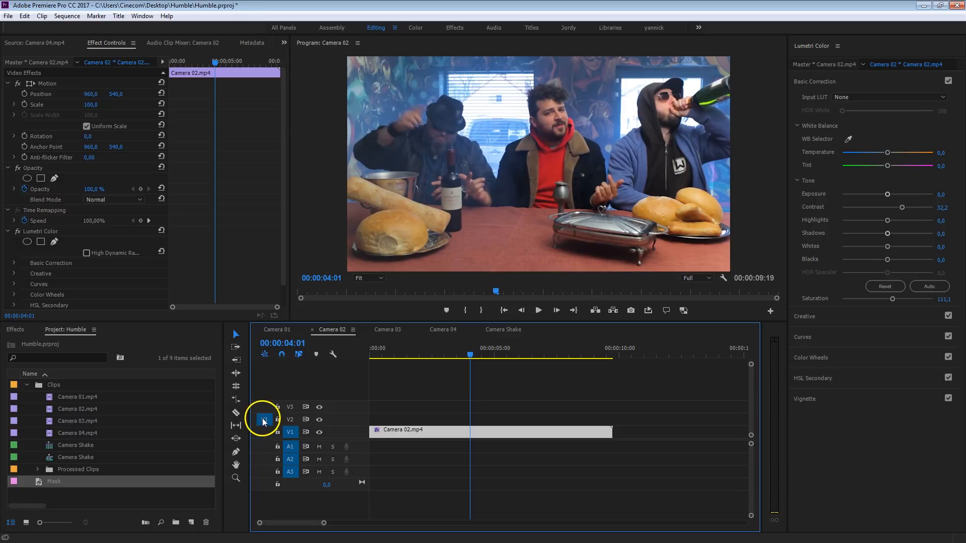
{"action": "left_click", "coordinate": [263, 418]}
{"action": "left_click", "coordinate": [295, 421]}
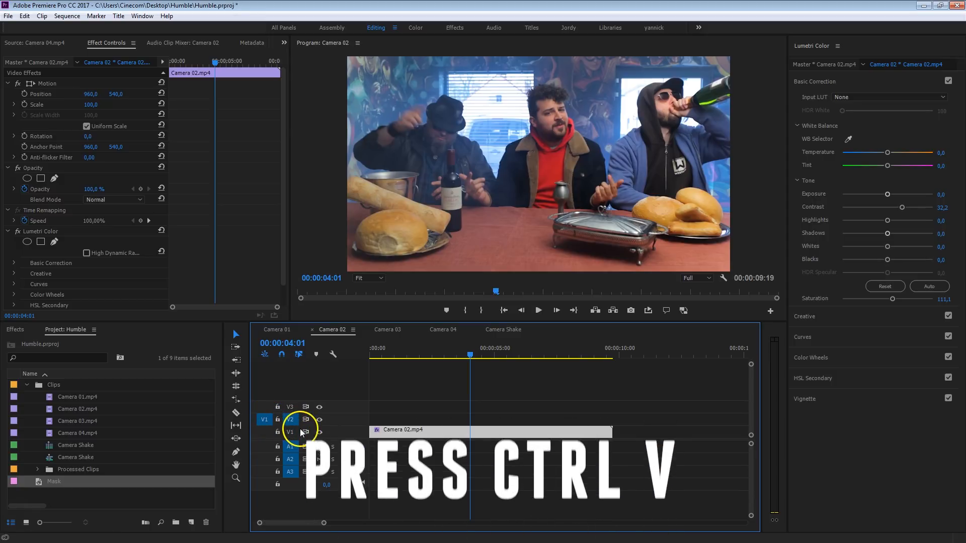
{"action": "key", "text": "ctrl+v"}
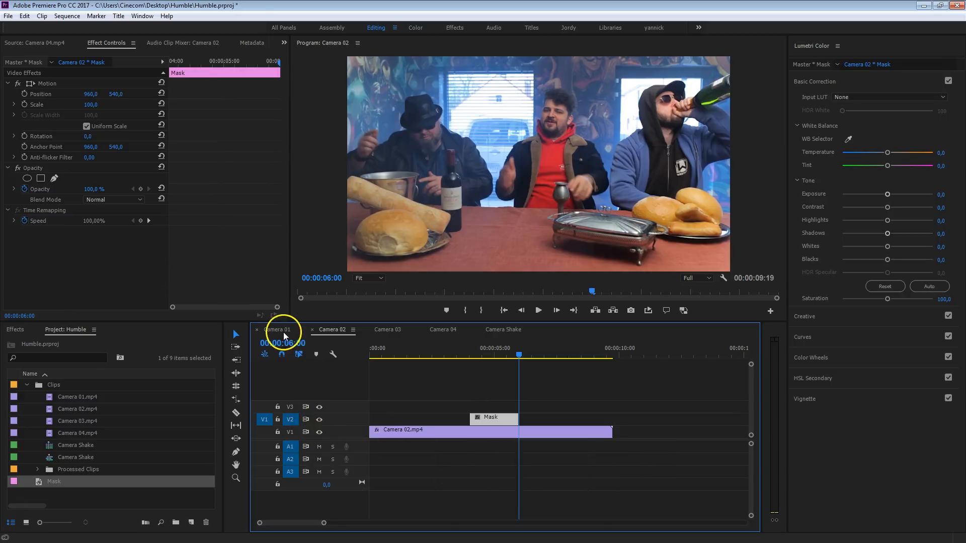
{"action": "left_click", "coordinate": [277, 328]}
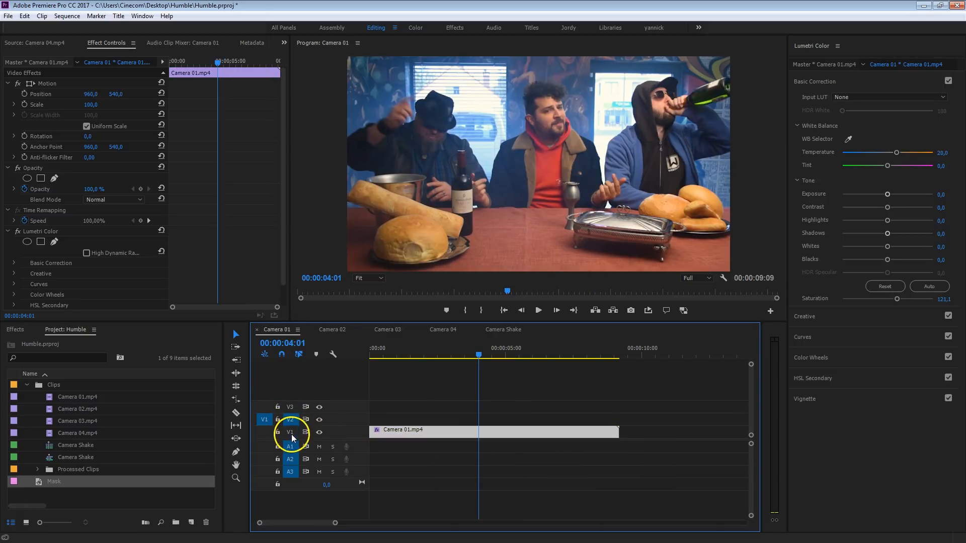
{"action": "key", "text": "ctrl+v"}
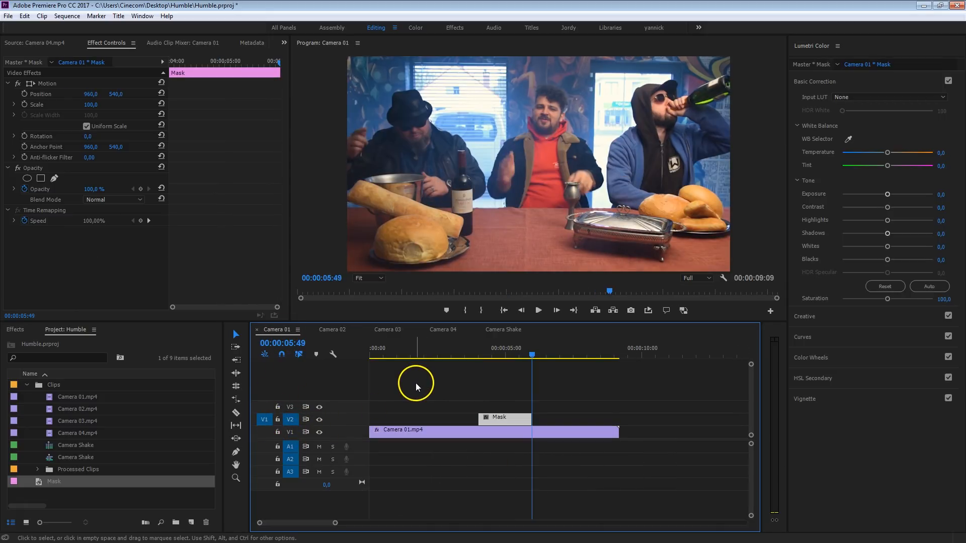
{"action": "left_click", "coordinate": [387, 329]}
- Shift and scale Camera 03 down to about 95%, comparing framing against Camera 04
{"action": "left_click", "coordinate": [469, 351]}
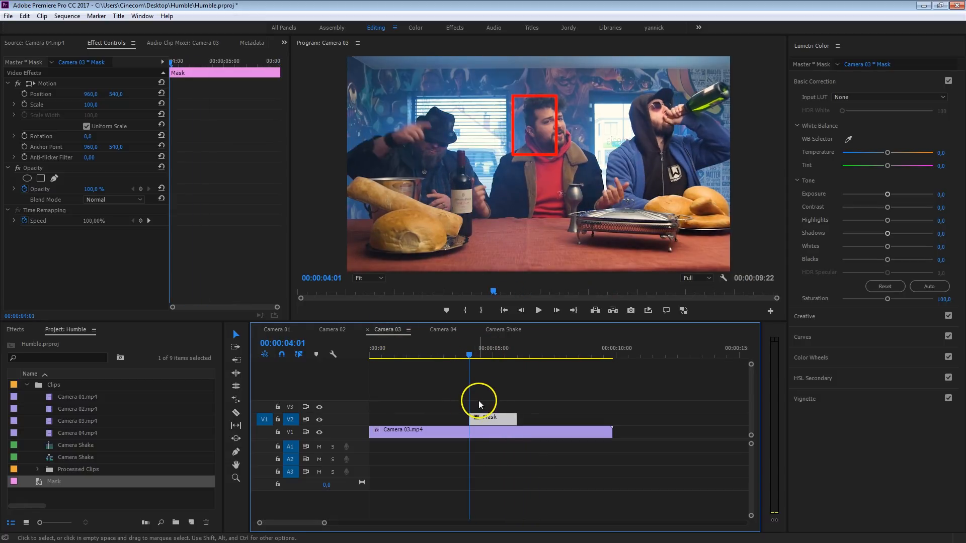
{"action": "left_click", "coordinate": [467, 433]}
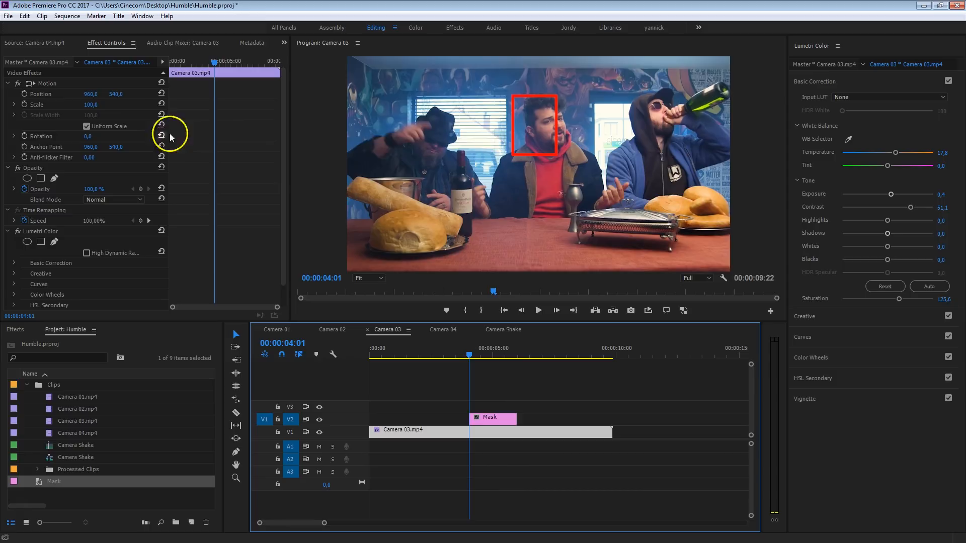
{"action": "mouse_move", "coordinate": [95, 96]}
{"action": "left_mouse_down"}
{"action": "mouse_move", "coordinate": [79, 96]}
{"action": "mouse_move", "coordinate": [94, 93]}
{"action": "left_mouse_up"}
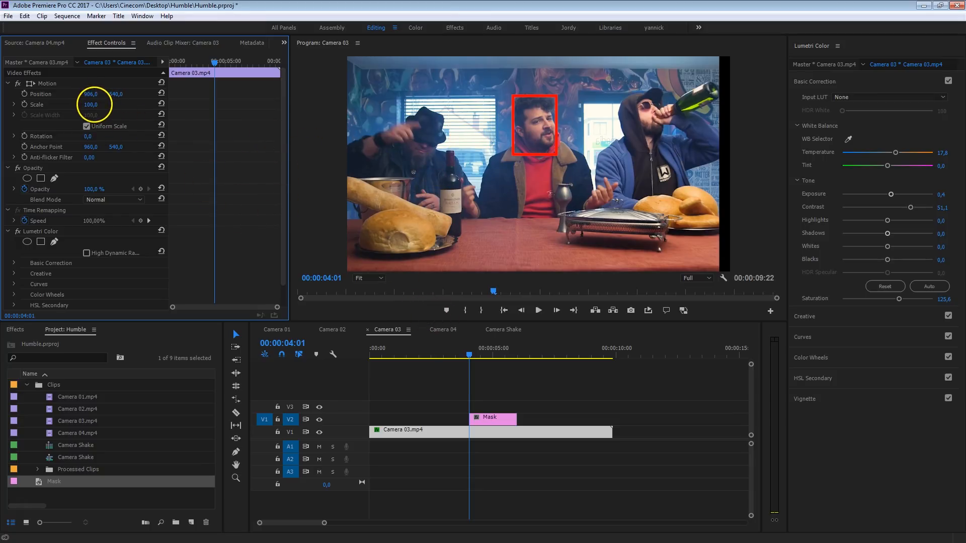
{"action": "left_click_drag", "start_coordinate": [92, 104], "coordinate": [72, 106]}
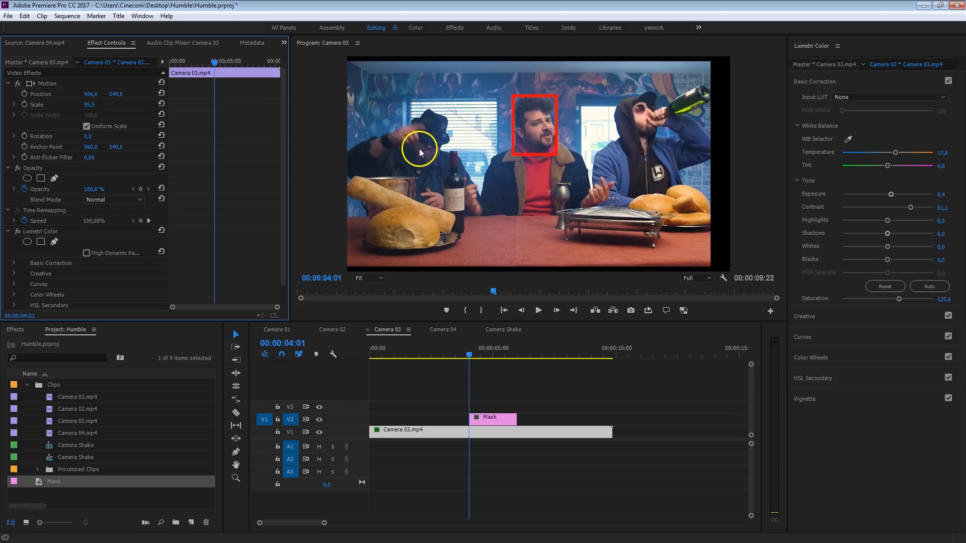
{"action": "left_click", "coordinate": [442, 330]}
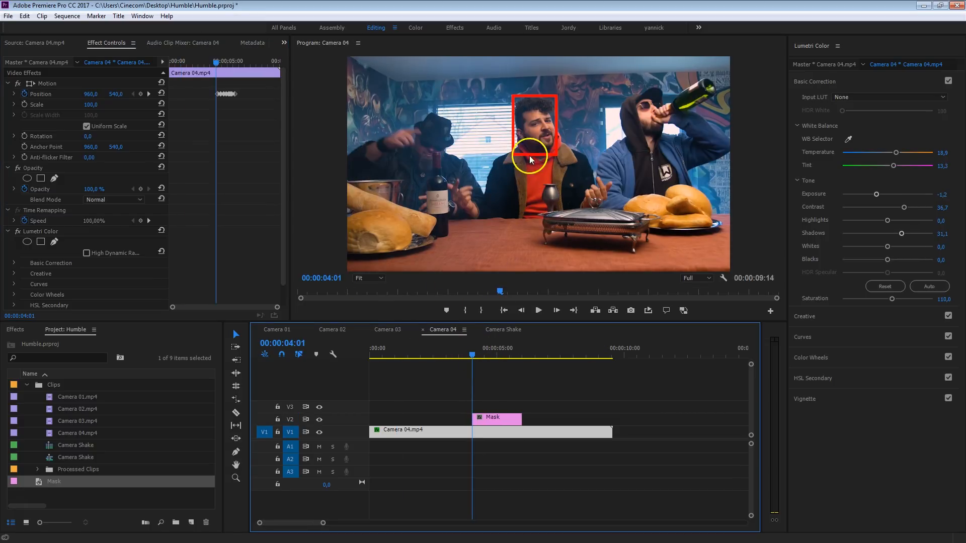
{"action": "left_click", "coordinate": [390, 332]}
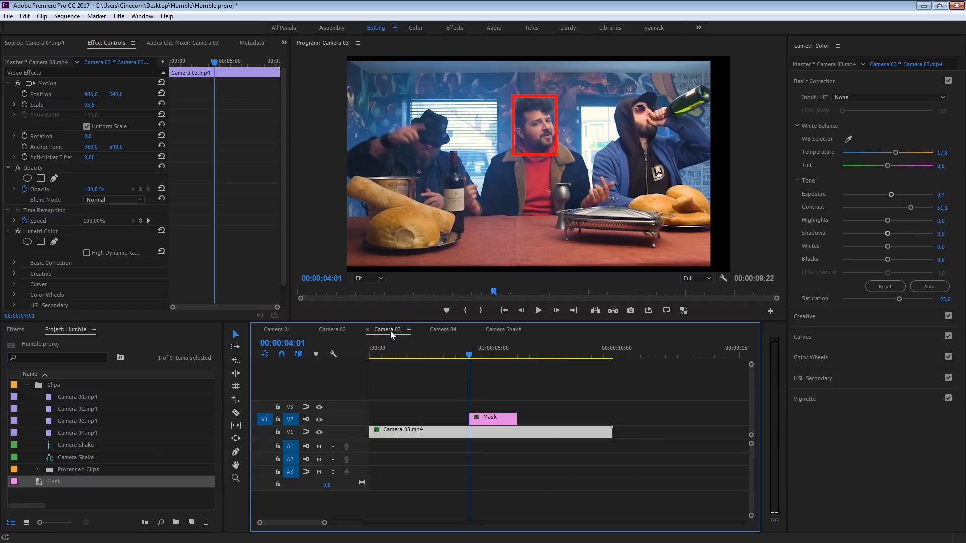
- Fine-tune Camera 03's scale and horizontal position against the Camera 04 framing
{"action": "left_click_drag", "start_coordinate": [89, 105], "coordinate": [89, 112]}
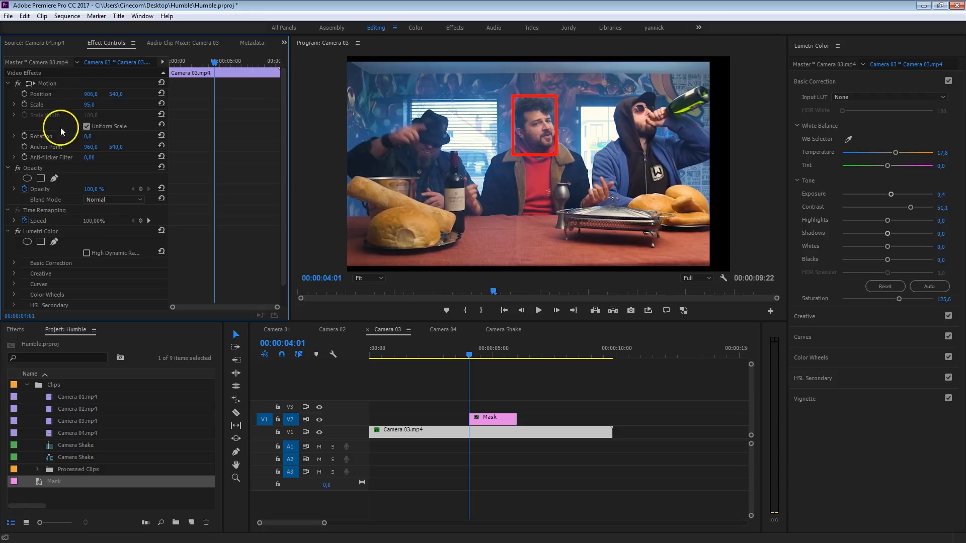
{"action": "left_click", "coordinate": [91, 94]}
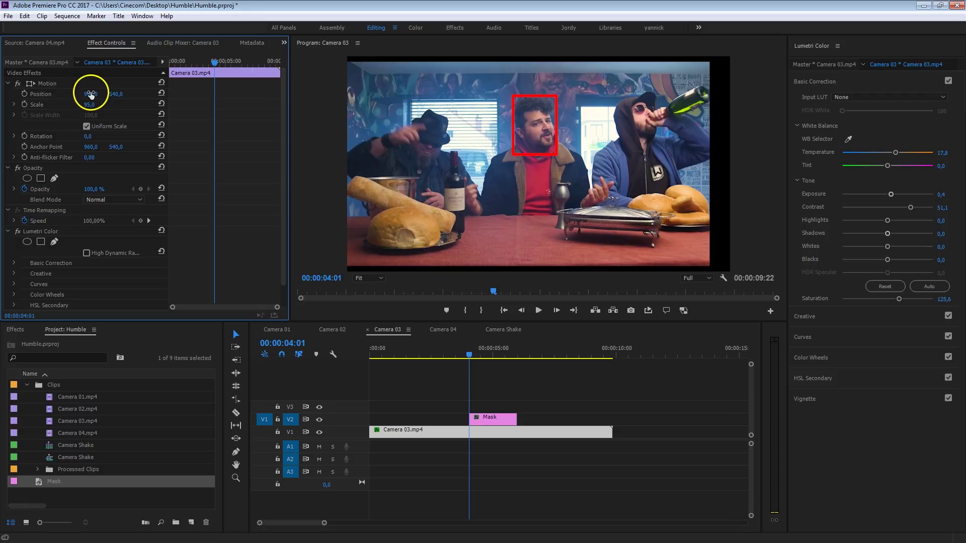
{"action": "left_click", "coordinate": [442, 331]}
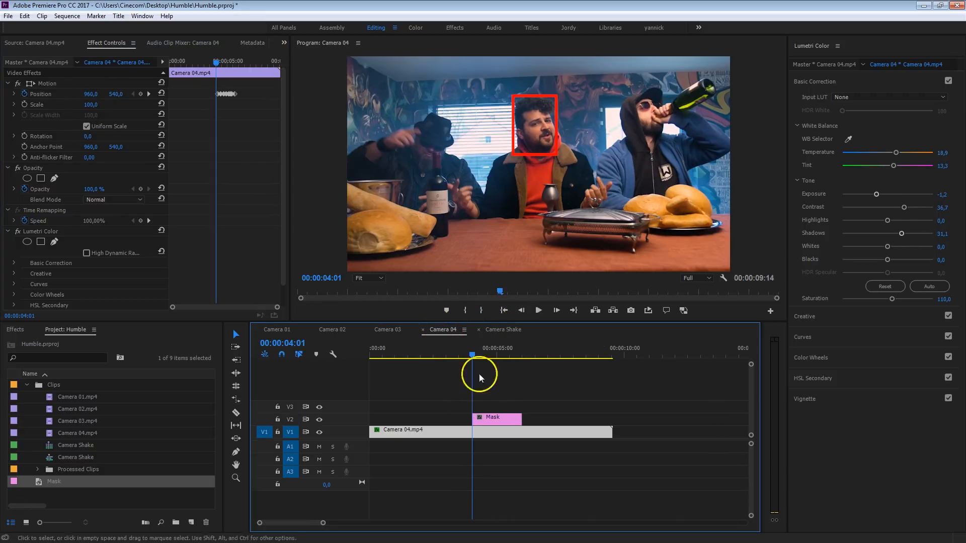
{"action": "left_click", "coordinate": [390, 329]}
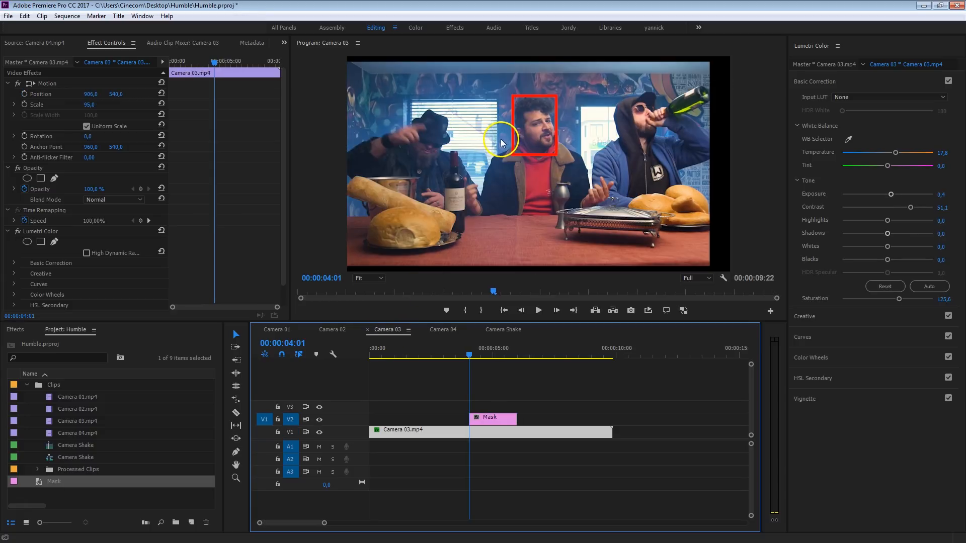
- Enable Position keyframing on Camera 03 and review Camera 02 and 03 playback
{"action": "left_click", "coordinate": [25, 95]}
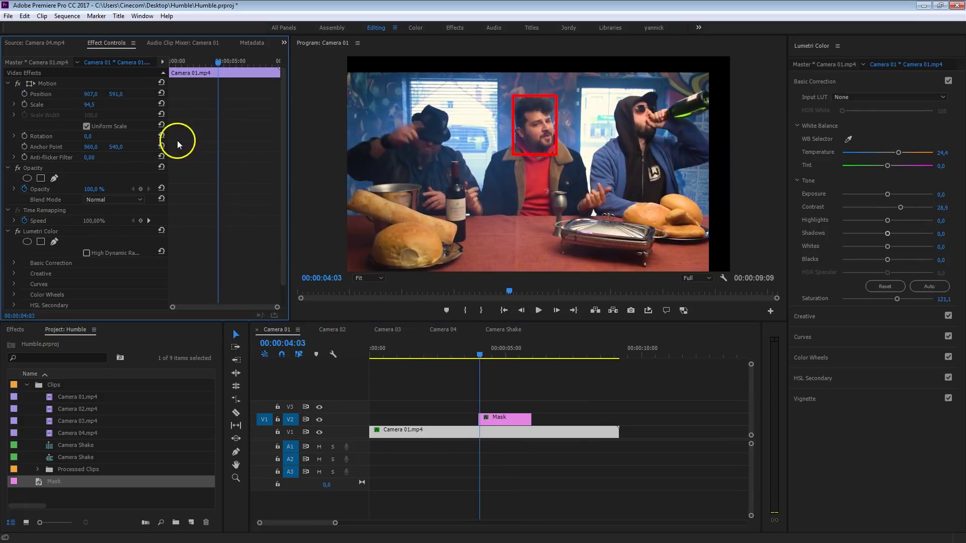
{"action": "key", "text": "space"}
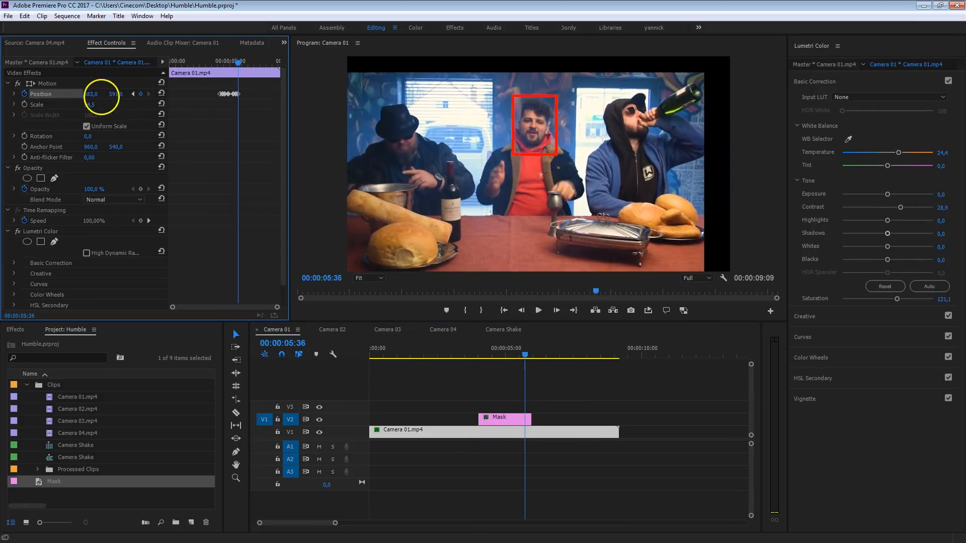
{"action": "left_click", "coordinate": [340, 335]}
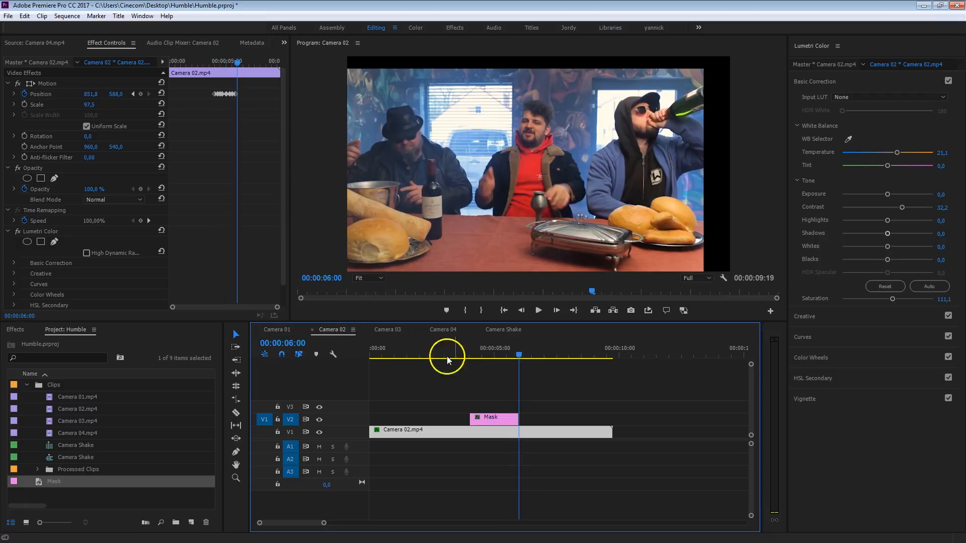
{"action": "left_click_drag", "start_coordinate": [447, 353], "coordinate": [512, 357]}
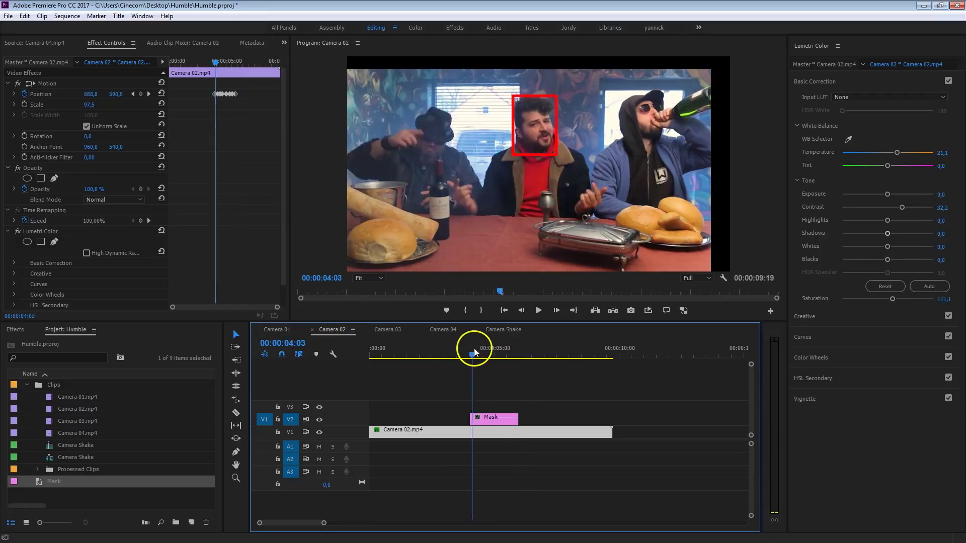
{"action": "left_click", "coordinate": [387, 329]}
{"action": "left_click_drag", "start_coordinate": [454, 353], "coordinate": [489, 359]}
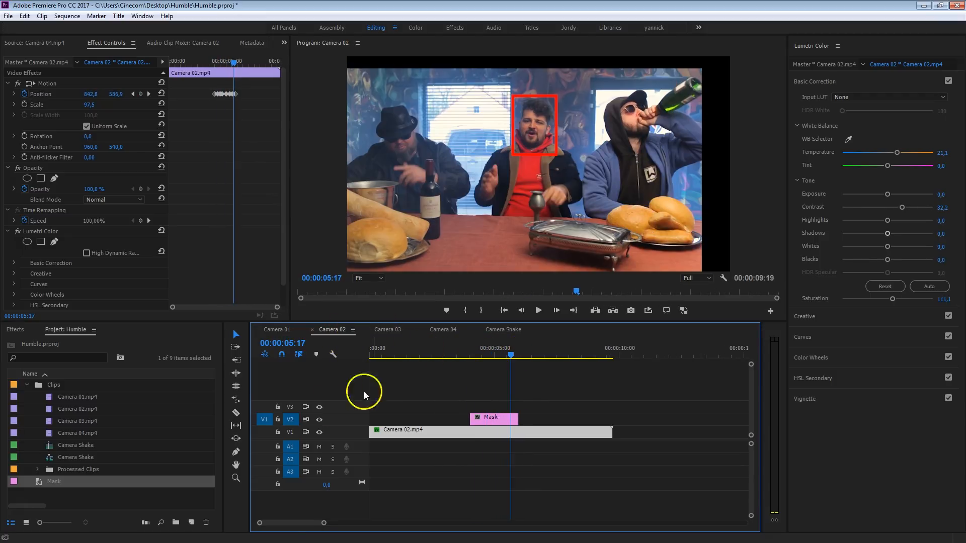
- Check Camera 01, then hide the V2 Mask track in the Camera 04 sequence
{"action": "left_click", "coordinate": [281, 329]}
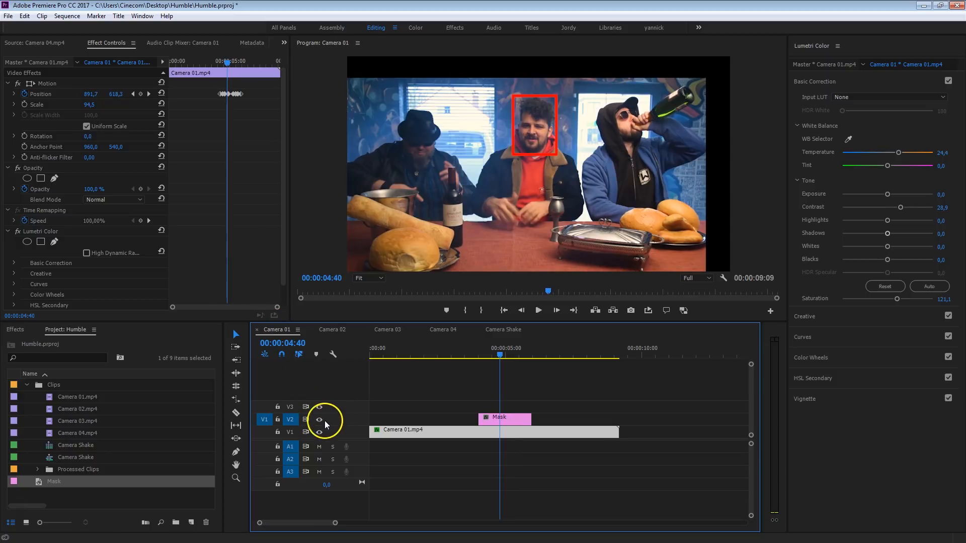
{"action": "left_click", "coordinate": [439, 328]}
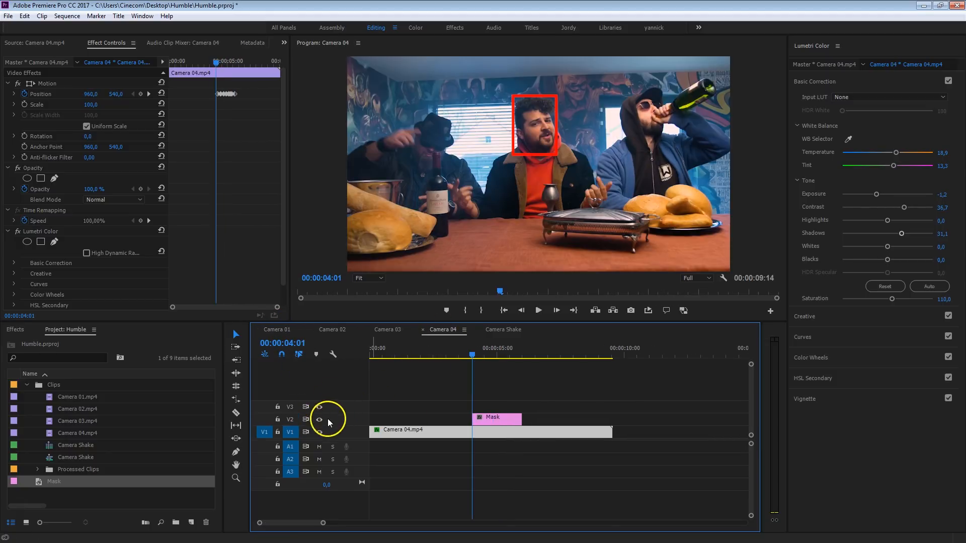
{"action": "left_click", "coordinate": [319, 420]}
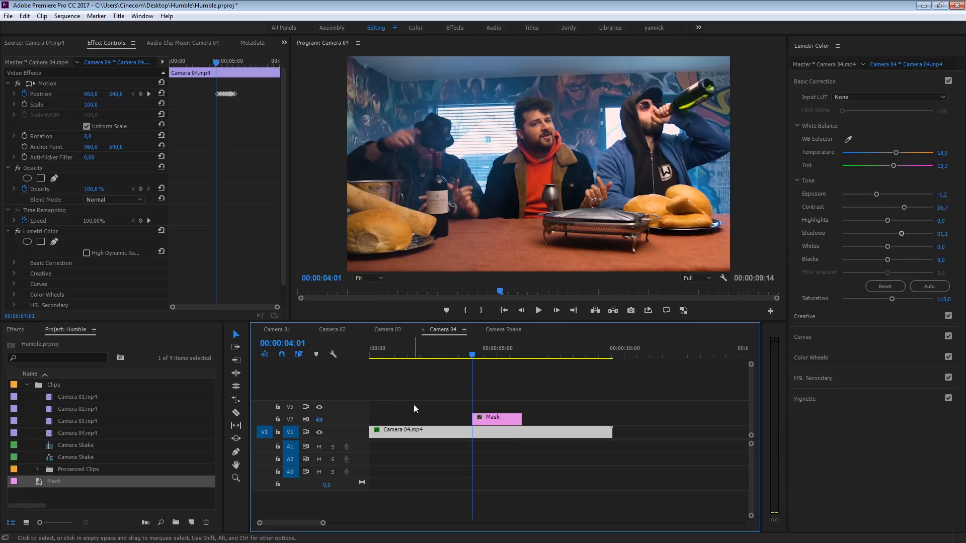
- Switch to the Camera Shake multicam sequence and deselect the multicam clip
{"action": "left_click", "coordinate": [509, 335]}
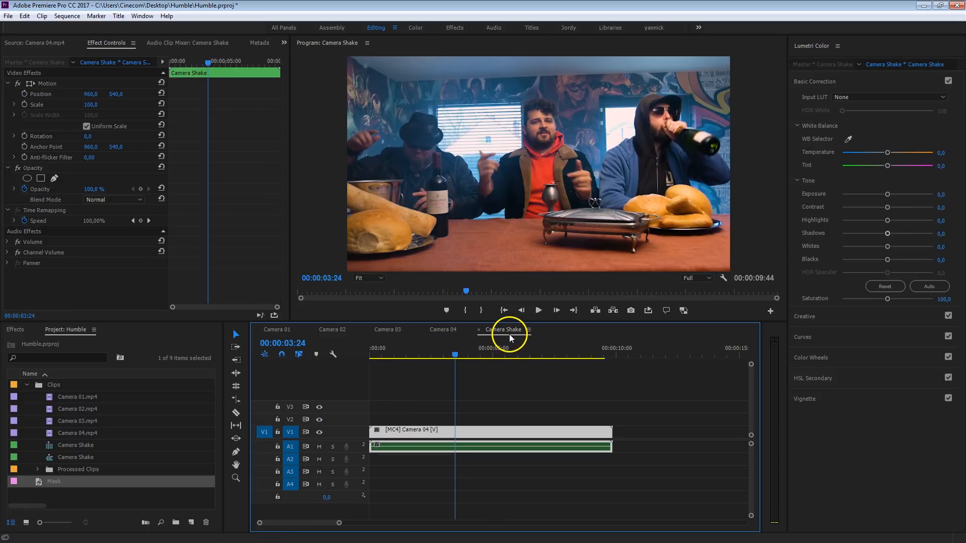
{"action": "left_click", "coordinate": [496, 386]}
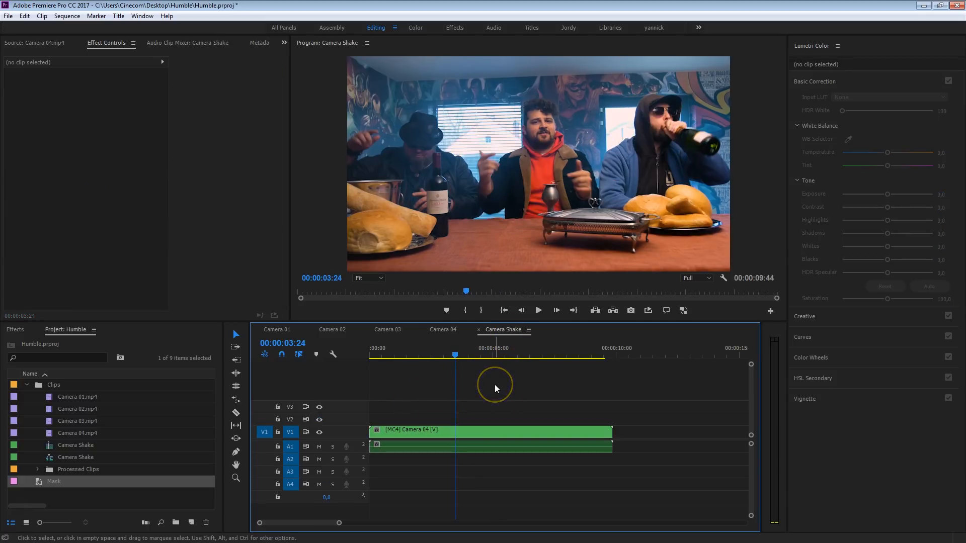
{"action": "left_click", "coordinate": [499, 381]}
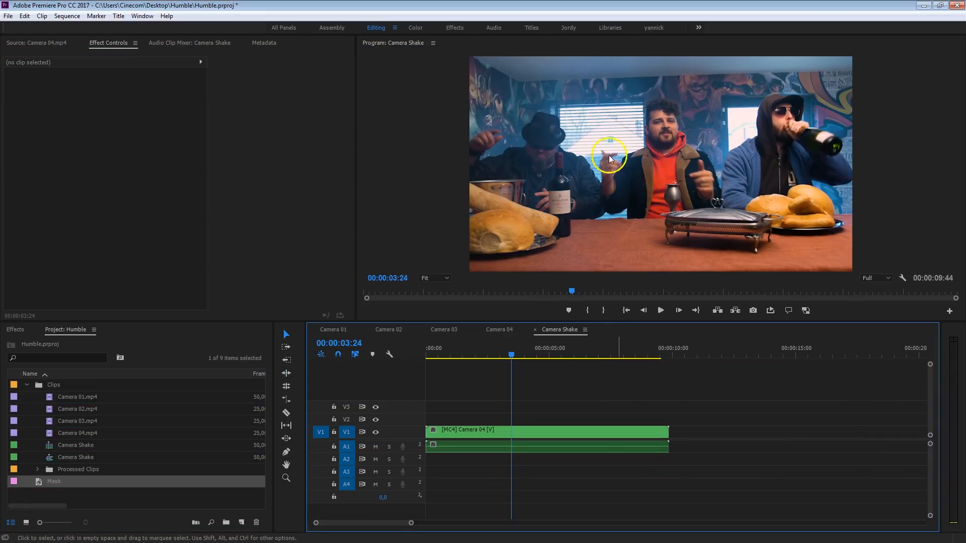
- Switch the Program monitor to Multi-Camera display and enlarge it to show all four angles
{"action": "right_click", "coordinate": [611, 142]}
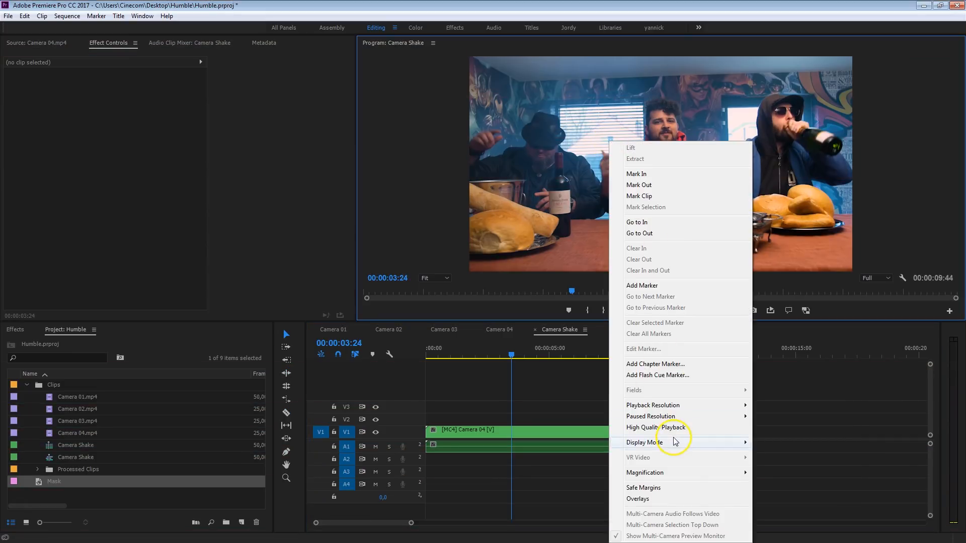
{"action": "left_click", "coordinate": [792, 462]}
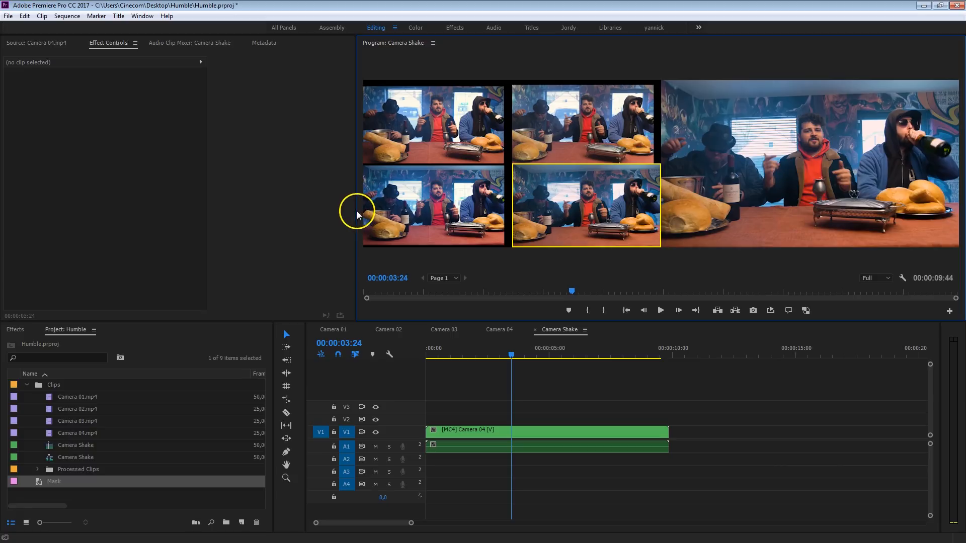
{"action": "left_click_drag", "start_coordinate": [356, 210], "coordinate": [165, 217]}
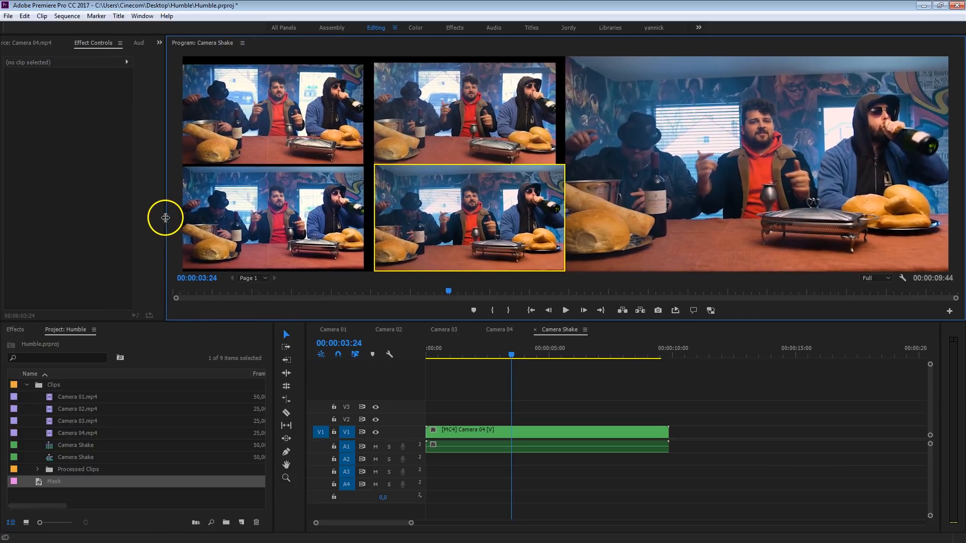
{"action": "left_click", "coordinate": [587, 386]}
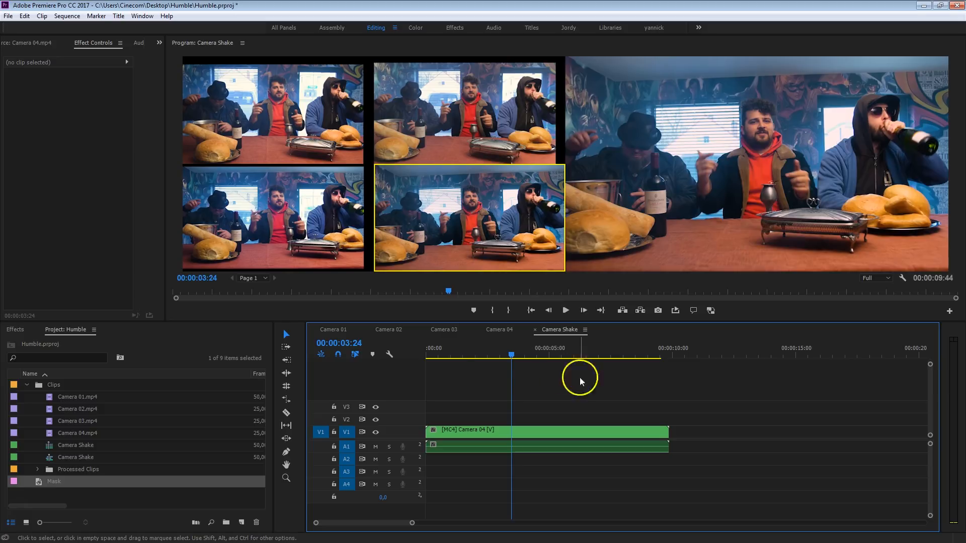
- Check the mask start time in the Camera 04 sequence and jump Camera Shake to 00:00:04:01
{"action": "left_click_drag", "start_coordinate": [512, 355], "coordinate": [527, 359]}
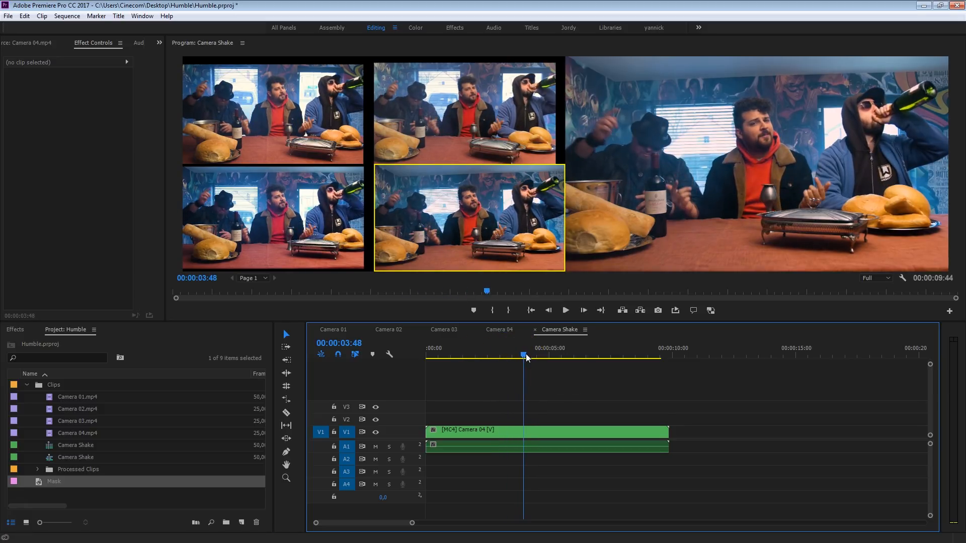
{"action": "left_click", "coordinate": [499, 330]}
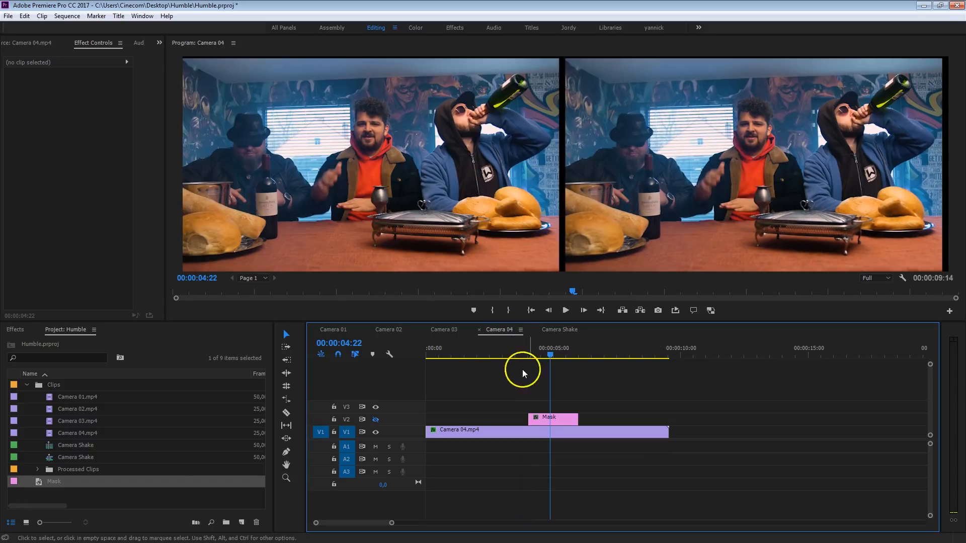
{"action": "left_click_drag", "start_coordinate": [556, 356], "coordinate": [529, 356]}
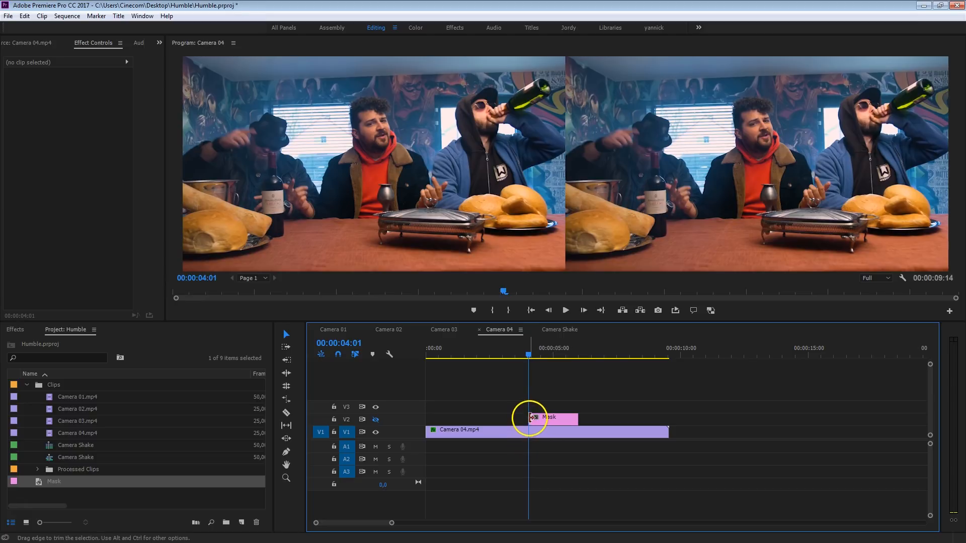
{"action": "left_click", "coordinate": [339, 343]}
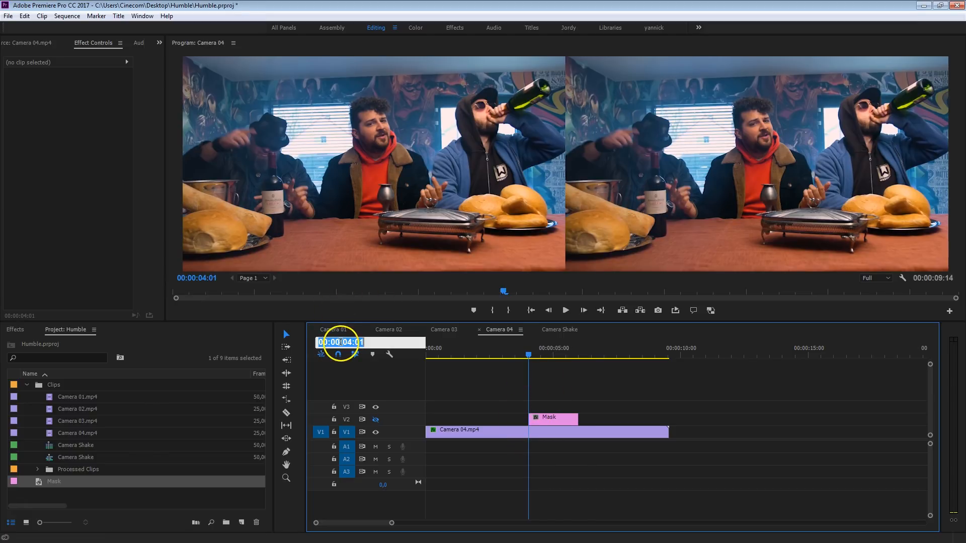
{"action": "left_click", "coordinate": [560, 329]}
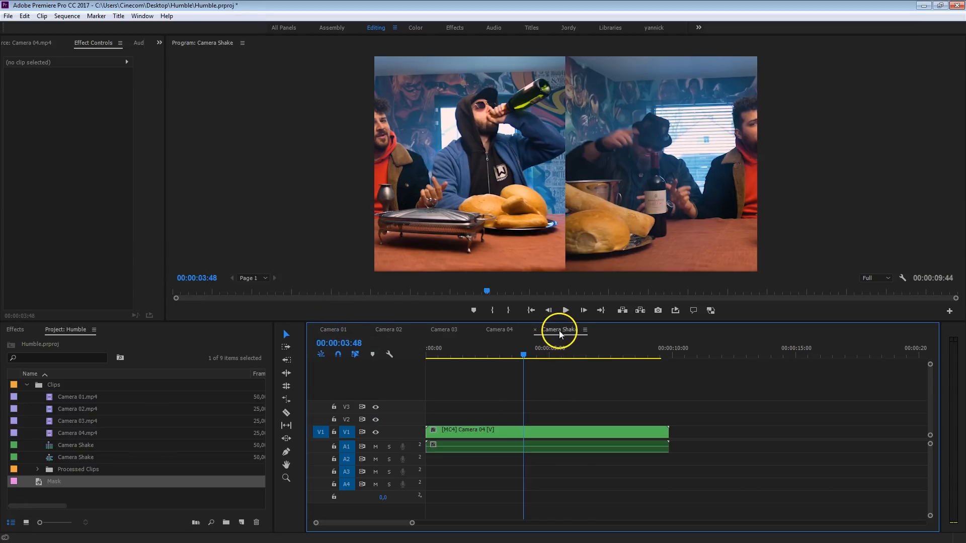
{"action": "left_click", "coordinate": [362, 343]}
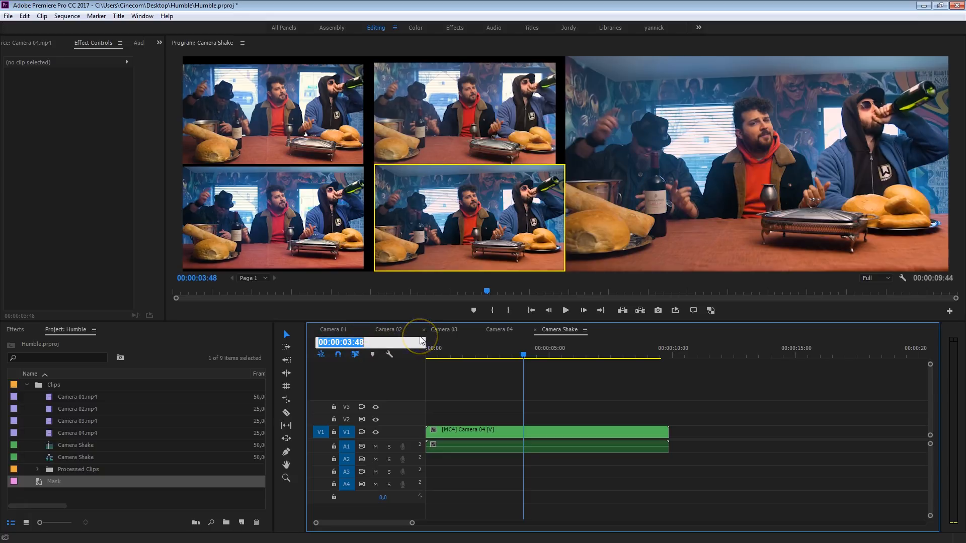
{"action": "type", "text": "401"}
- From 04:01, step a frame and cut to Camera 01, 02, 03 and 04 in turn
{"action": "left_click", "coordinate": [610, 457]}
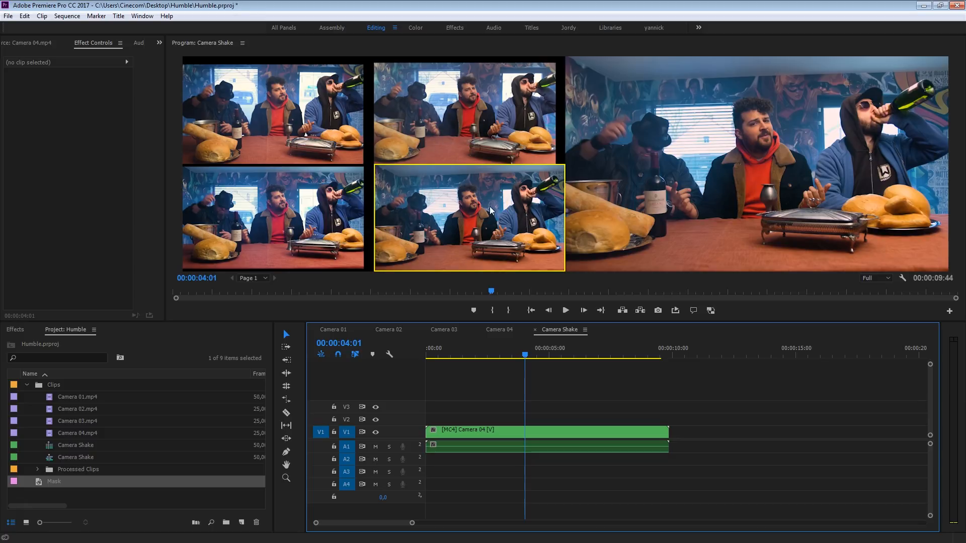
{"action": "key", "text": "Right"}
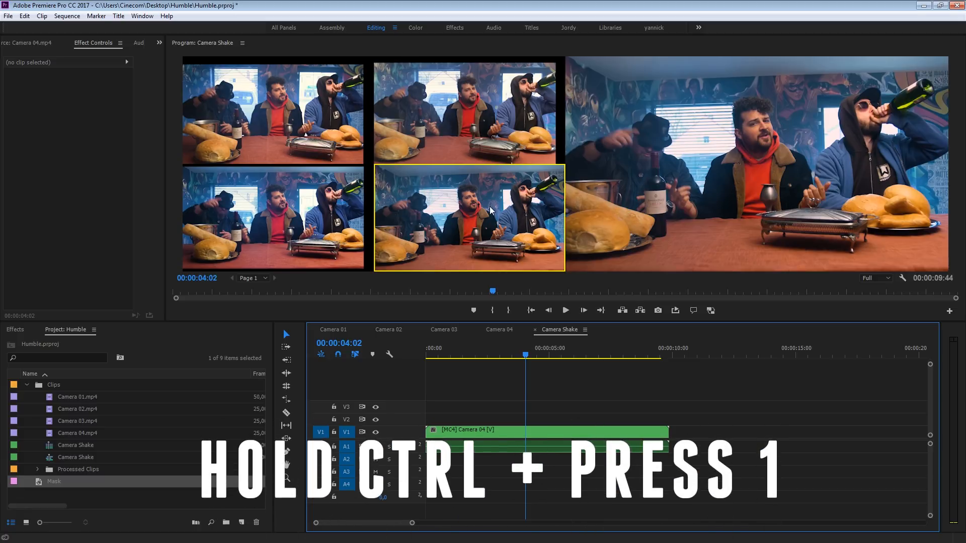
{"action": "key", "text": "ctrl+1"}
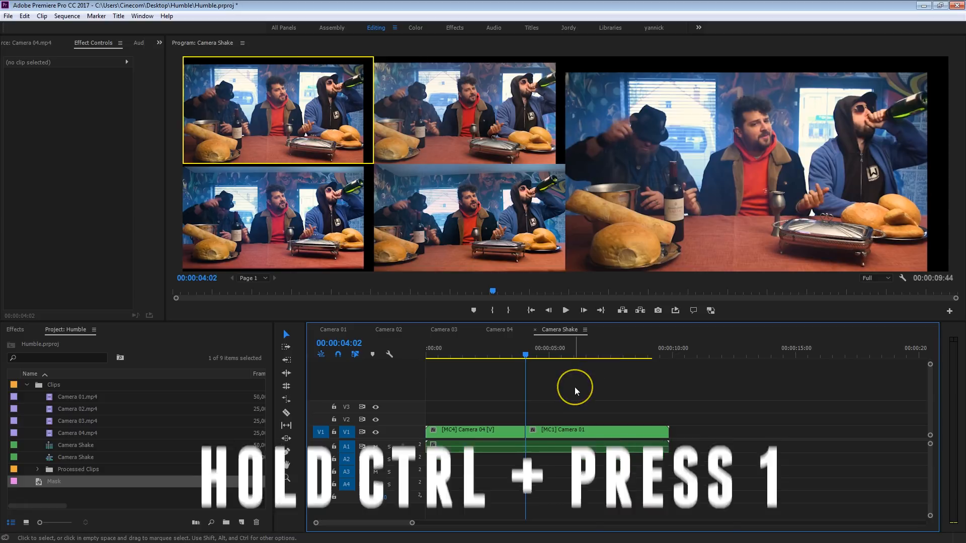
{"action": "key", "text": "ctrl+2"}
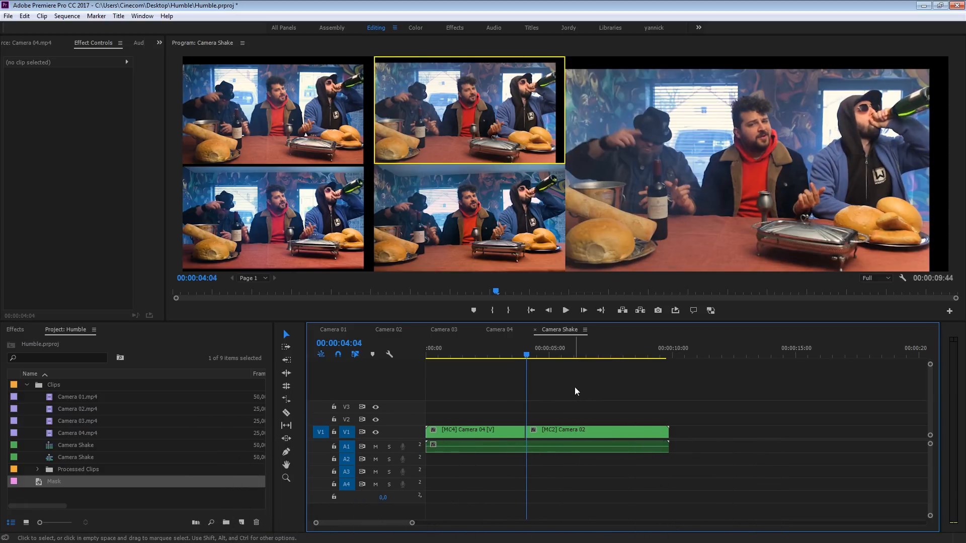
{"action": "key", "text": "ctrl+3"}
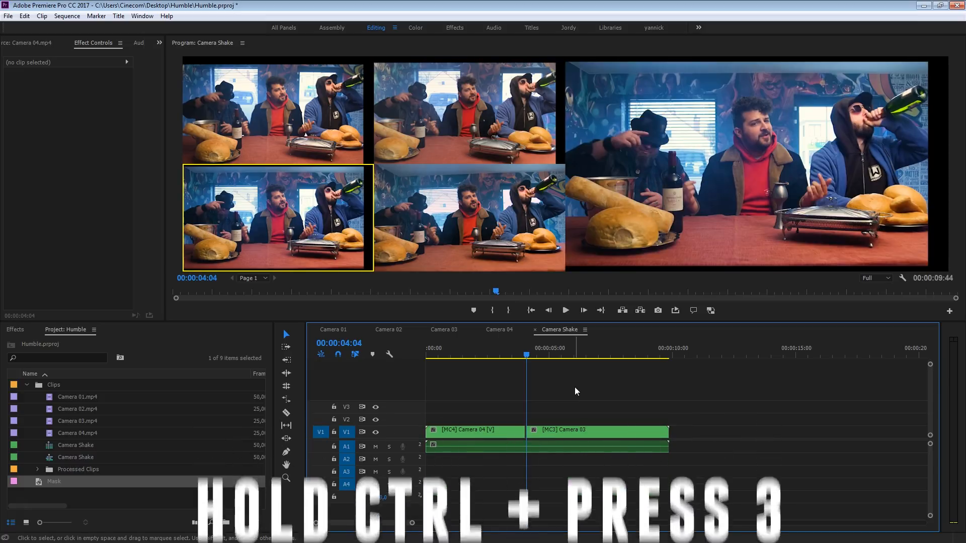
{"action": "key", "text": "ctrl+4"}
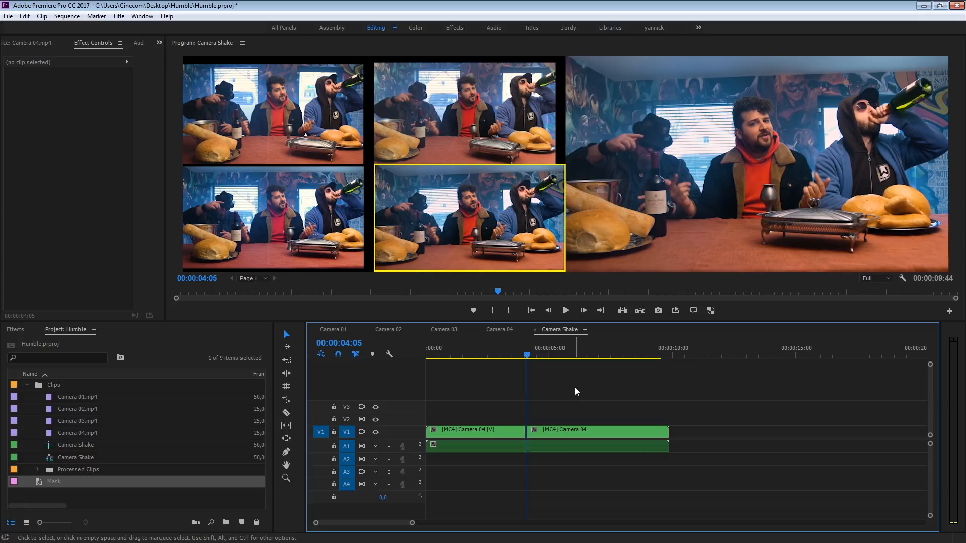
{"action": "left_click", "coordinate": [26, 16]}
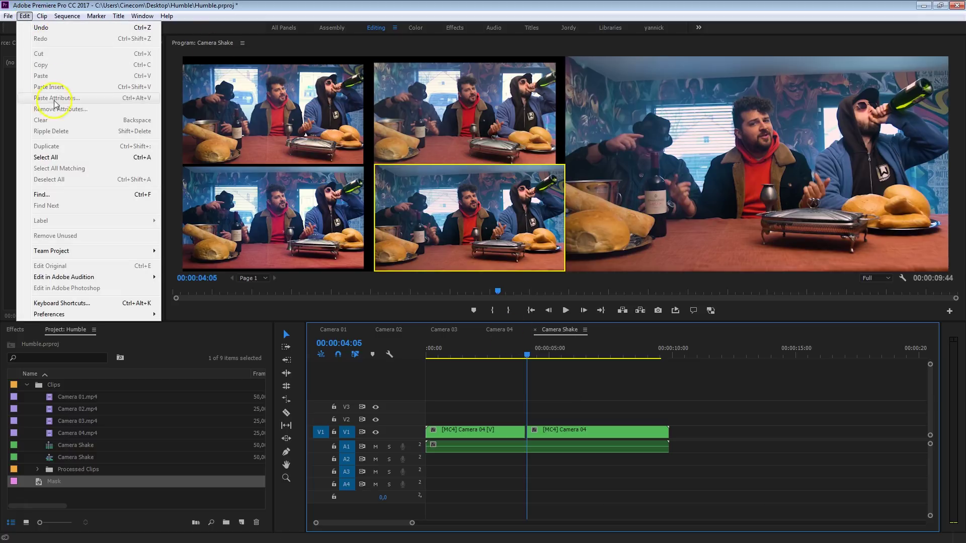
{"action": "left_click", "coordinate": [117, 304]}
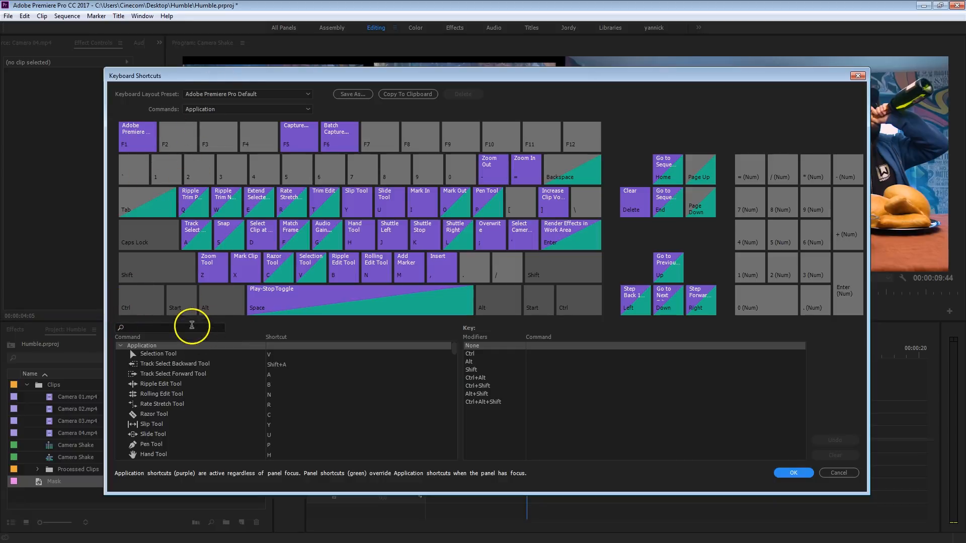
{"action": "left_click", "coordinate": [191, 326]}
{"action": "type", "text": "ca"}
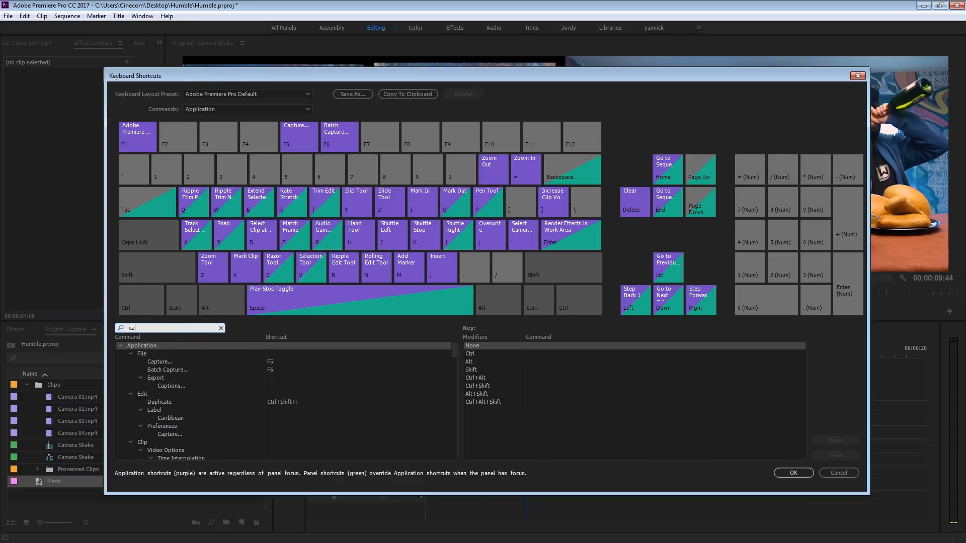
{"action": "type", "text": "mera"}
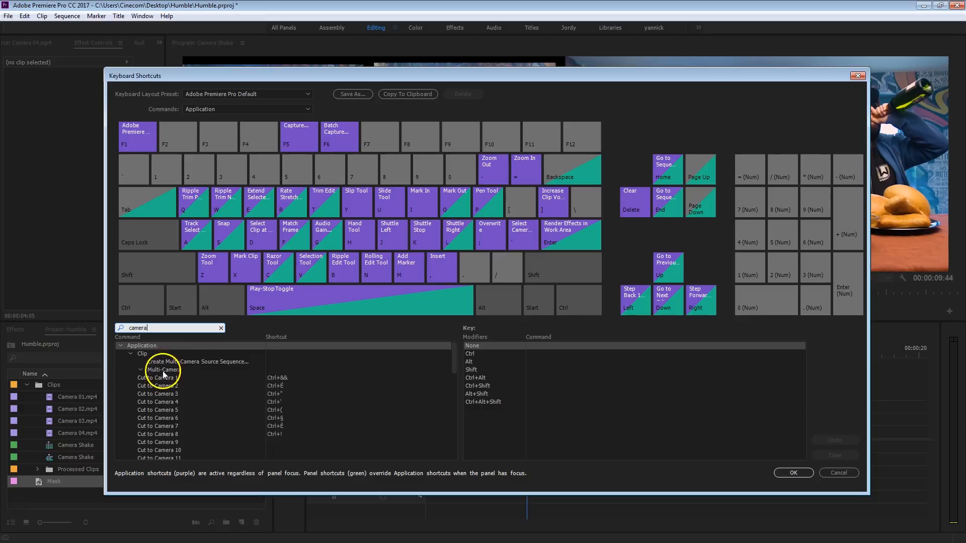
{"action": "left_click", "coordinate": [273, 378]}
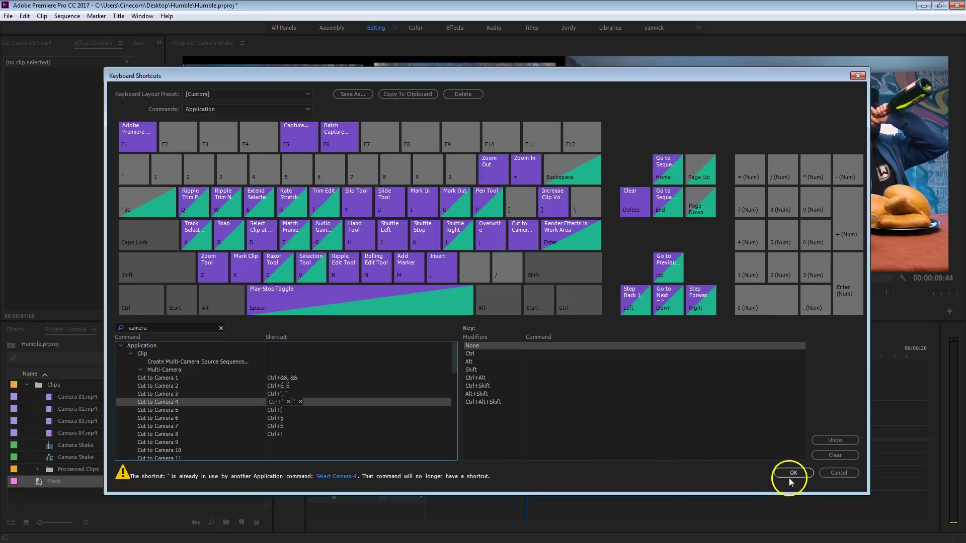
- Add further one-frame cuts to Camera 01 and Camera 02
{"action": "left_click", "coordinate": [792, 473]}
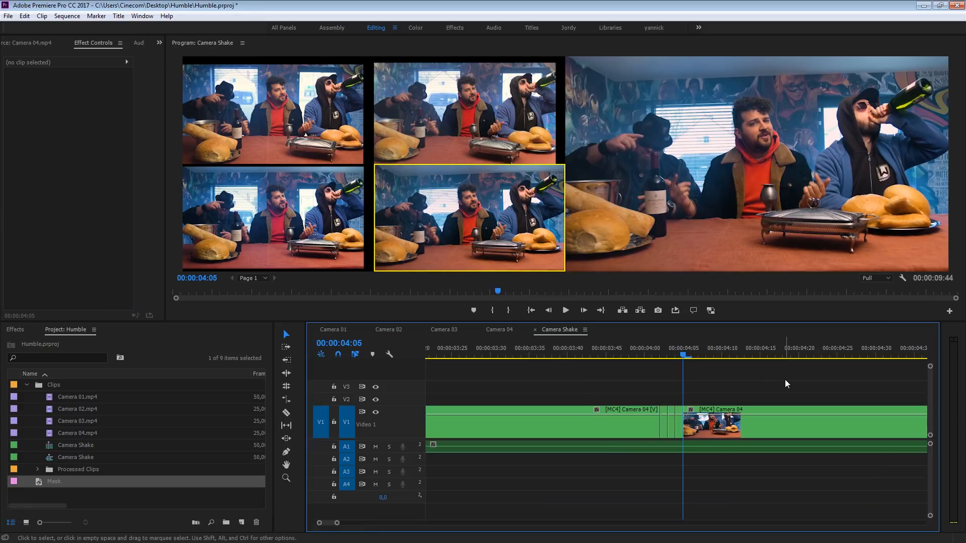
{"action": "key", "text": "ctrl+1"}
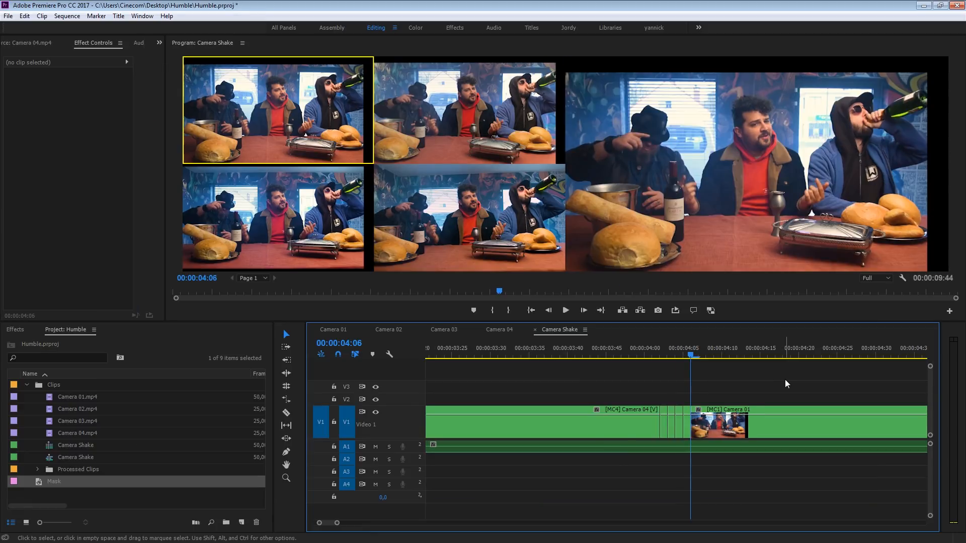
{"action": "key", "text": "Right"}
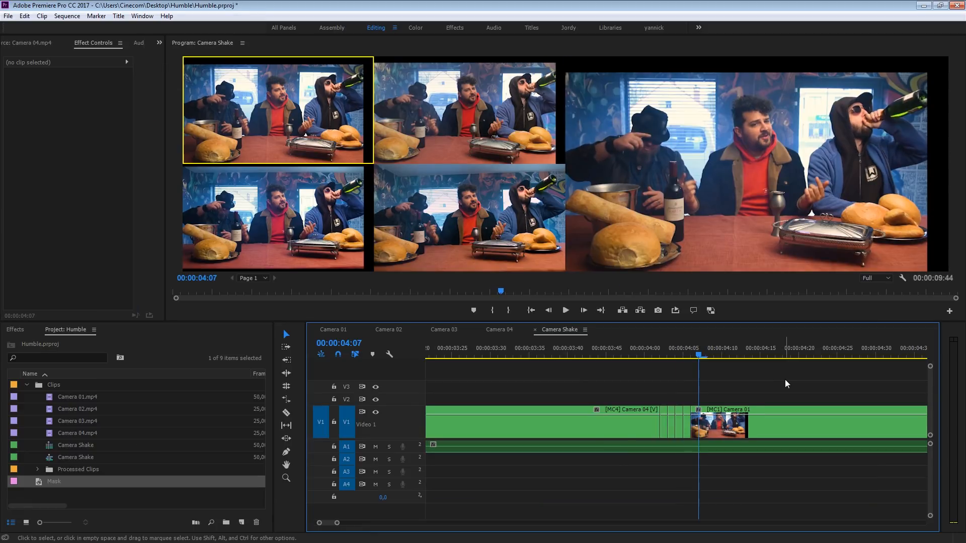
{"action": "key", "text": "ctrl+2"}
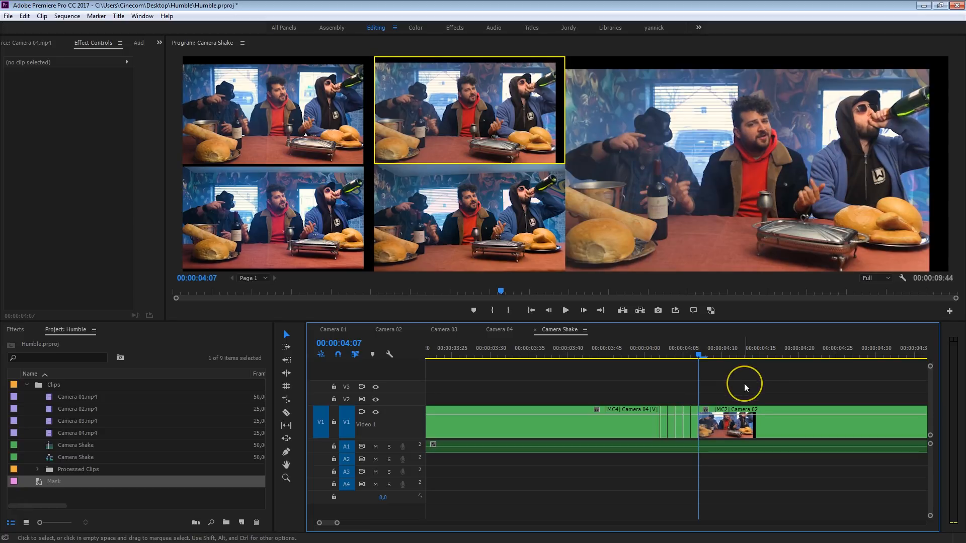
- Bring the Mask clip from the Camera 04 sequence onto V2 of Camera Shake at 04:00
{"action": "left_click", "coordinate": [499, 330]}
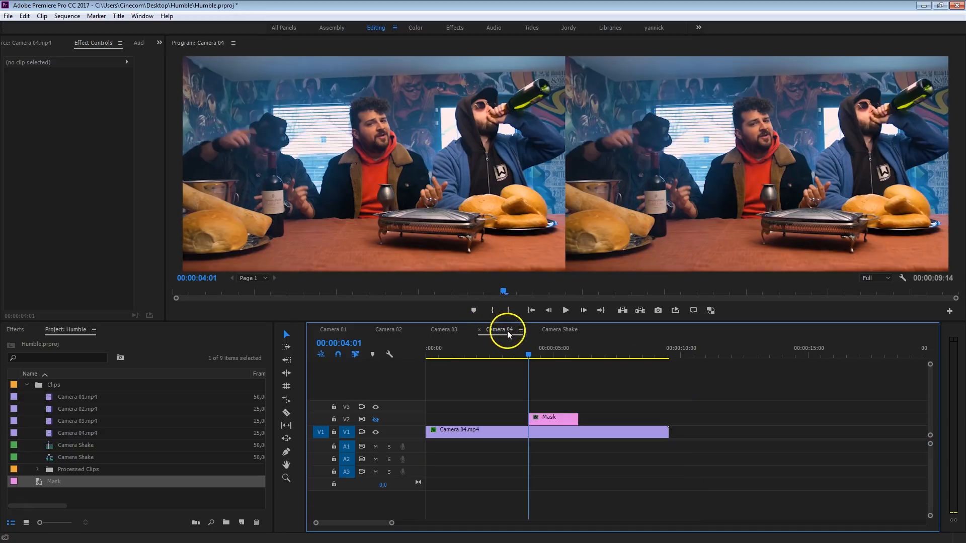
{"action": "left_click", "coordinate": [562, 419]}
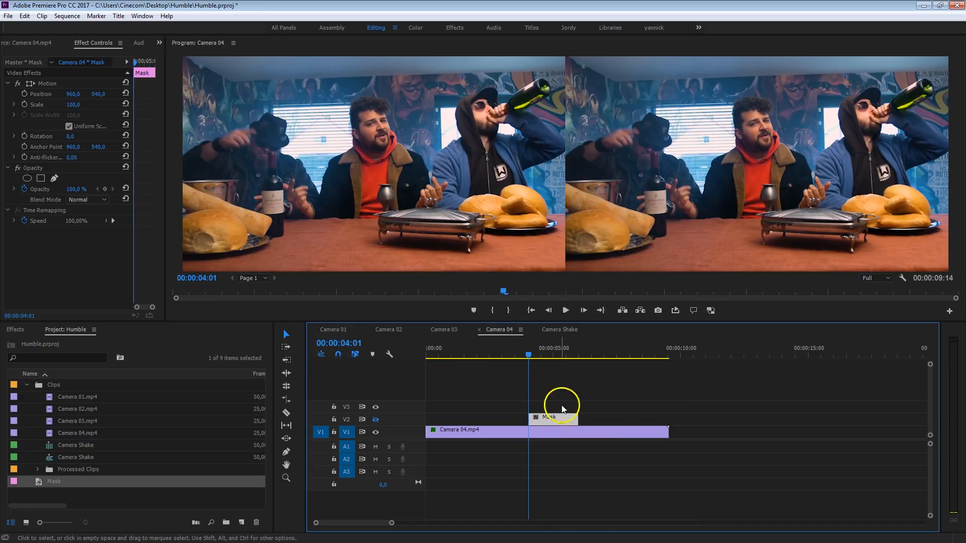
{"action": "left_click", "coordinate": [559, 331]}
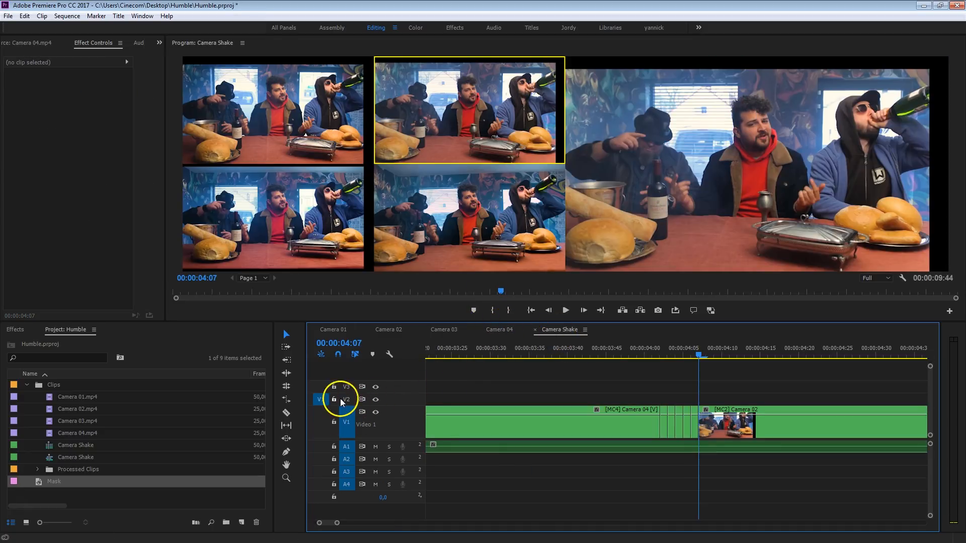
{"action": "left_click", "coordinate": [346, 417]}
{"action": "key", "text": "space"}
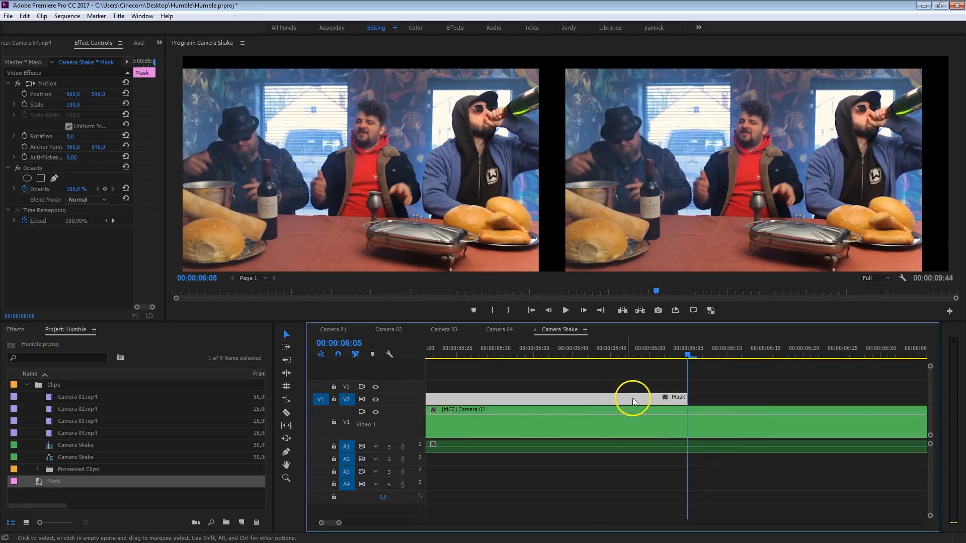
{"action": "scroll", "coordinate": [543, 422], "scroll_direction": "up", "scroll_amount": 3}
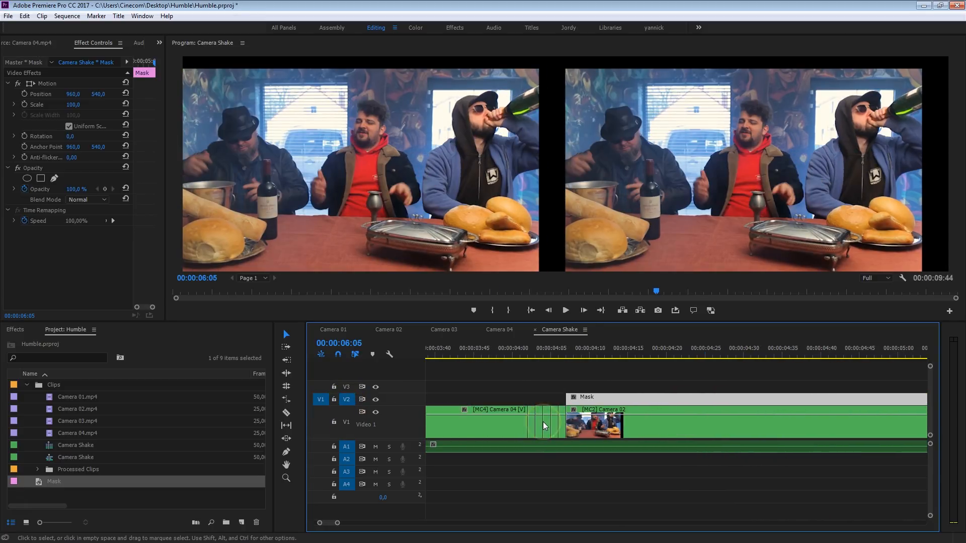
{"action": "left_click_drag", "start_coordinate": [634, 422], "coordinate": [605, 398]}
- Deselect the Mask clip and move the playhead to 04:07
{"action": "left_click", "coordinate": [567, 348]}
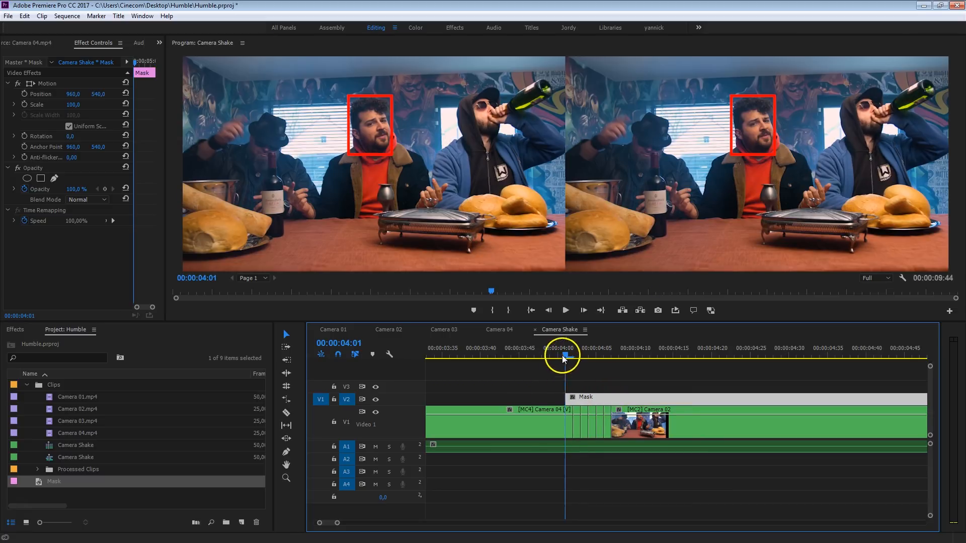
{"action": "left_click", "coordinate": [593, 384]}
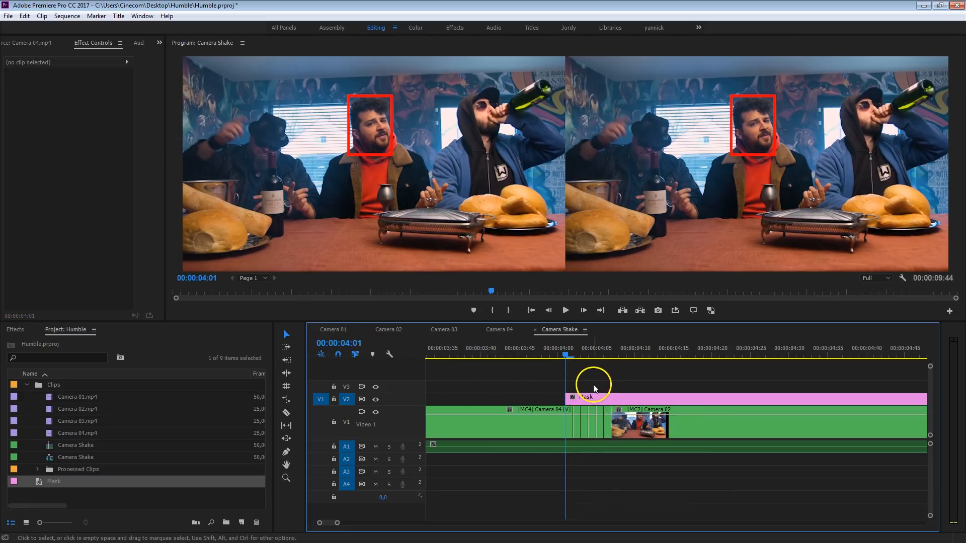
{"action": "left_click", "coordinate": [611, 348]}
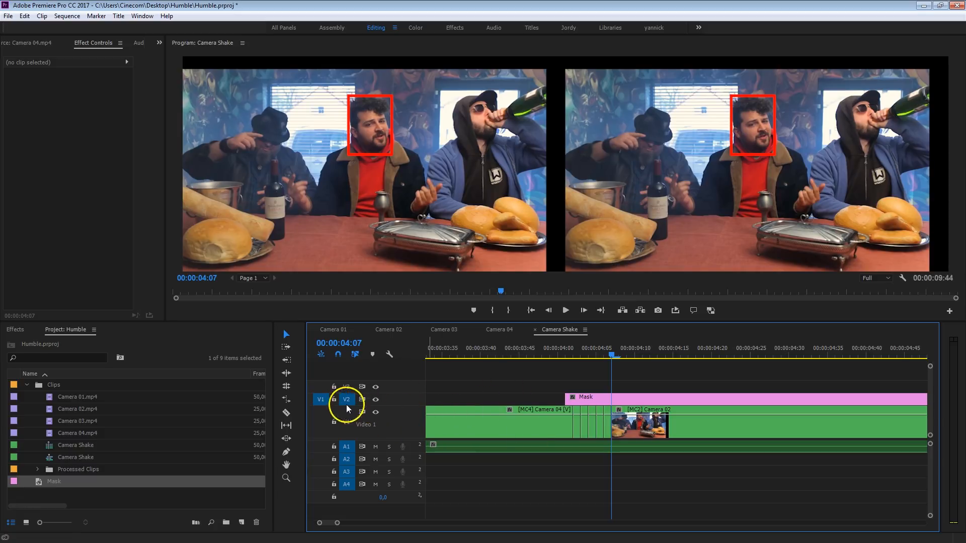
- Re-target V1 and cut live between Cameras 3, 1, 4, 3, 1 during playback up to about 05:49
{"action": "left_click", "coordinate": [351, 426]}
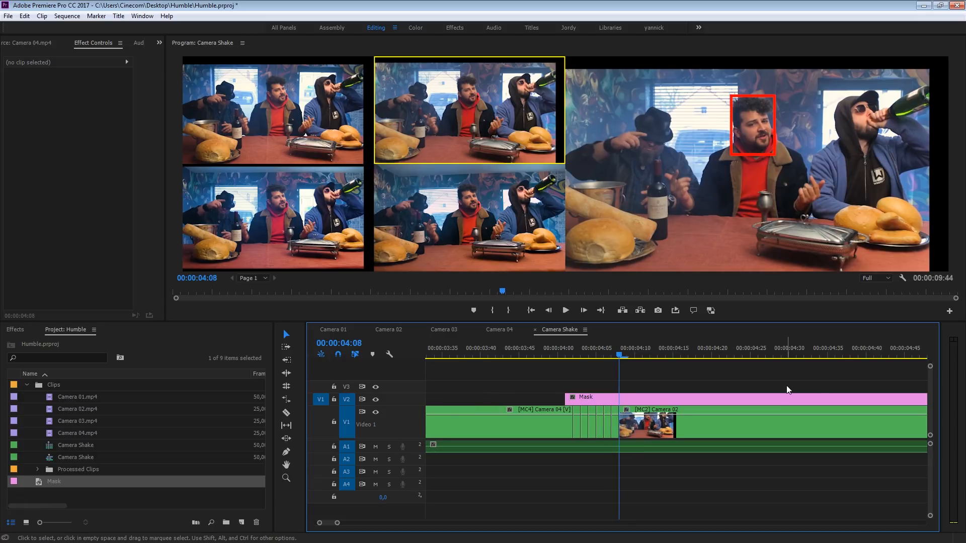
{"action": "key", "text": "3"}
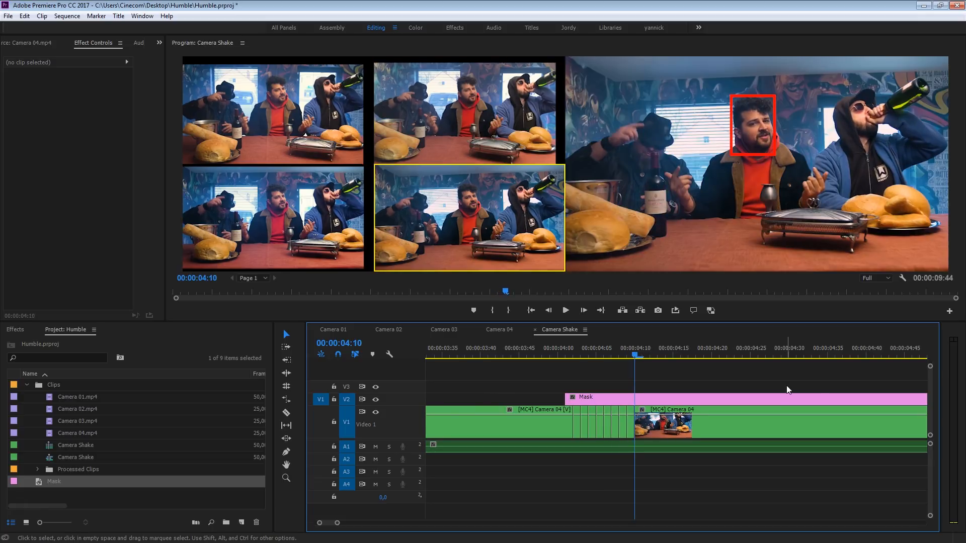
{"action": "key", "text": "1"}
{"action": "key", "text": "4"}
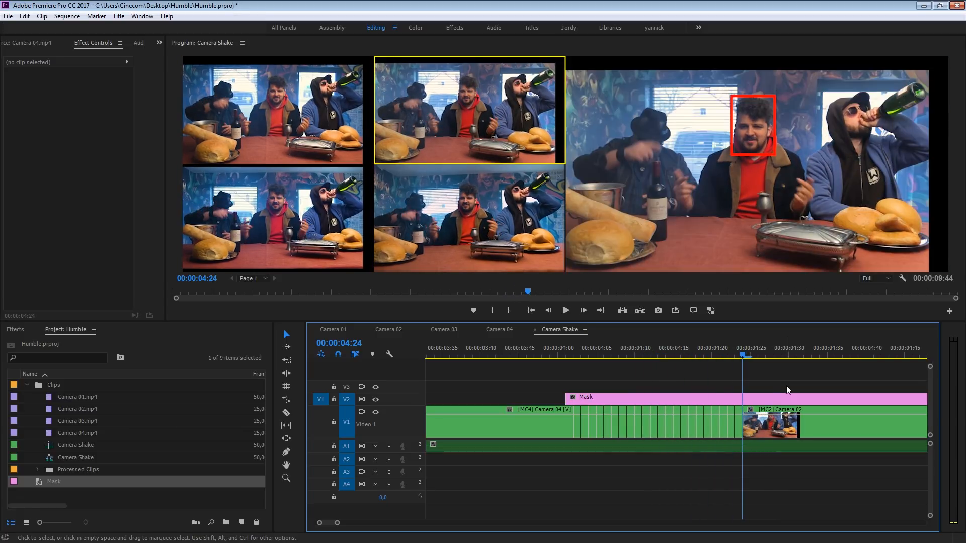
{"action": "key", "text": "3"}
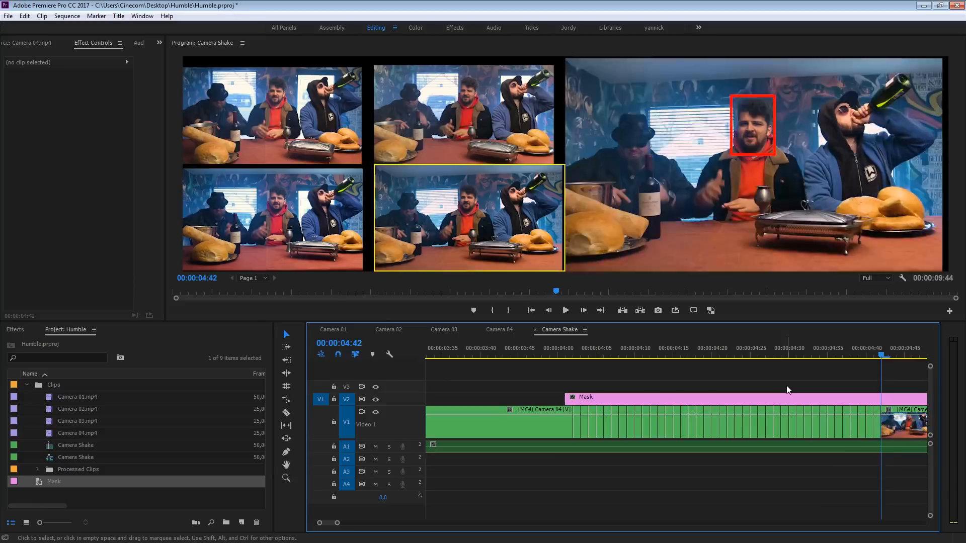
{"action": "key", "text": "1"}
{"action": "key", "text": "space"}
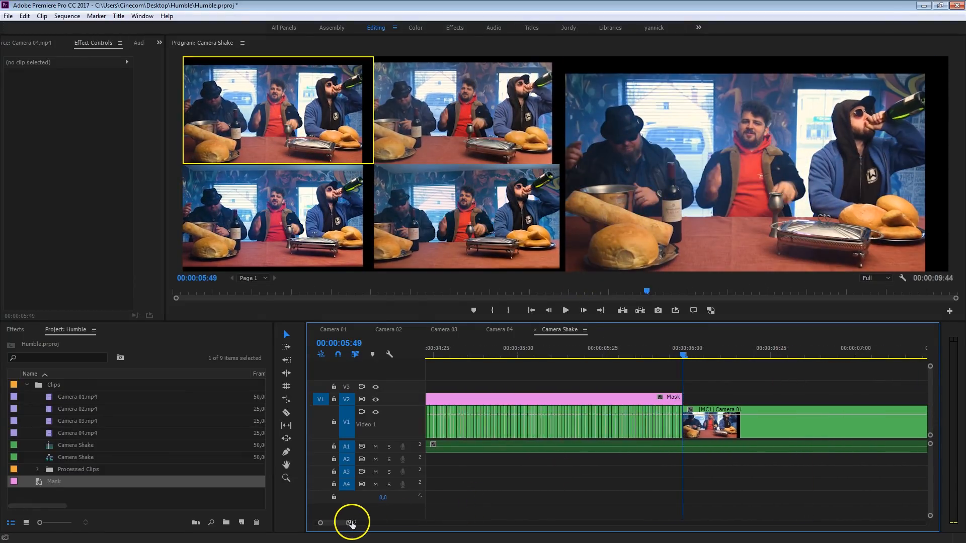
{"action": "left_click_drag", "start_coordinate": [339, 522], "coordinate": [380, 522]}
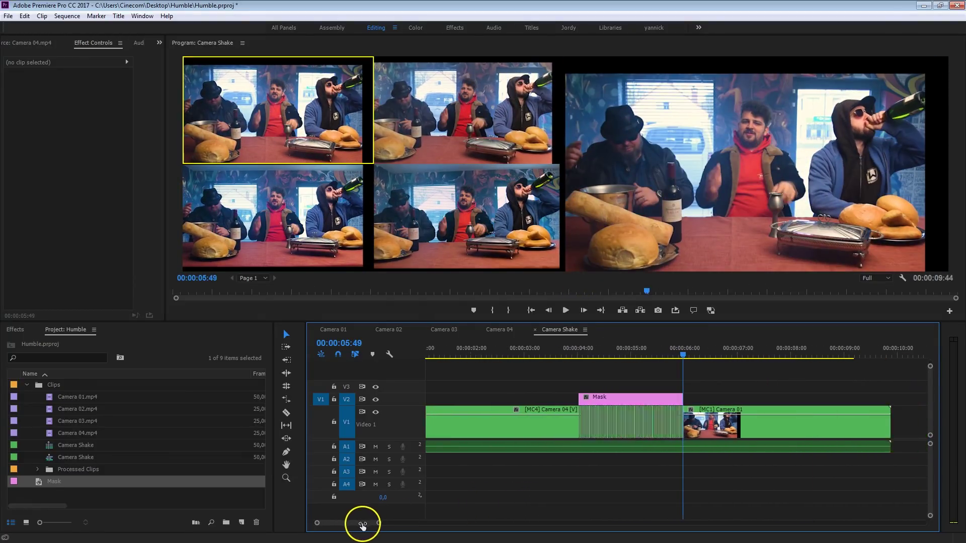
{"action": "left_click", "coordinate": [375, 399]}
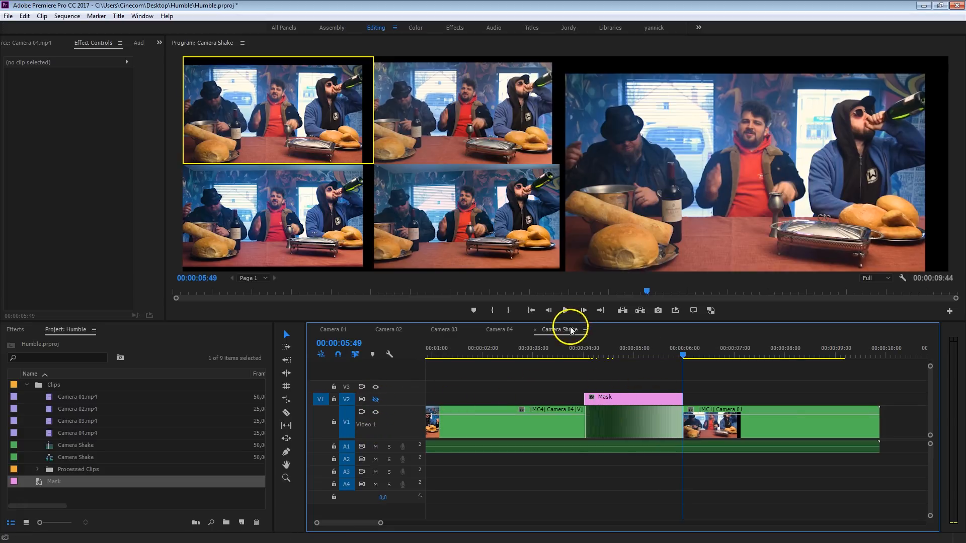
{"action": "left_click", "coordinate": [578, 348]}
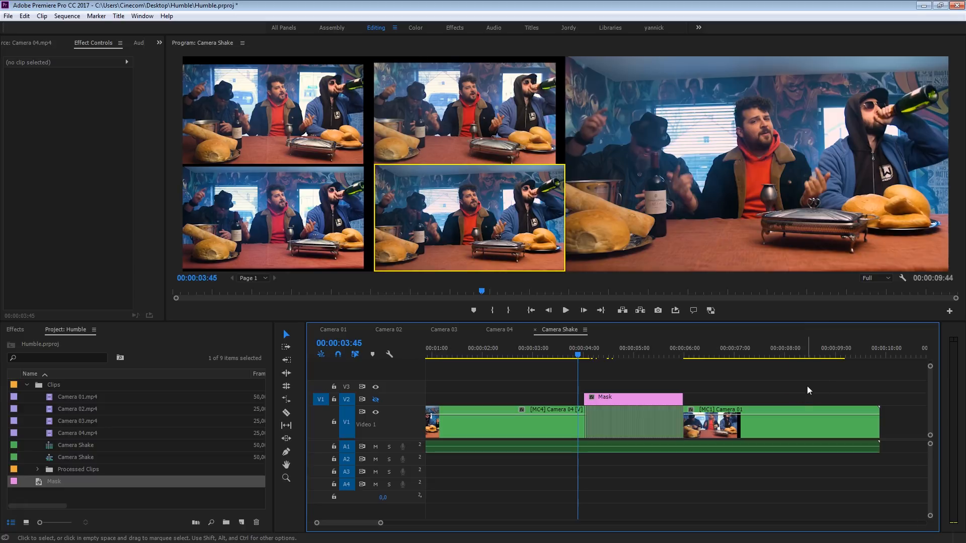
{"action": "left_click", "coordinate": [813, 158]}
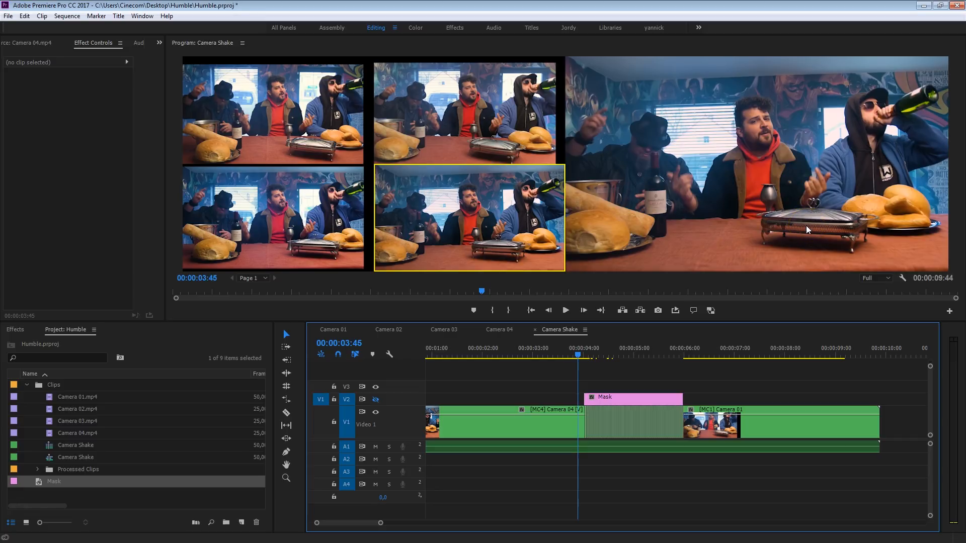
{"action": "left_click", "coordinate": [539, 352]}
{"action": "key", "text": "space"}
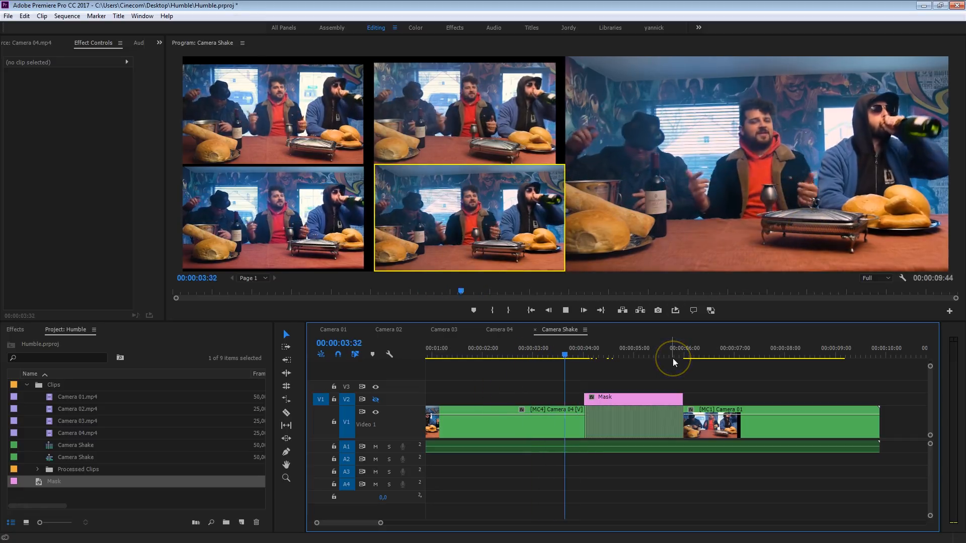
{"action": "key", "text": "1"}
{"action": "key", "text": "3"}
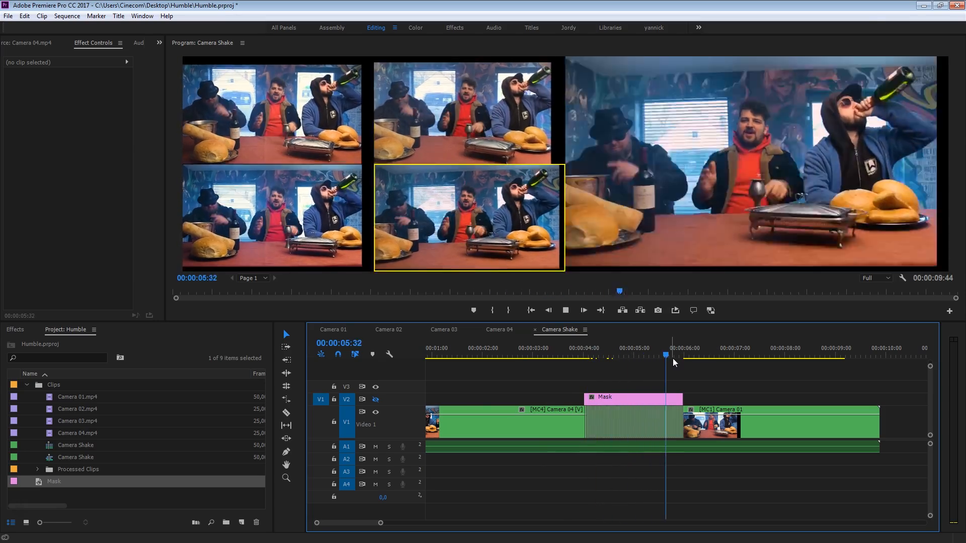
{"action": "key", "text": "1"}
{"action": "key", "text": "space"}
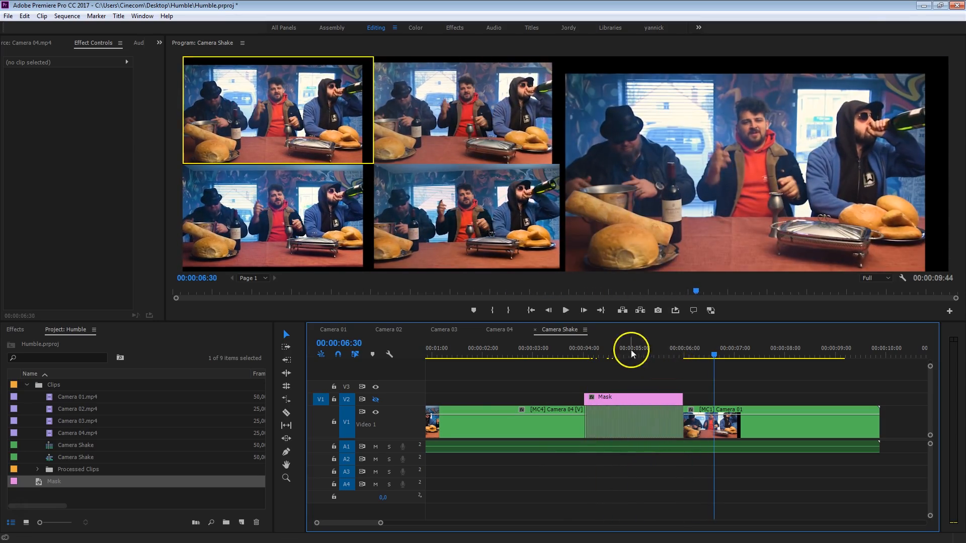
{"action": "mouse_move", "coordinate": [630, 350]}
{"action": "left_mouse_down"}
{"action": "mouse_move", "coordinate": [667, 368]}
{"action": "mouse_move", "coordinate": [643, 357]}
{"action": "left_mouse_up"}
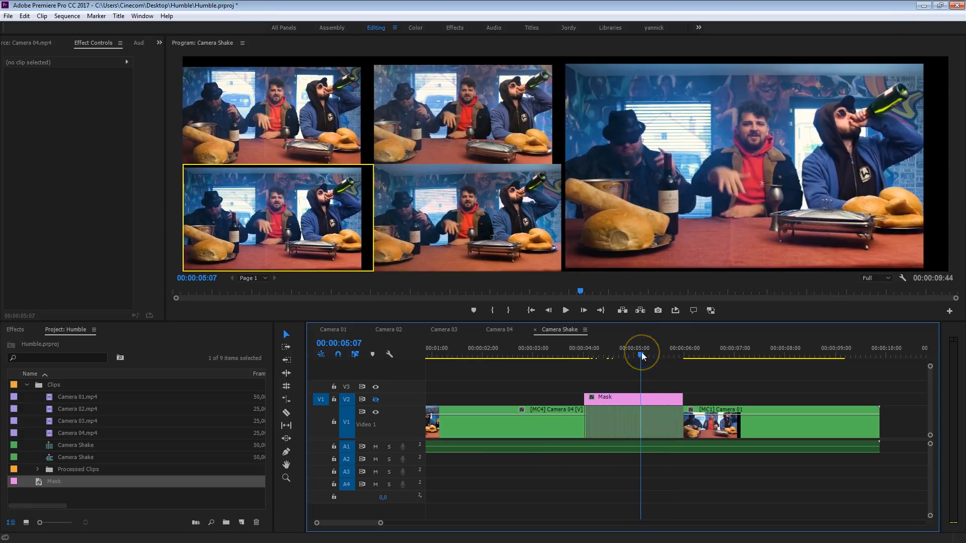
{"action": "left_click_drag", "start_coordinate": [643, 356], "coordinate": [628, 358]}
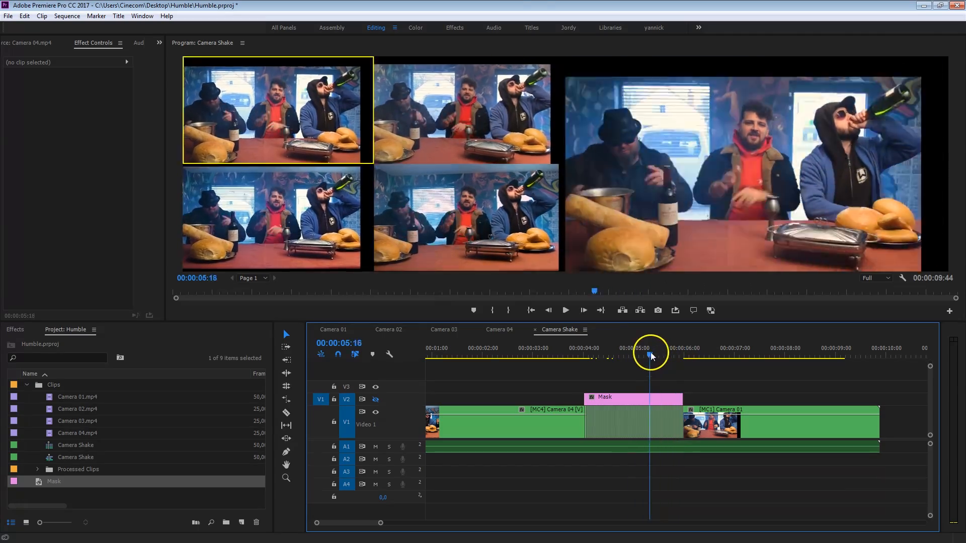
{"action": "left_click_drag", "start_coordinate": [627, 358], "coordinate": [668, 353]}
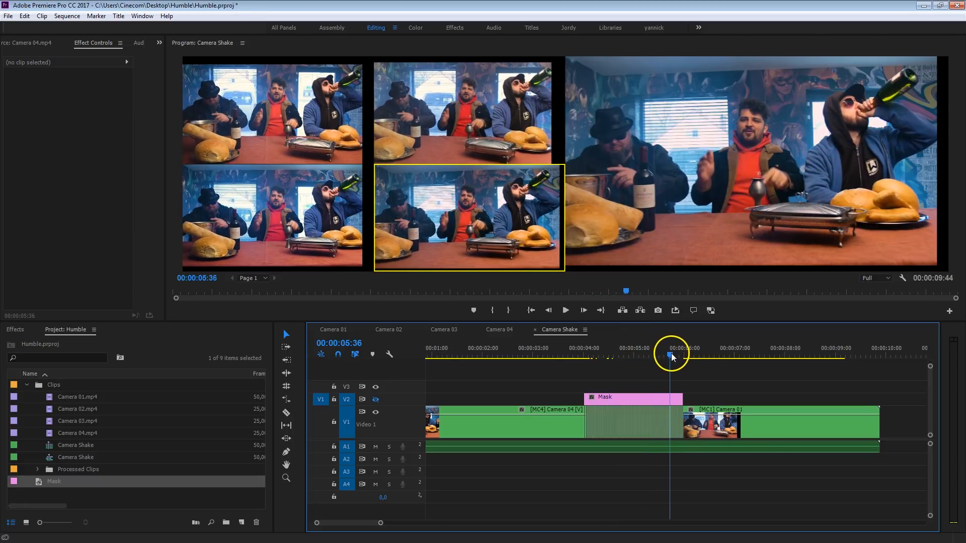
{"action": "left_click_drag", "start_coordinate": [668, 355], "coordinate": [650, 353]}
- Scale the Camera 01 clip's Motion to 113.2 and shift it so no black edges show
{"action": "left_click", "coordinate": [707, 352]}
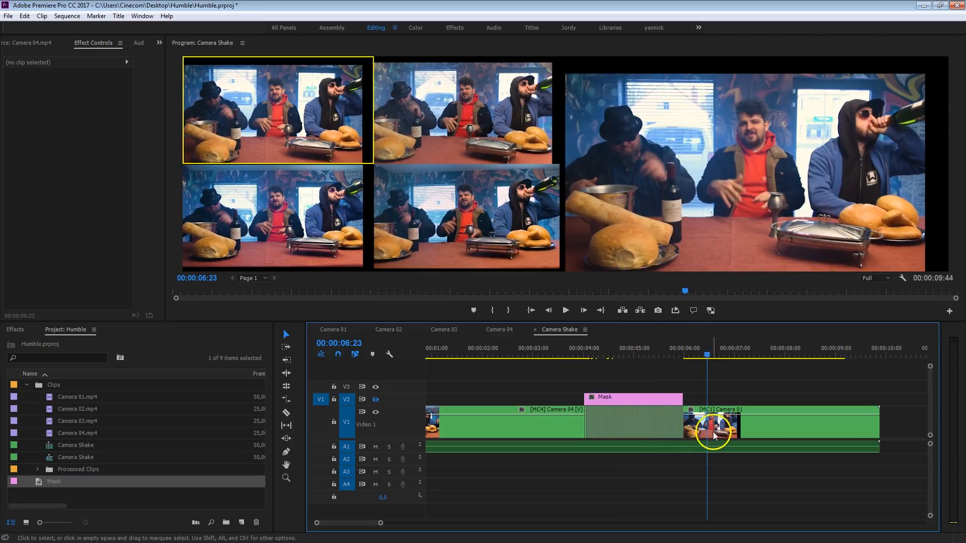
{"action": "left_click", "coordinate": [728, 424]}
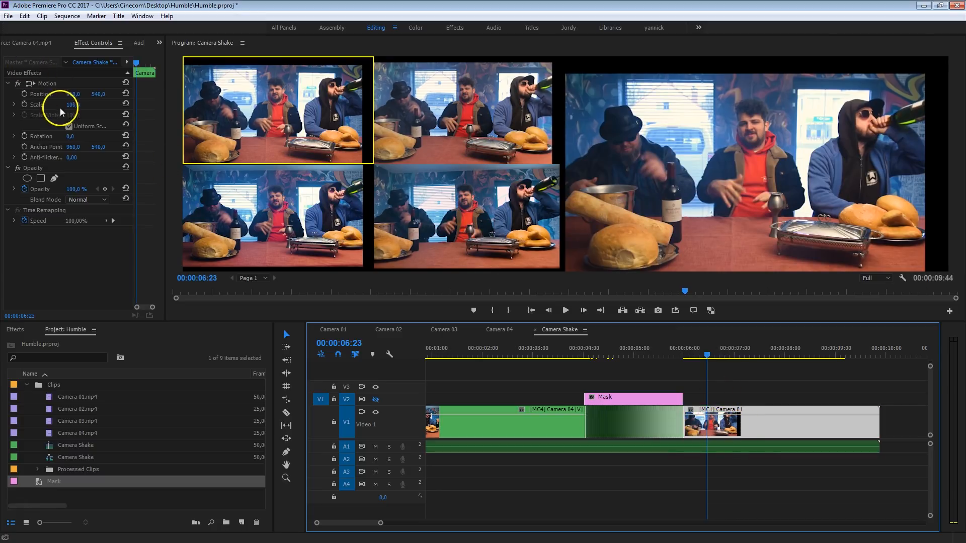
{"action": "left_click_drag", "start_coordinate": [163, 119], "coordinate": [212, 119]}
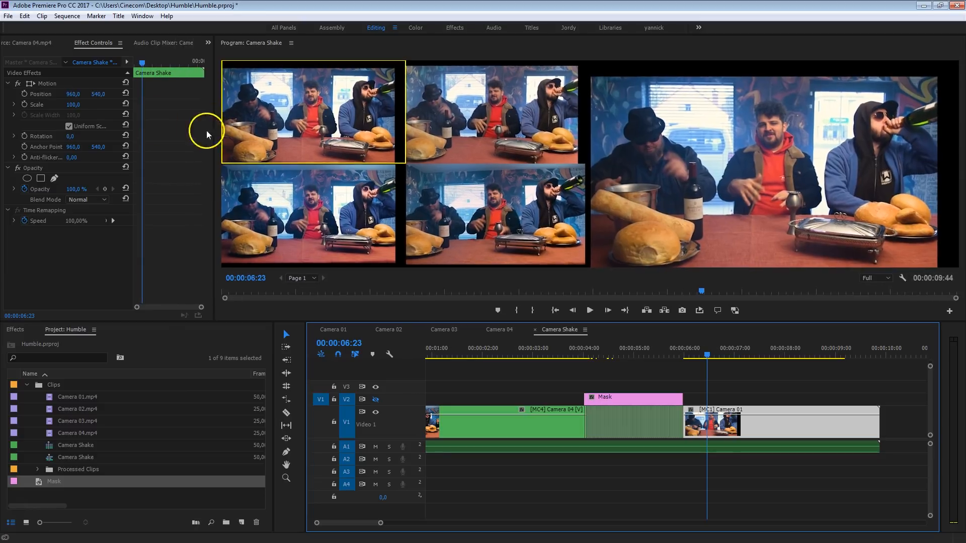
{"action": "key", "text": "shift+0"}
{"action": "mouse_move", "coordinate": [74, 104]}
{"action": "left_mouse_down"}
{"action": "mouse_move", "coordinate": [63, 96]}
{"action": "mouse_move", "coordinate": [83, 94]}
{"action": "left_mouse_up"}
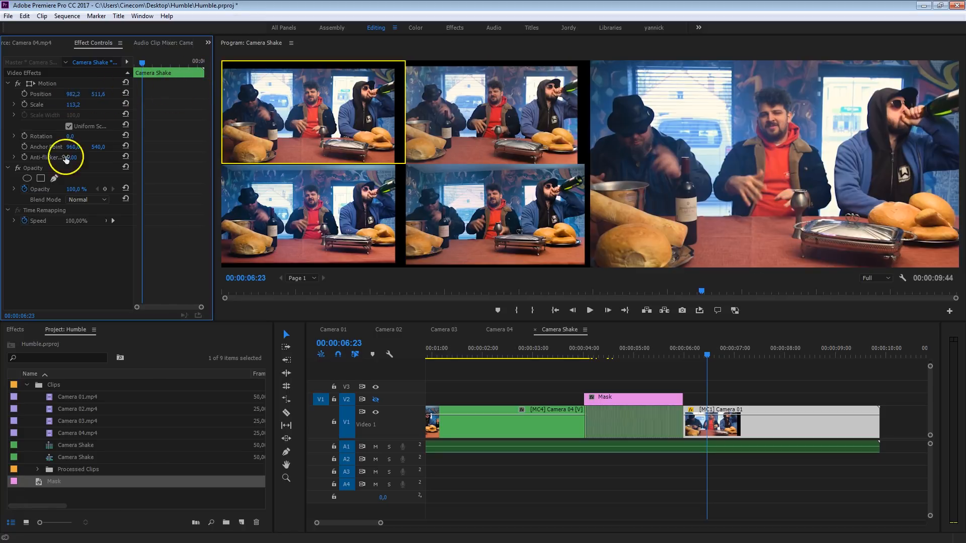
- Copy the Motion settings onto every multicam clip and review the cut around 04:34
{"action": "left_click", "coordinate": [45, 84]}
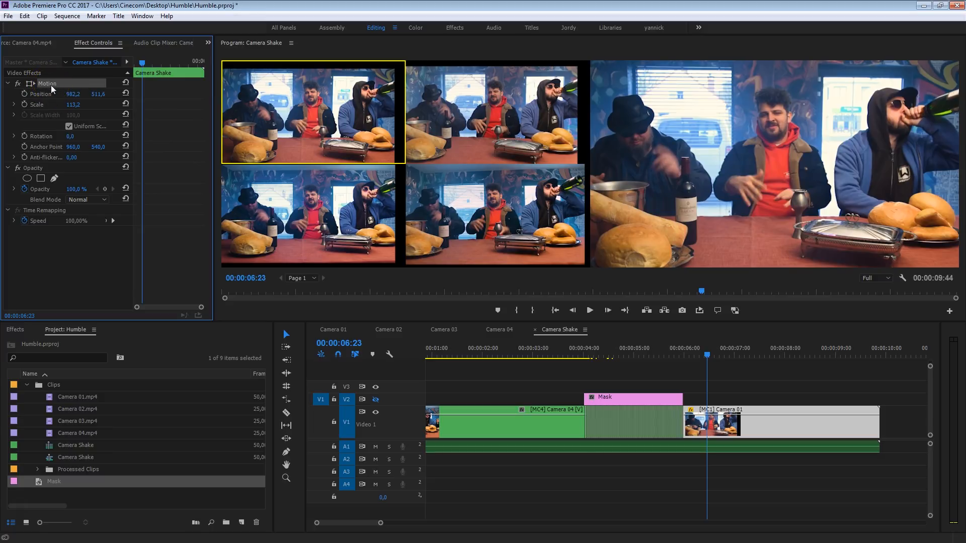
{"action": "left_click", "coordinate": [830, 377]}
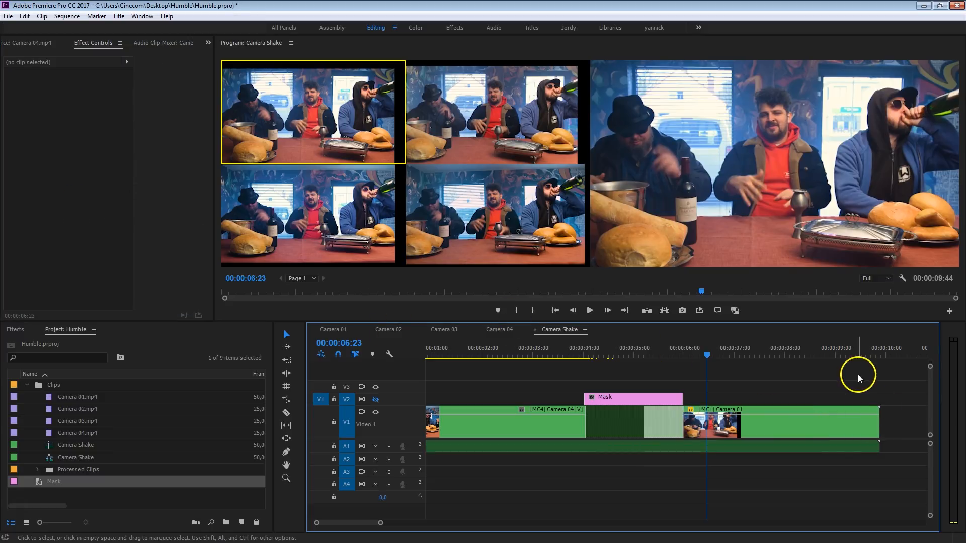
{"action": "left_click_drag", "start_coordinate": [906, 411], "coordinate": [529, 453]}
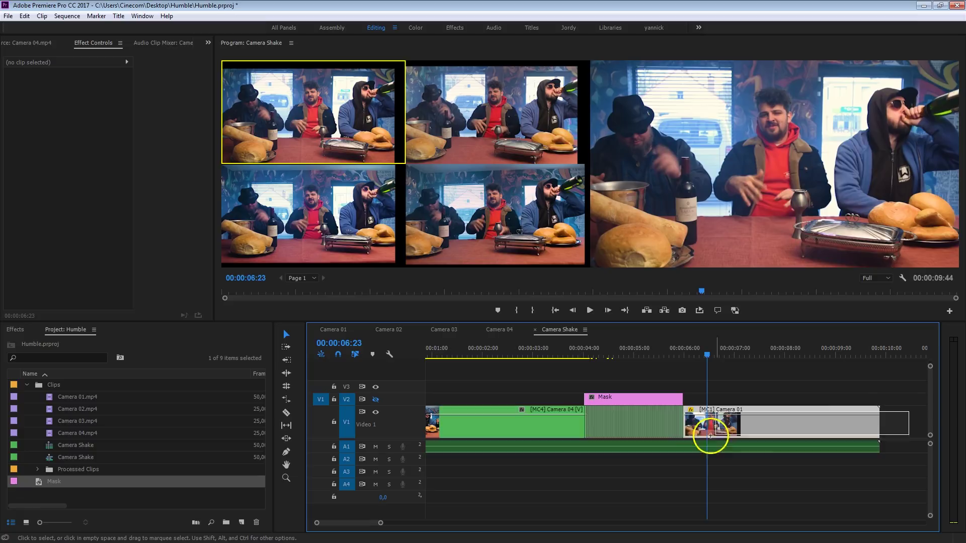
{"action": "left_click", "coordinate": [552, 375]}
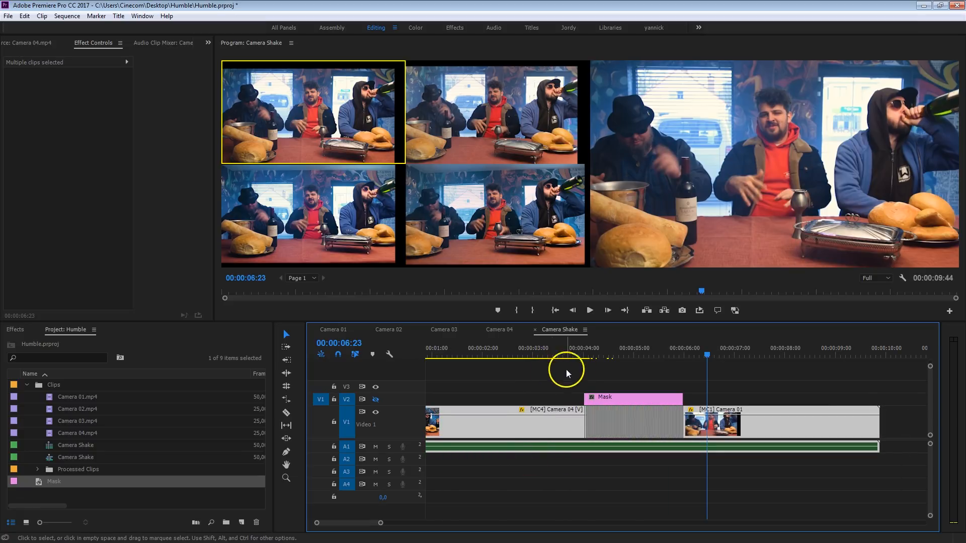
{"action": "left_click", "coordinate": [596, 356]}
{"action": "left_click_drag", "start_coordinate": [601, 359], "coordinate": [617, 359]}
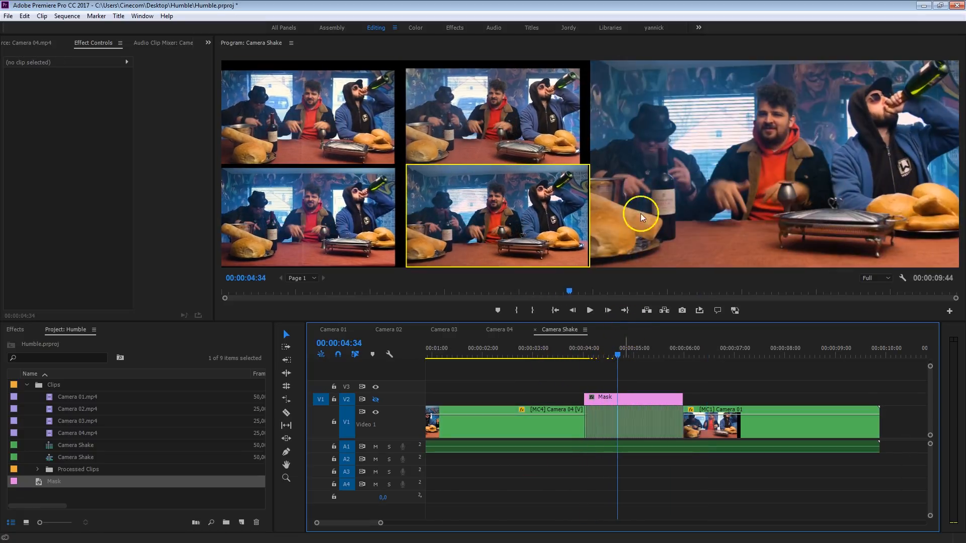
{"action": "left_click", "coordinate": [587, 349]}
{"action": "key", "text": "space"}
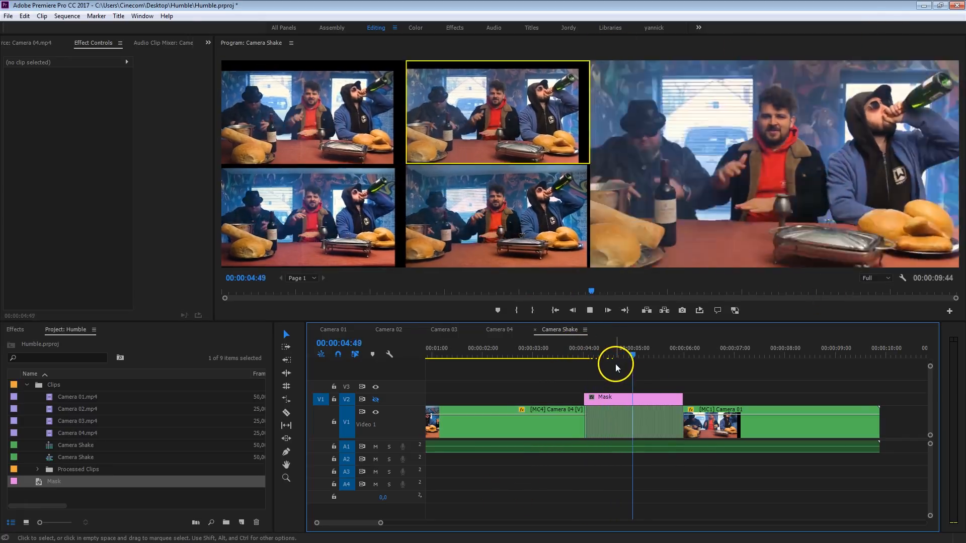
{"action": "left_click", "coordinate": [588, 346]}
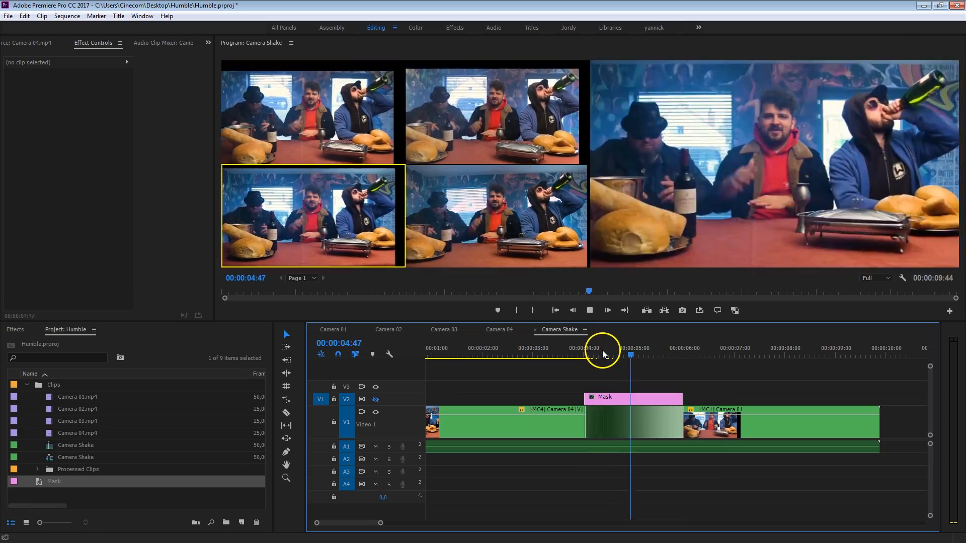
{"action": "left_click", "coordinate": [581, 346]}
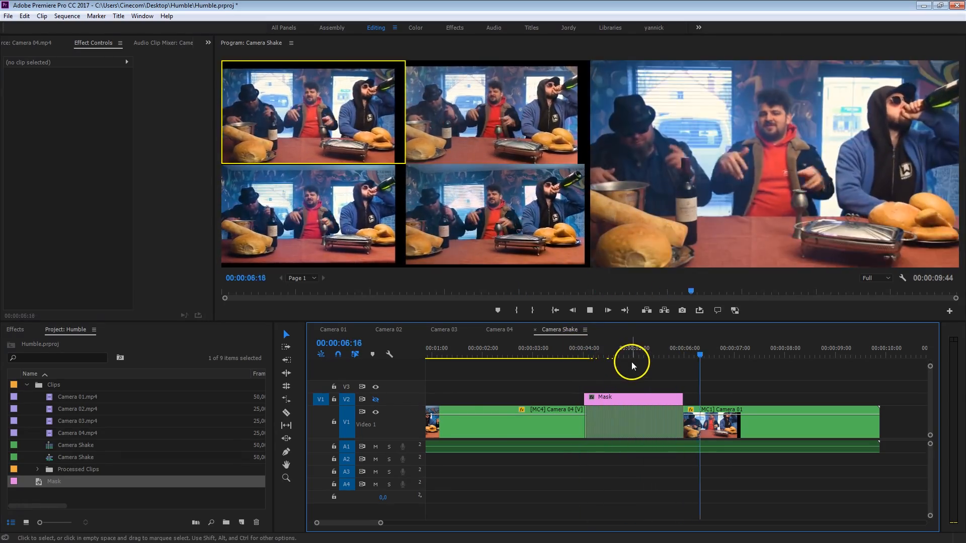
{"action": "left_click", "coordinate": [633, 359]}
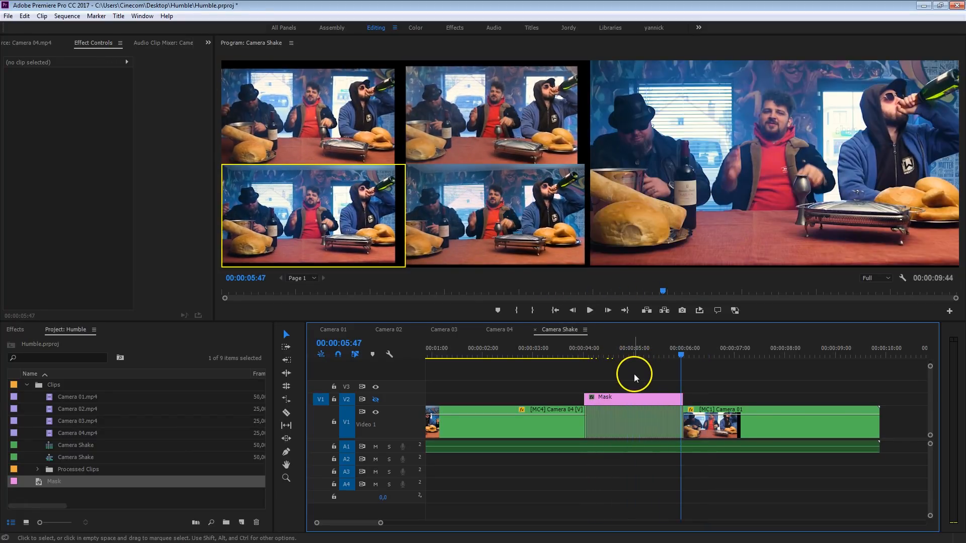
{"action": "left_click", "coordinate": [592, 350]}
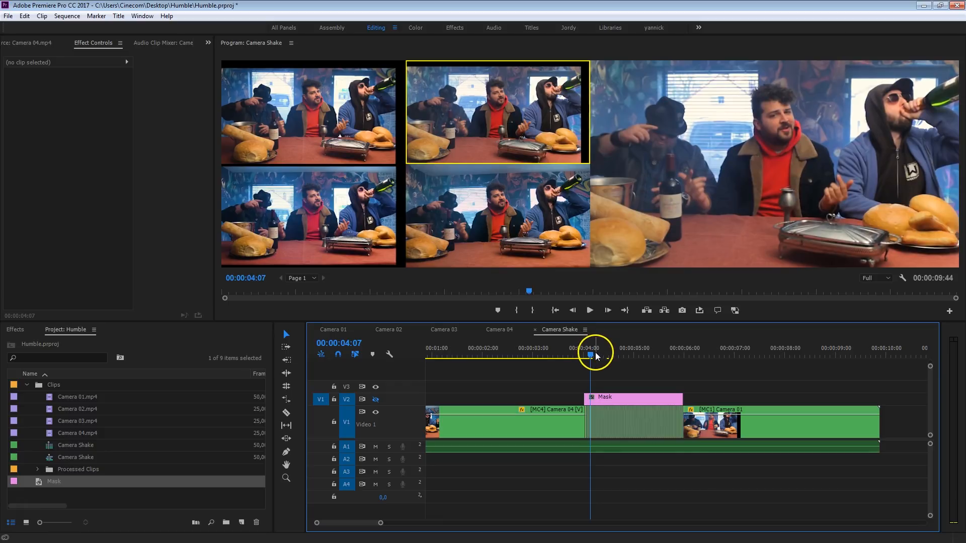
{"action": "key", "text": "space"}
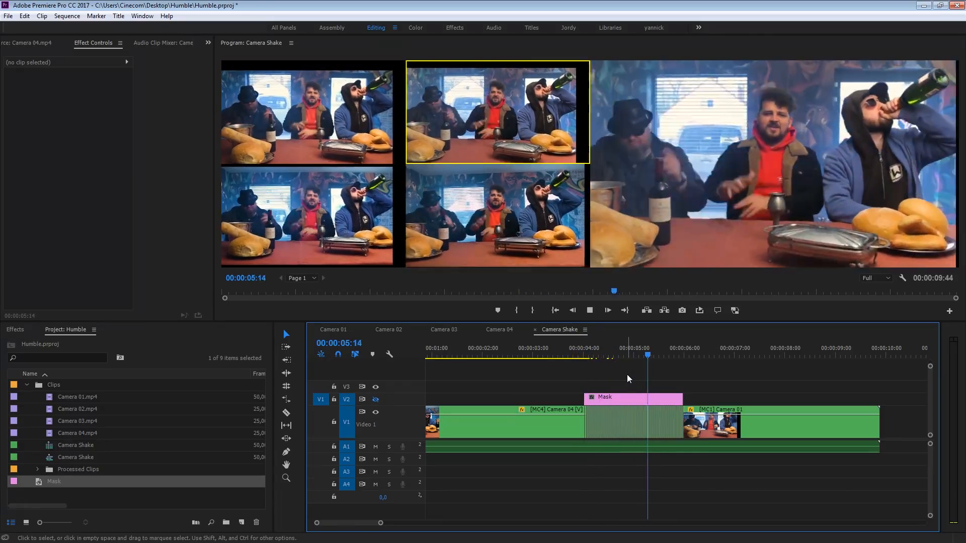
{"action": "left_click", "coordinate": [549, 351]}
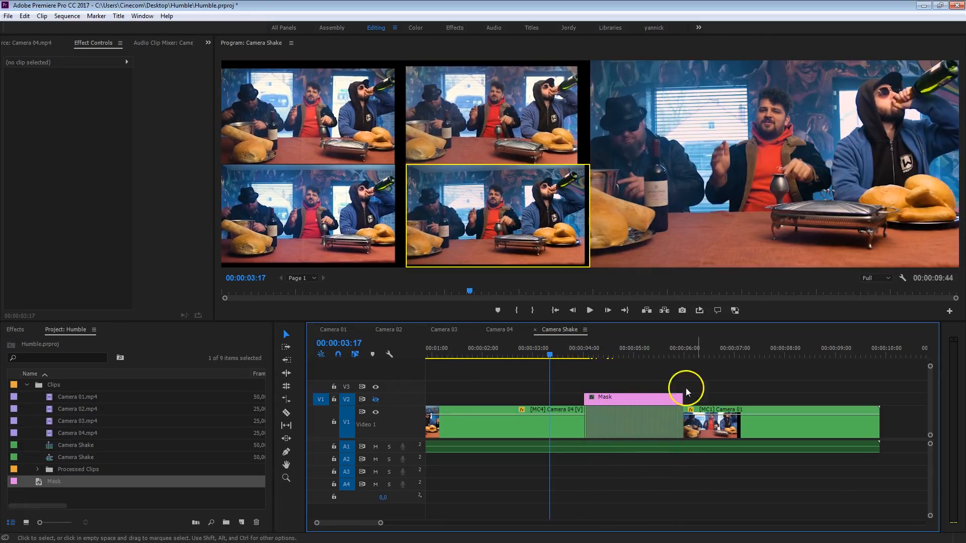